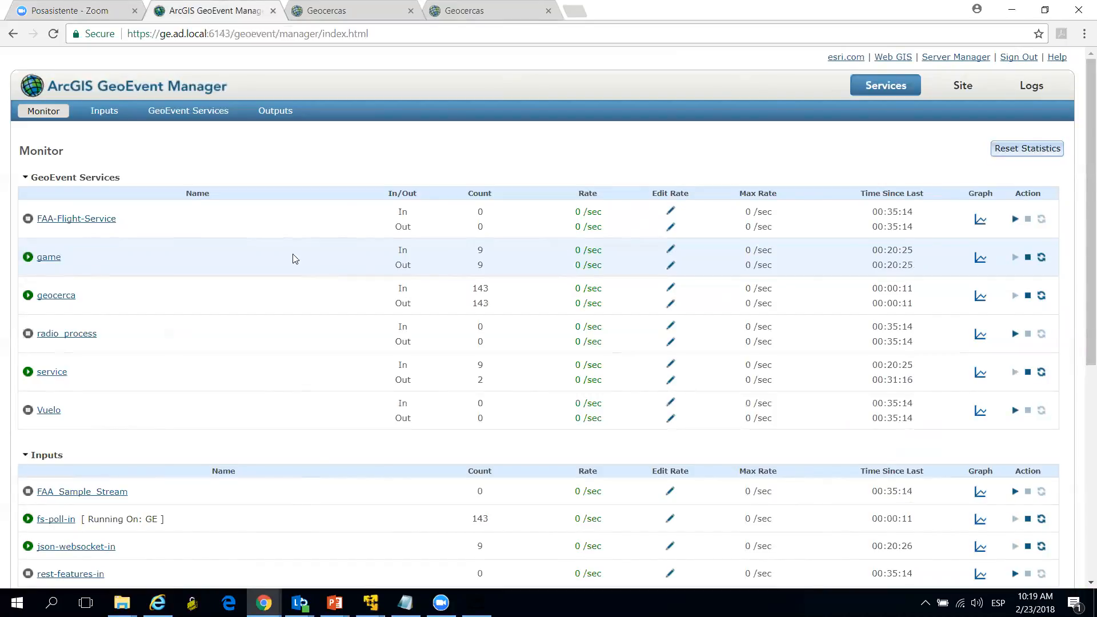
Step: Collapse the GeoEvent Services, Inputs and Outputs sections of the Monitor page
left_click(26, 178)
left_click(27, 204)
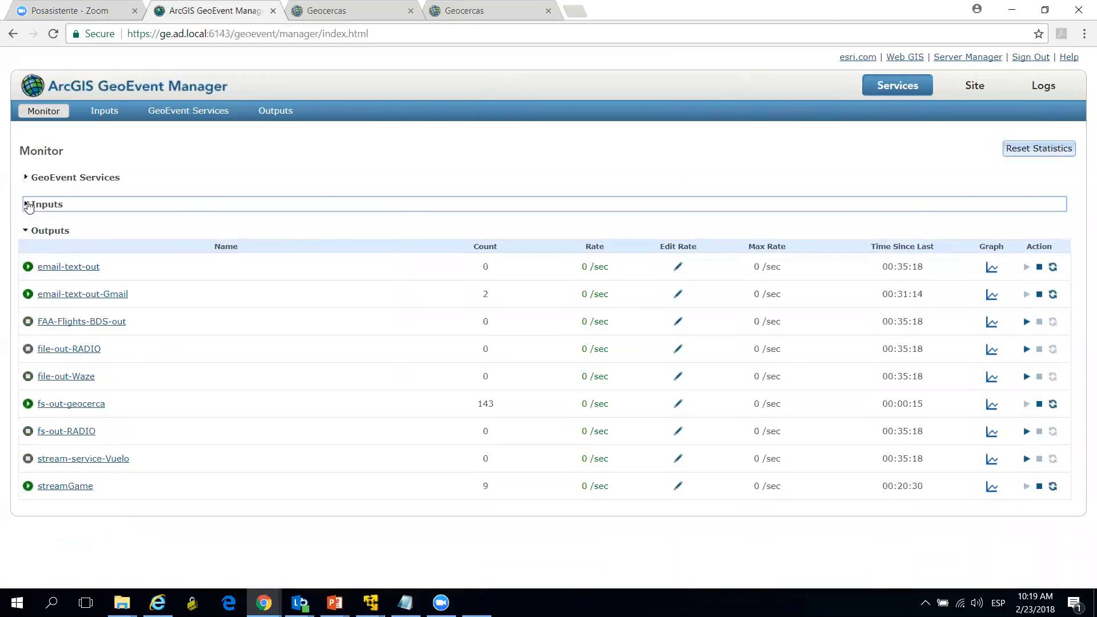
left_click(26, 230)
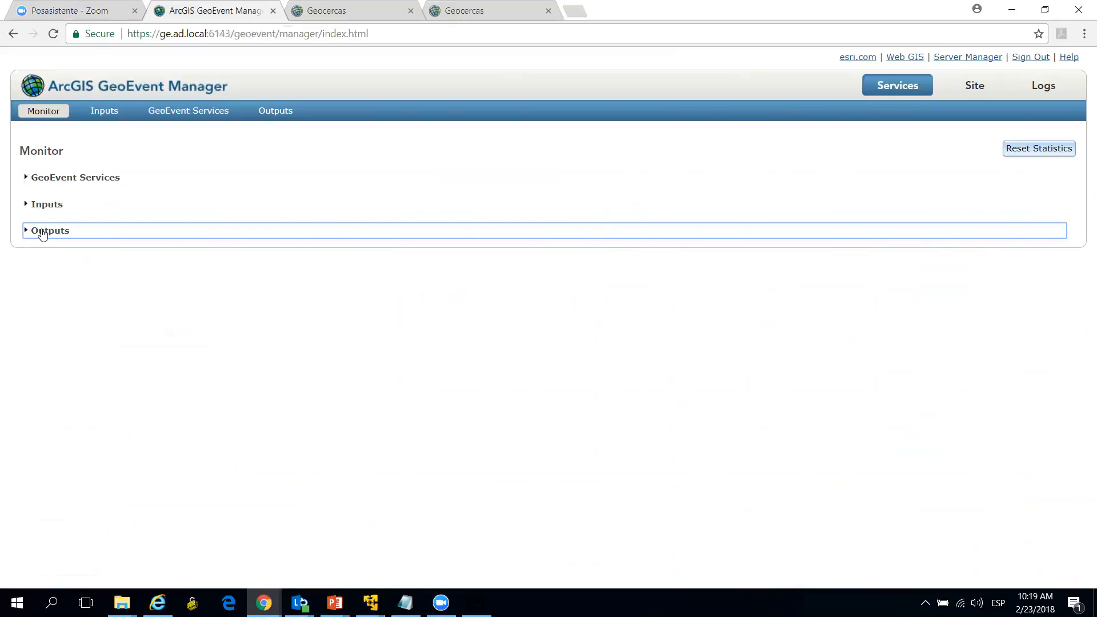
Step: Expand the monitored GeoEvent Services, view the activity graph of the game service, and close the graph and section again
left_click(26, 178)
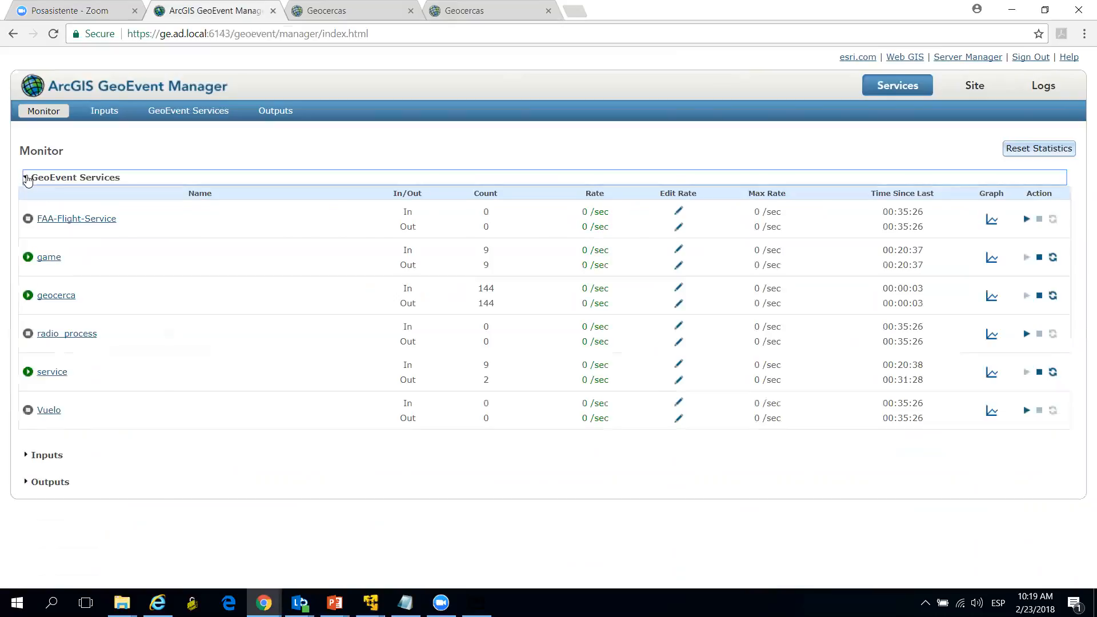
left_click(991, 258)
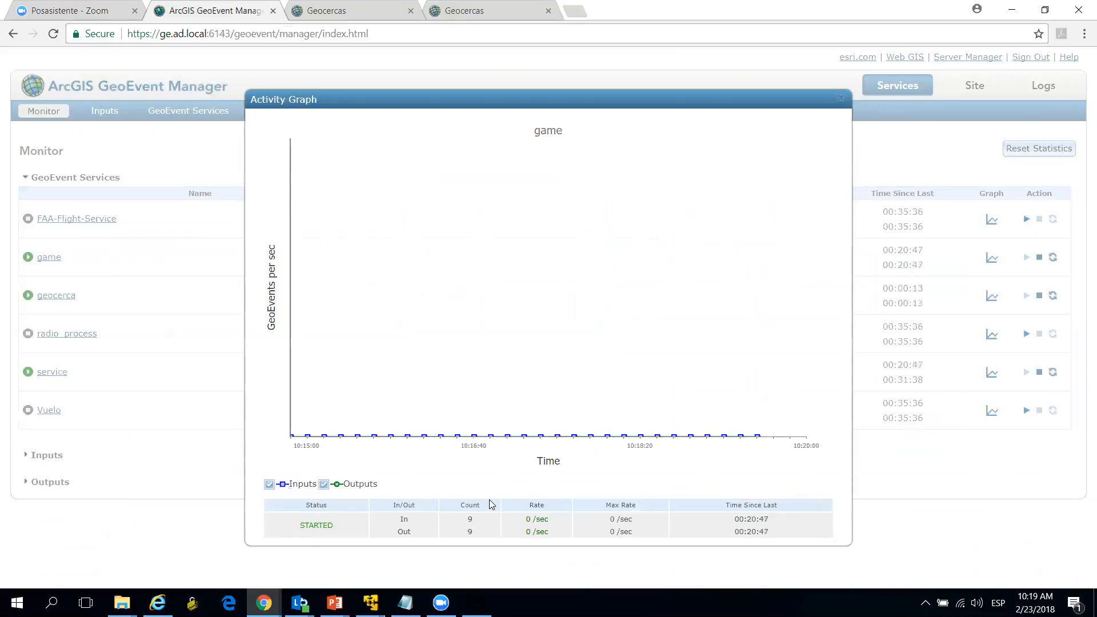
left_click(840, 99)
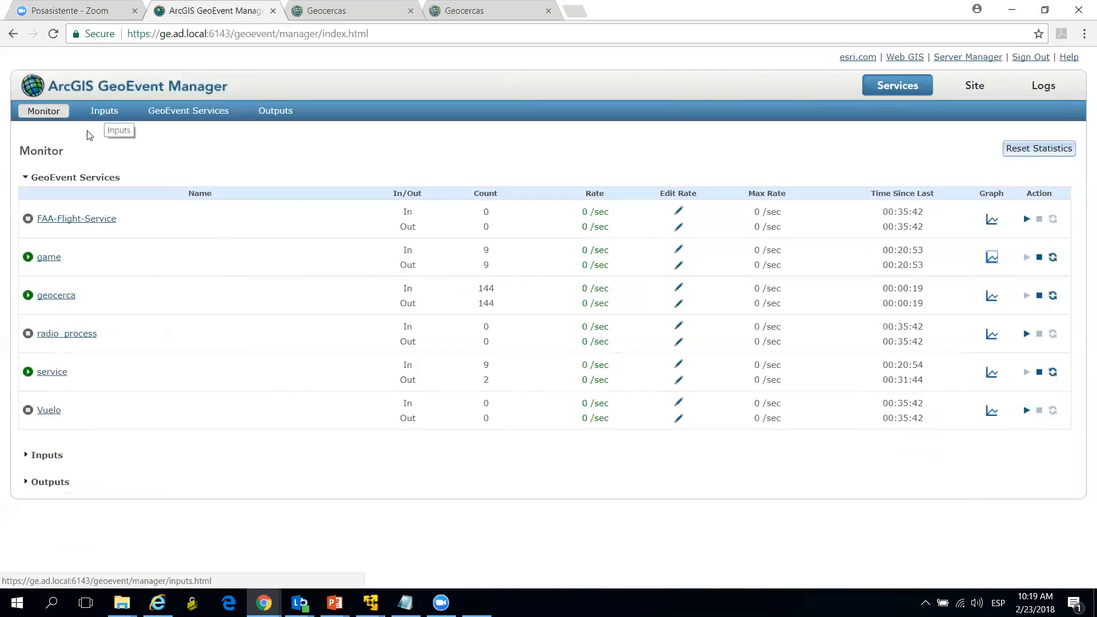
left_click(27, 179)
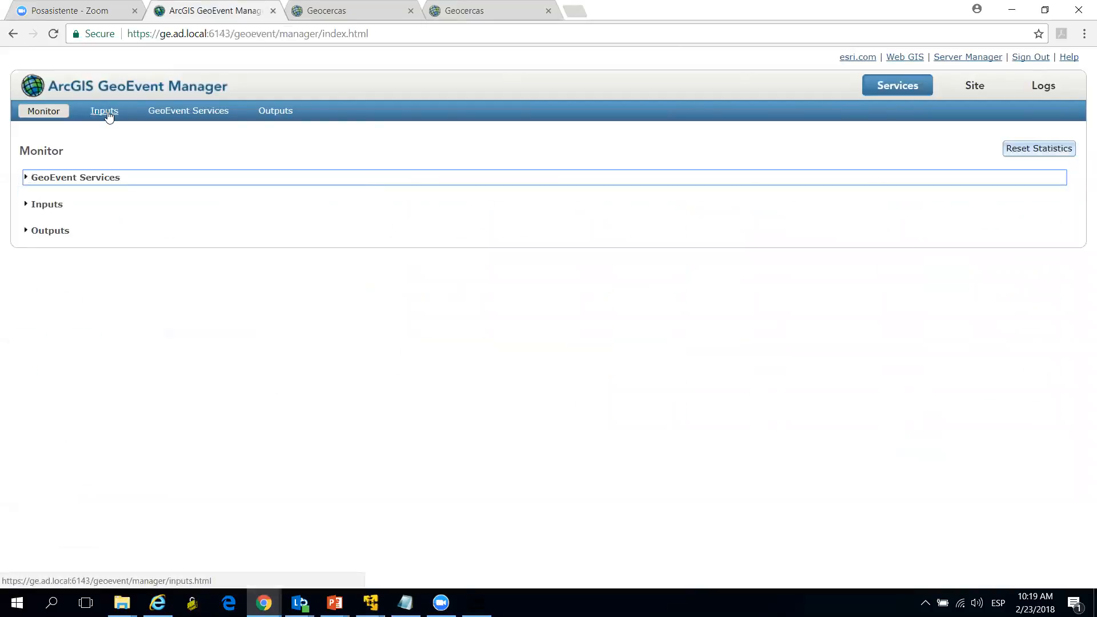
Step: Review the list of configured inputs with their connectors and statuses
left_click(113, 111)
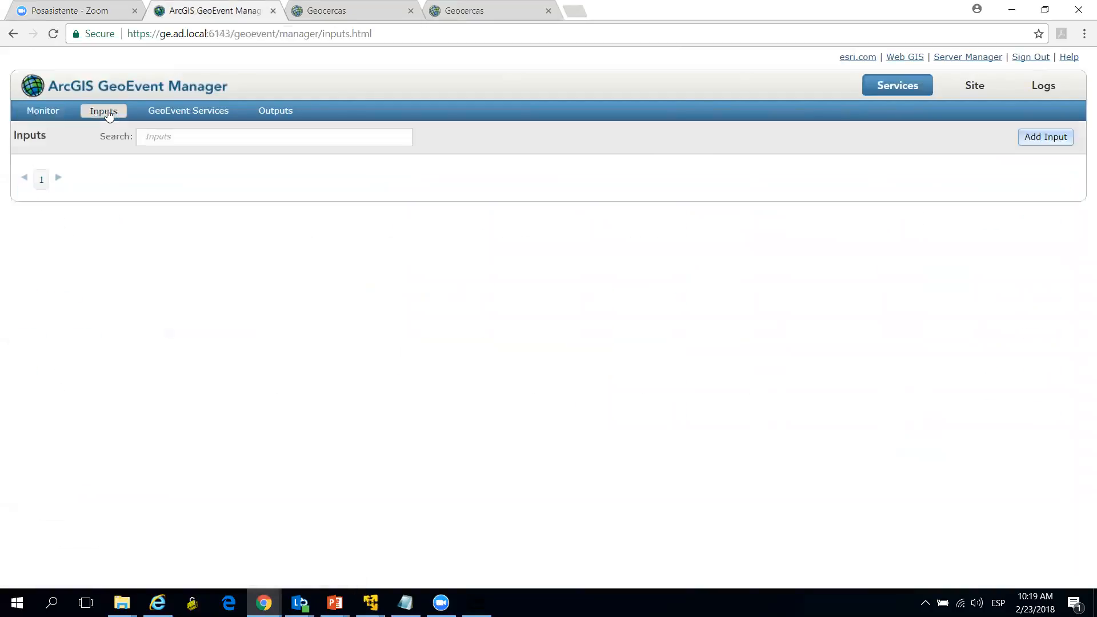
scroll(419, 286, "down", 1)
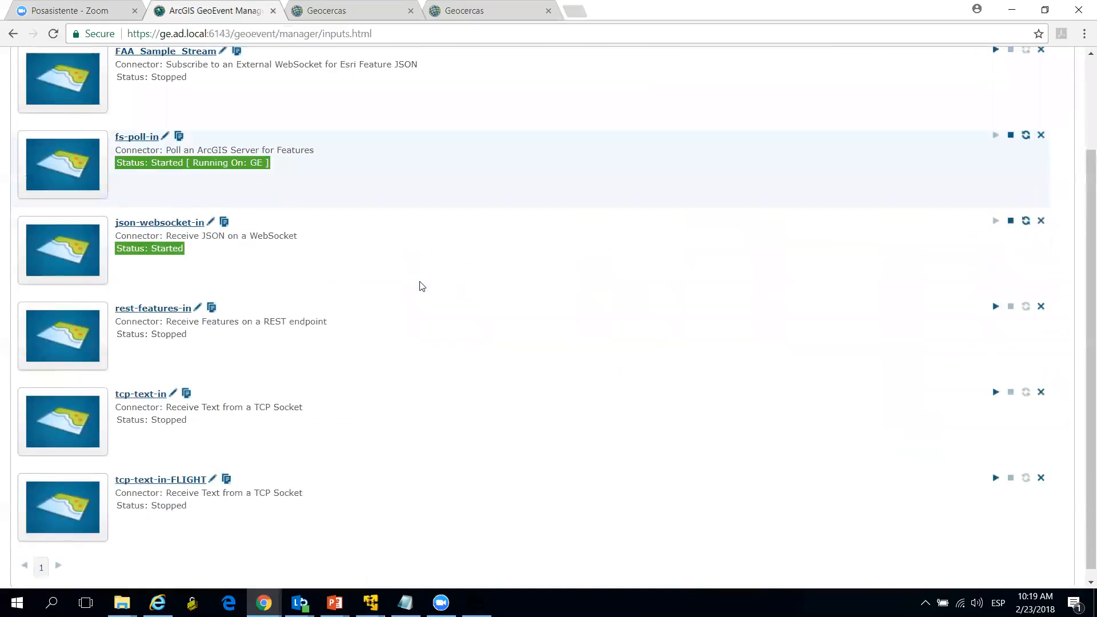
scroll(419, 286, "up", 1)
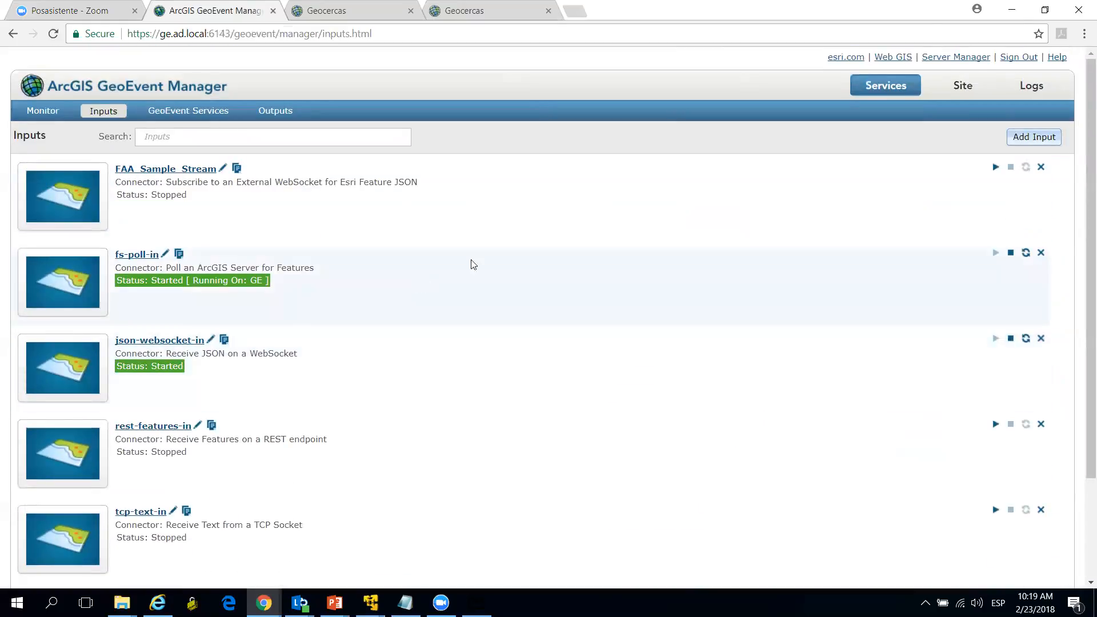
Step: Start adding an input and examine the first page of available input connectors, including the WebSocket and REST endpoint types
left_click(1030, 140)
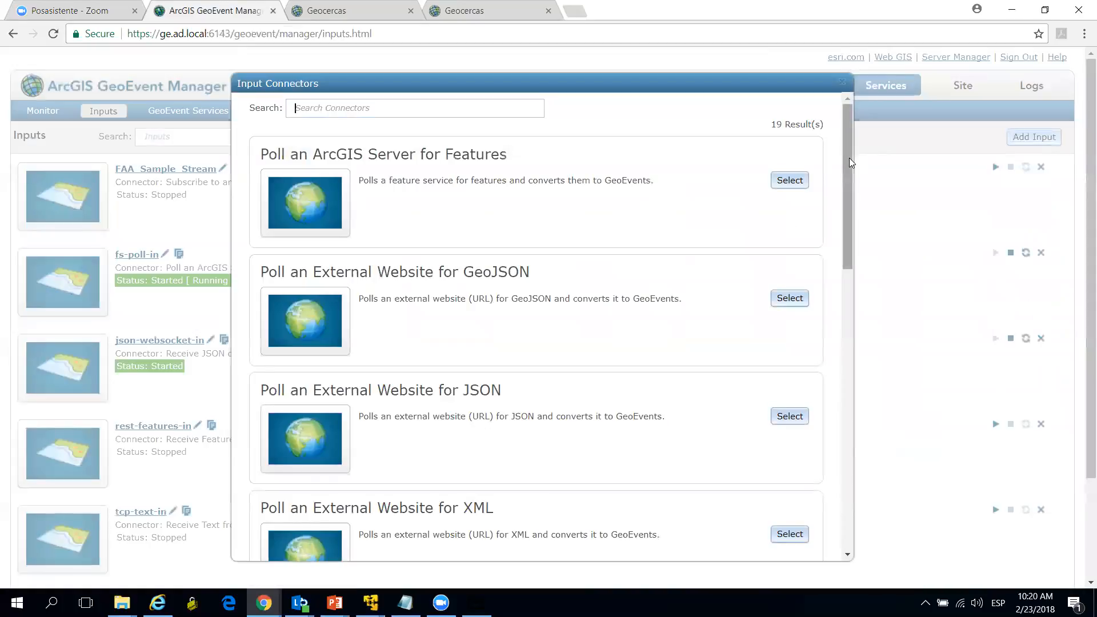
left_click_drag(850, 157, 850, 182)
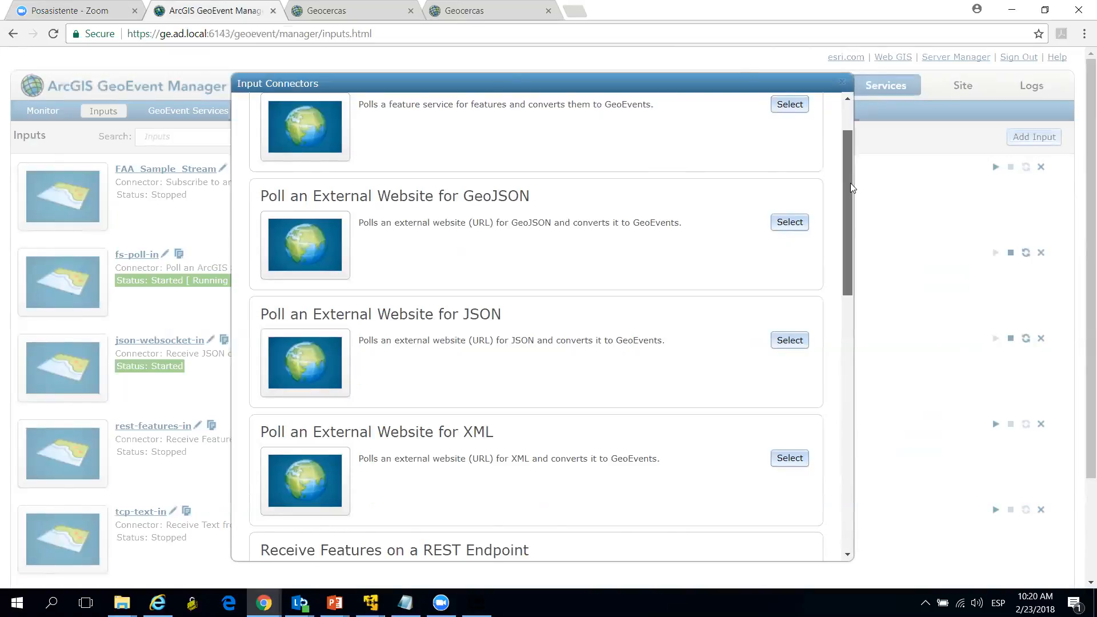
left_click_drag(849, 182, 840, 393)
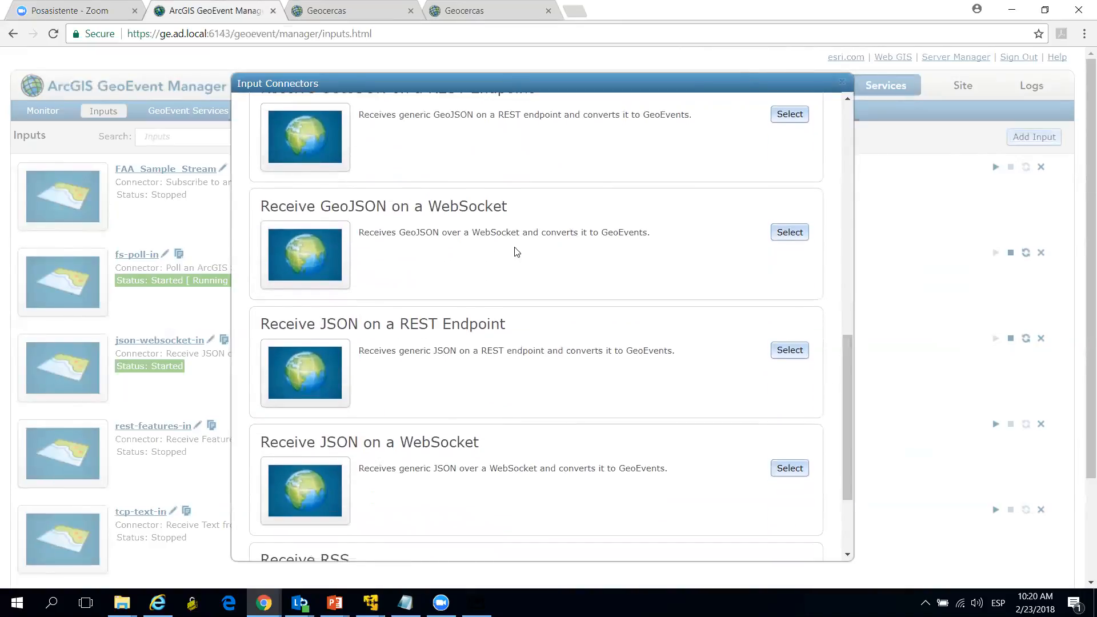
double_click(479, 208)
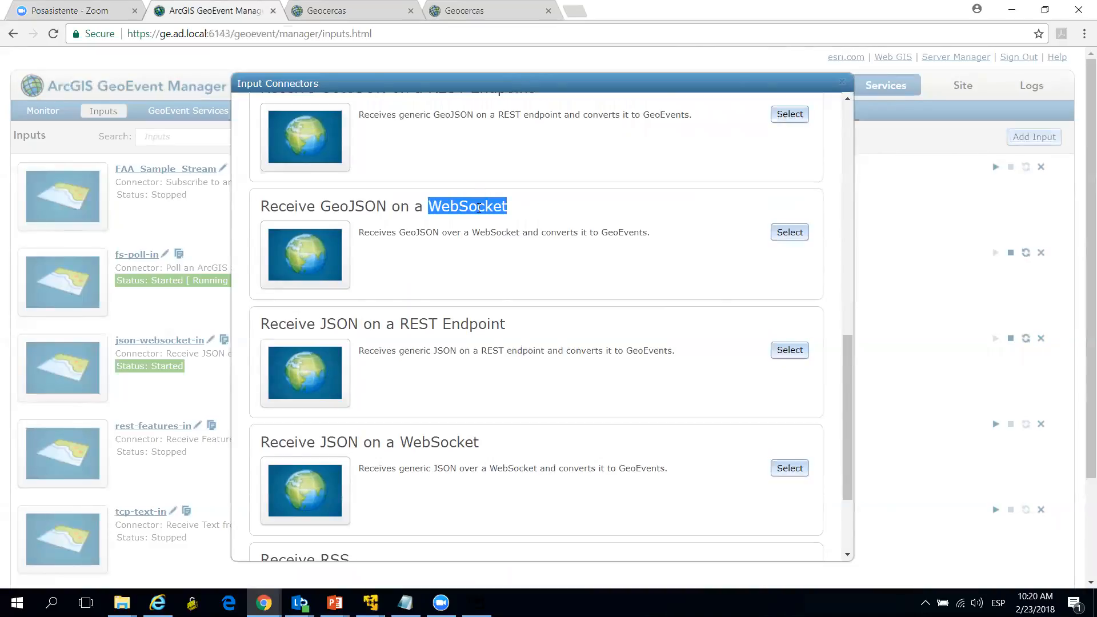
scroll(479, 208, "down", 3)
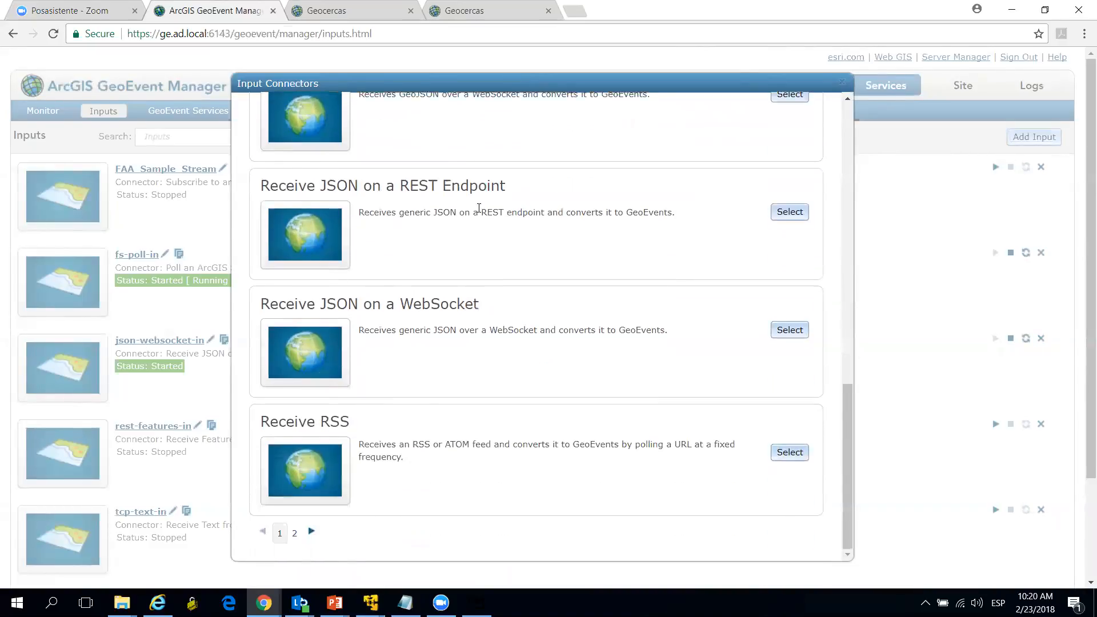
scroll(478, 208, "up", 12)
scroll(828, 292, "down", 12)
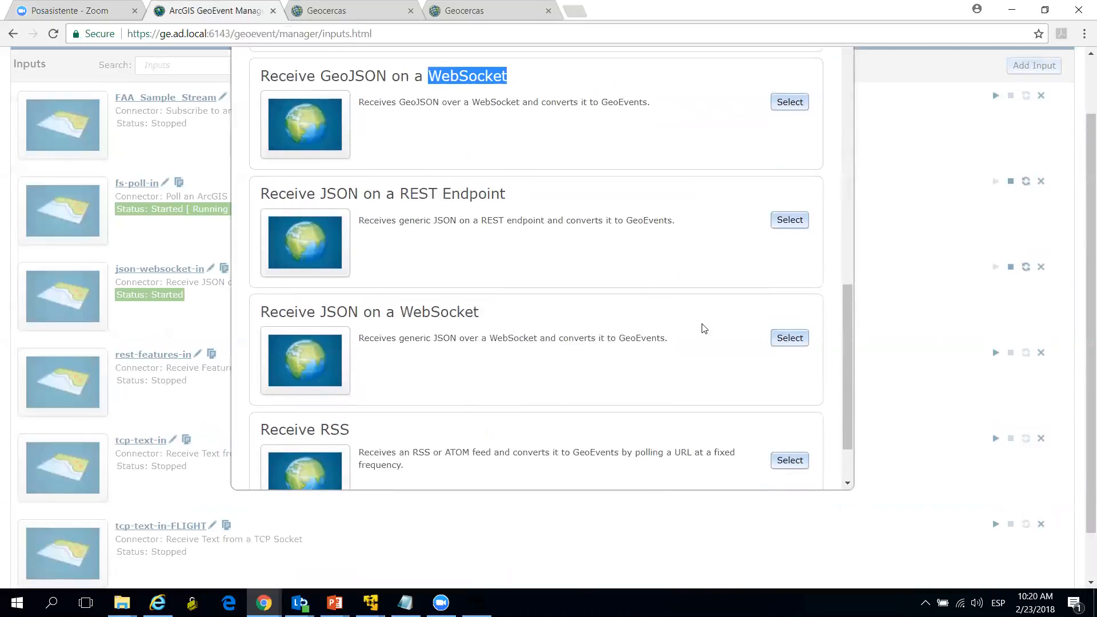
scroll(702, 327, "down", 2)
Step: Examine the second page of input connectors, including Receive Text from a TCP Socket, and close the list without choosing one
left_click(295, 472)
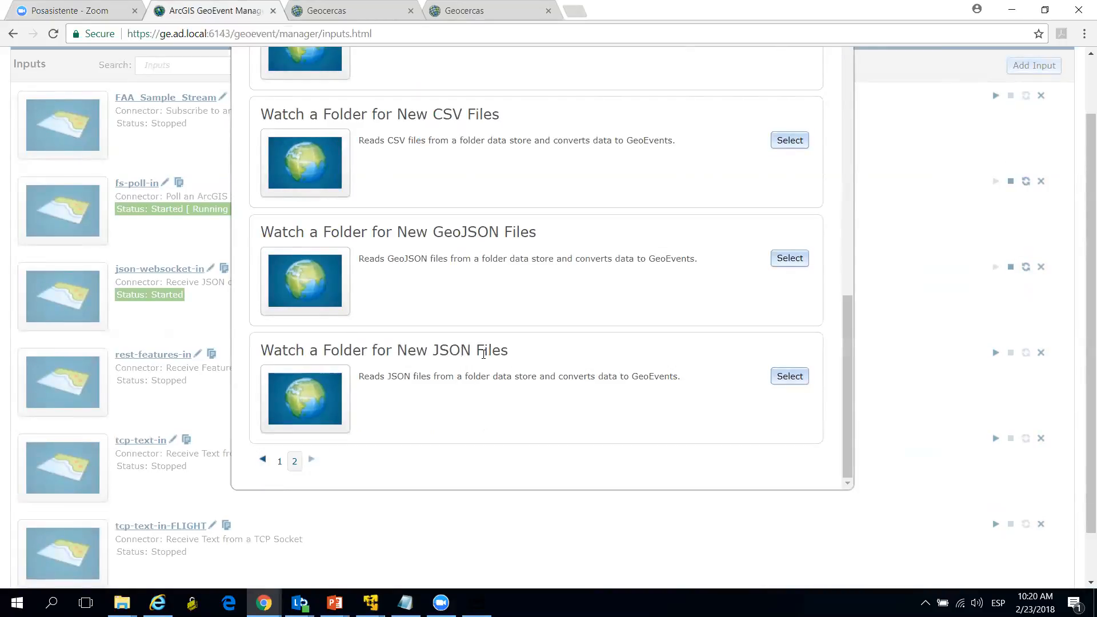
scroll(490, 204, "up", 1)
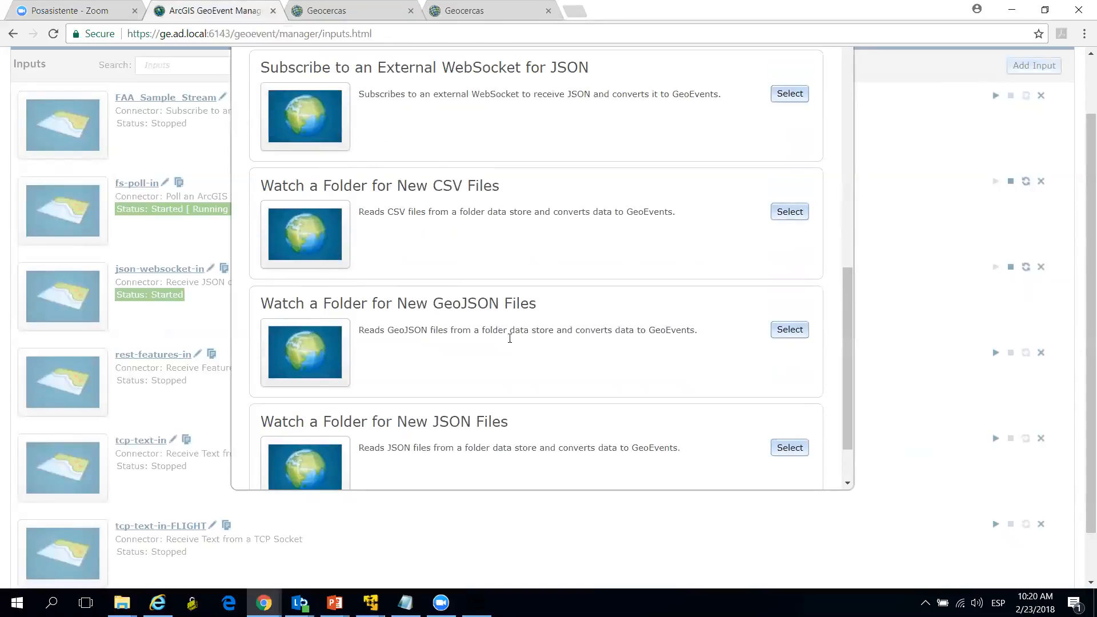
scroll(509, 359, "up", 2)
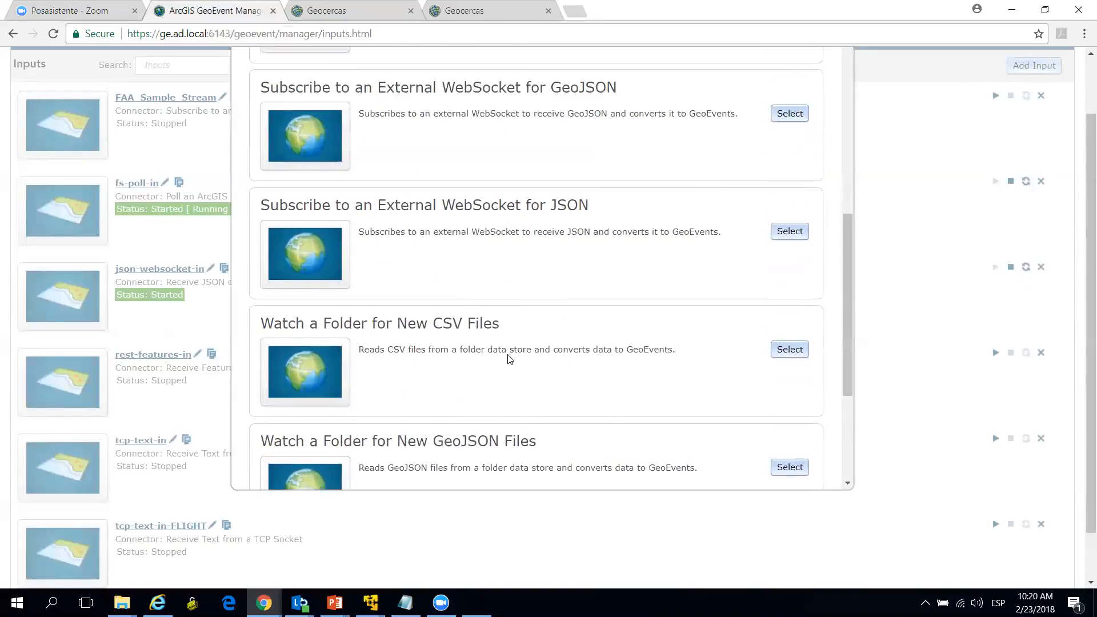
scroll(510, 359, "up", 5)
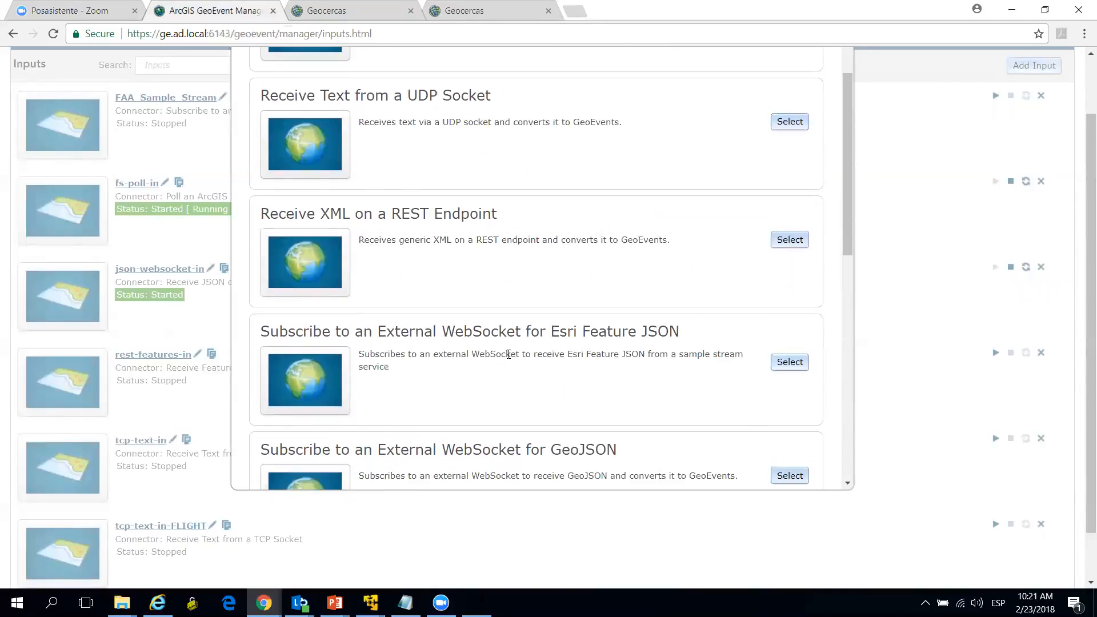
scroll(508, 354, "up", 1)
scroll(407, 233, "up", 1)
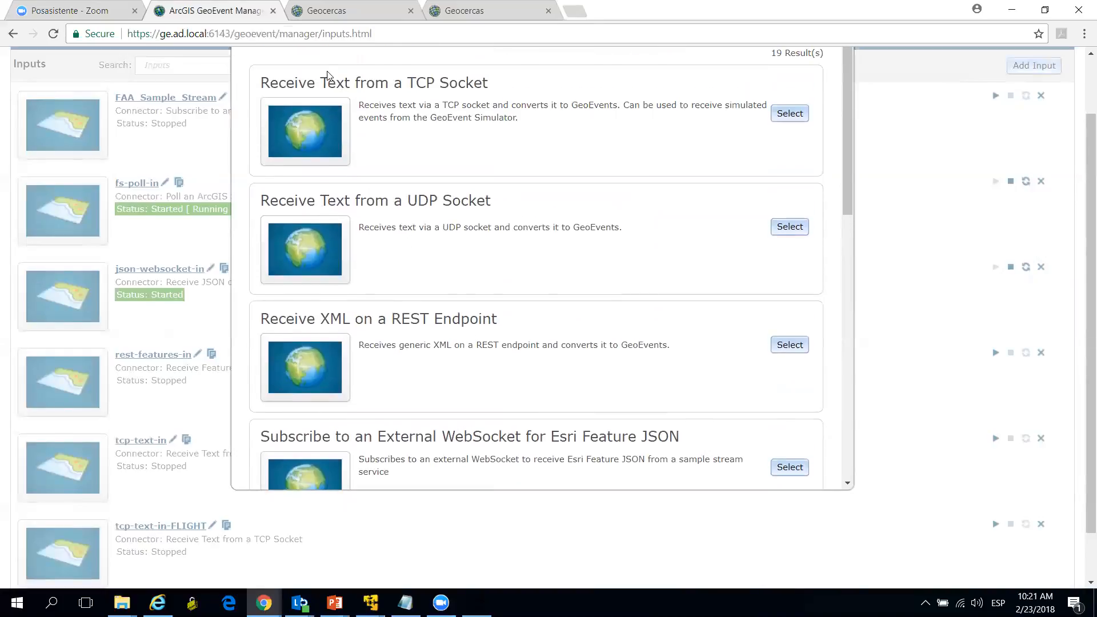
left_click_drag(388, 83, 482, 83)
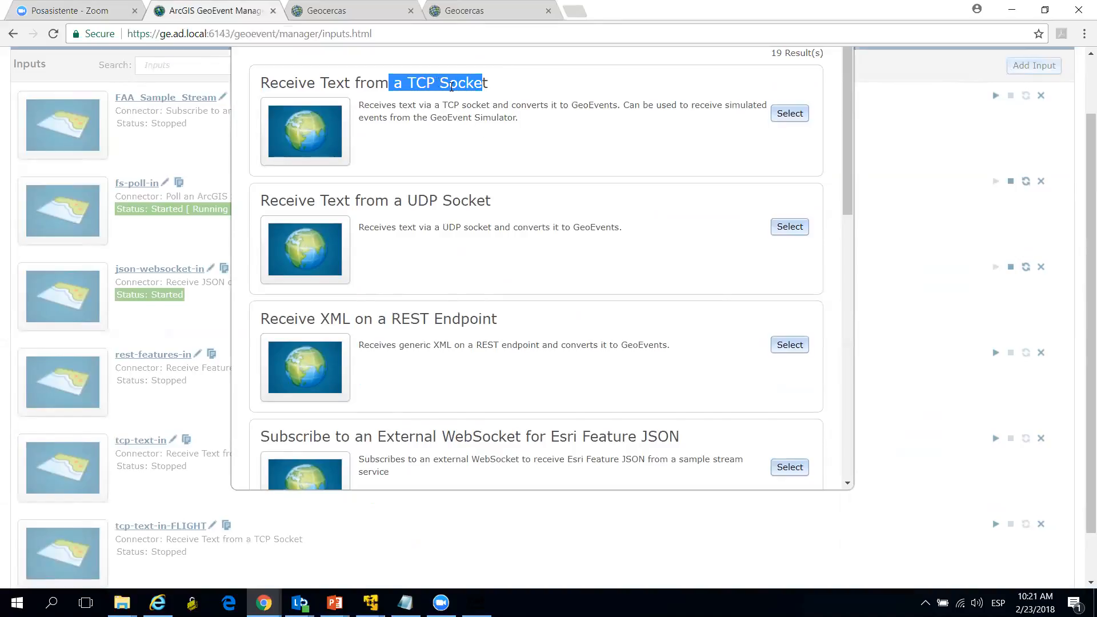
left_click(412, 84)
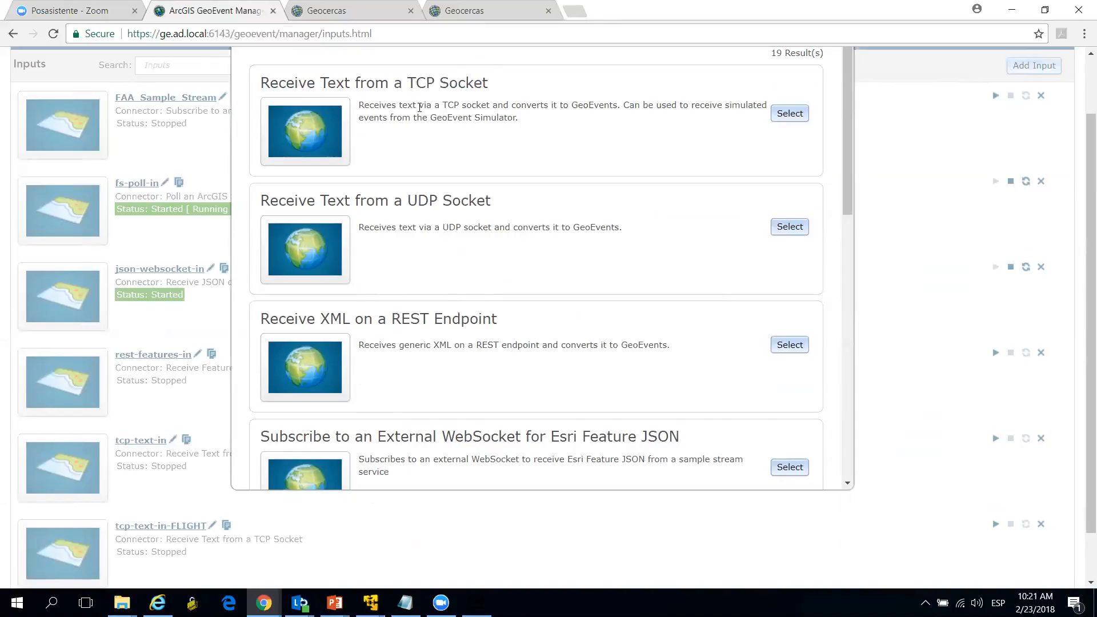
scroll(969, 220, "up", 1)
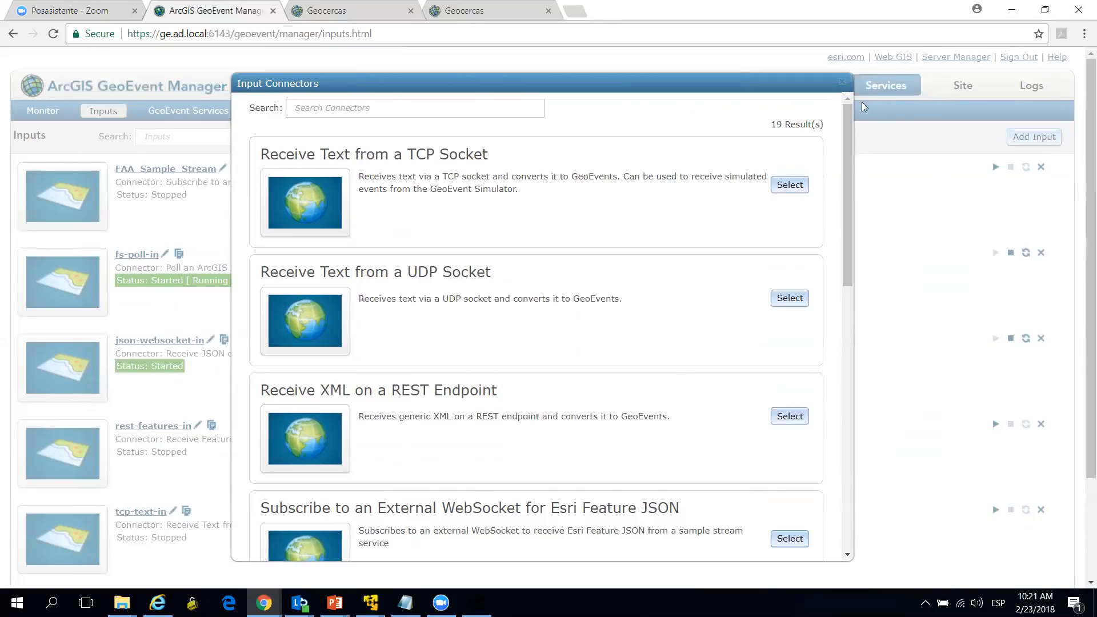
left_click(842, 81)
Step: Review the list of configured outputs with their connectors and statuses
left_click(277, 112)
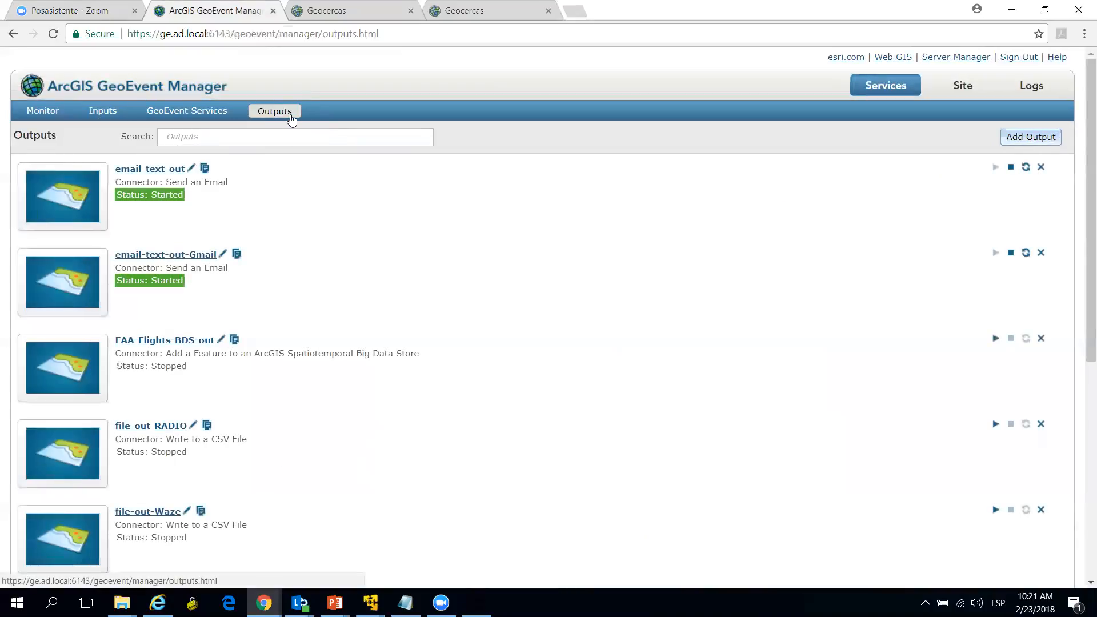
scroll(385, 256, "down", 7)
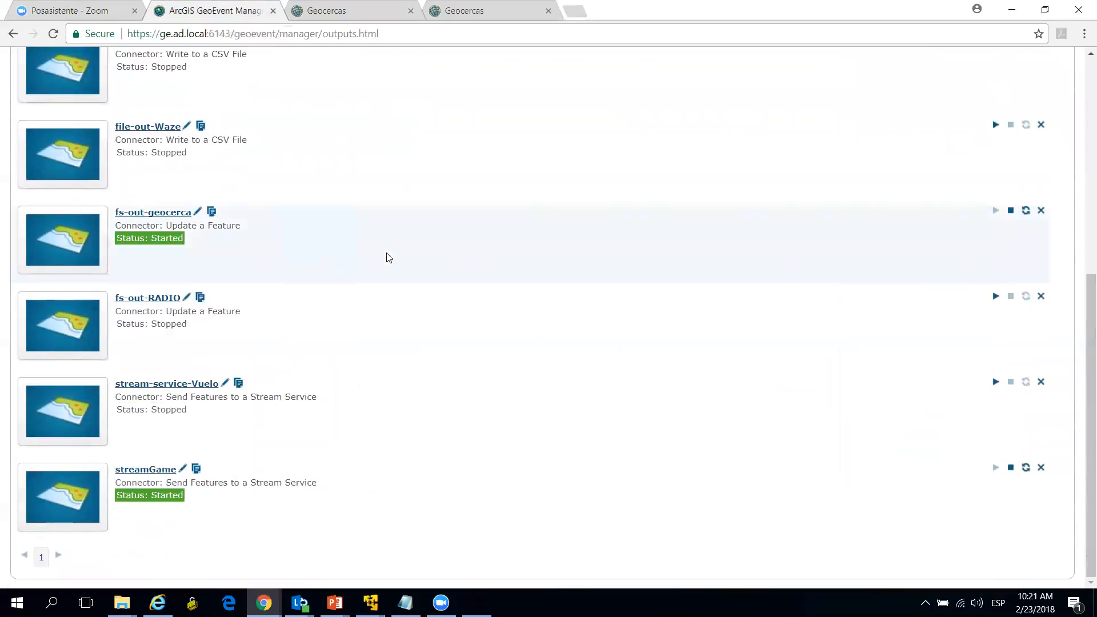
scroll(388, 257, "up", 7)
Step: Start adding an output and examine the first page of available output connectors
left_click(1027, 137)
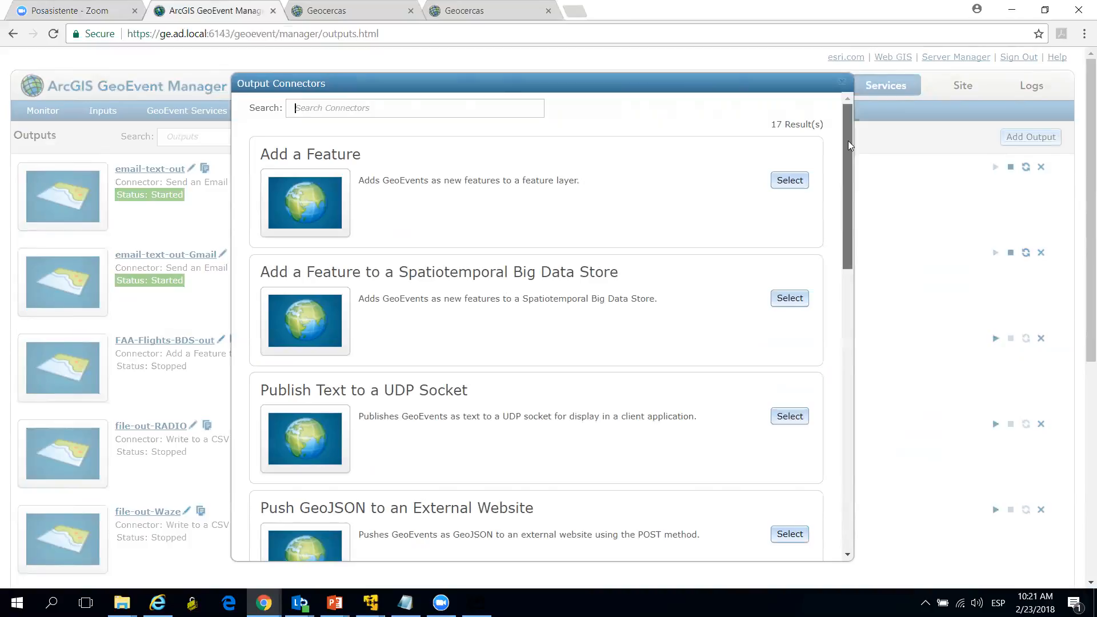
scroll(847, 140, "down", 1)
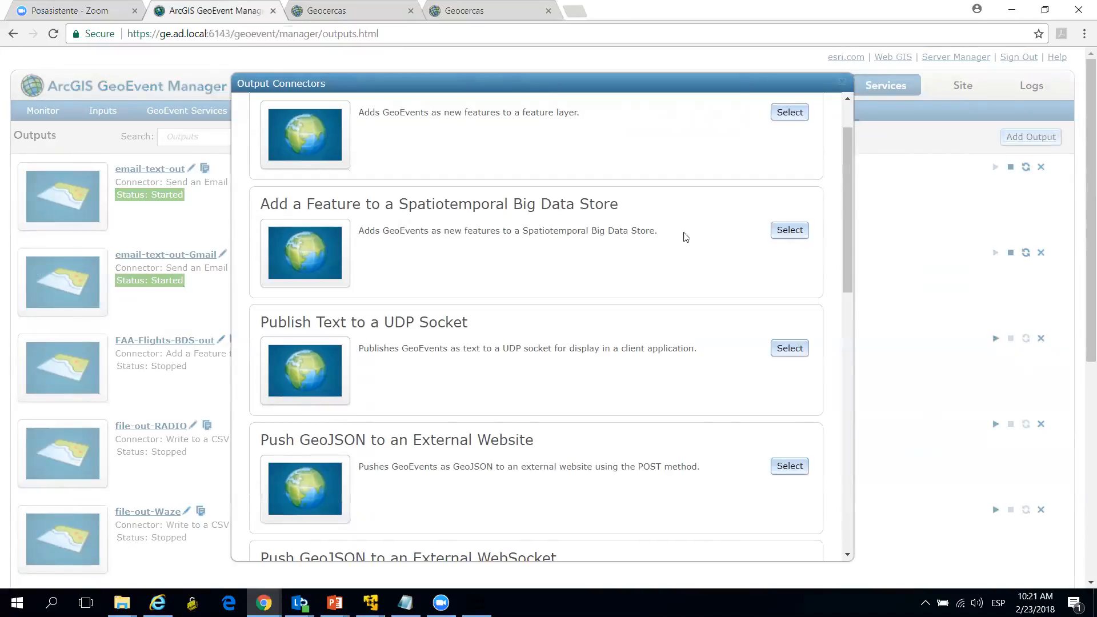
left_click_drag(845, 171, 841, 216)
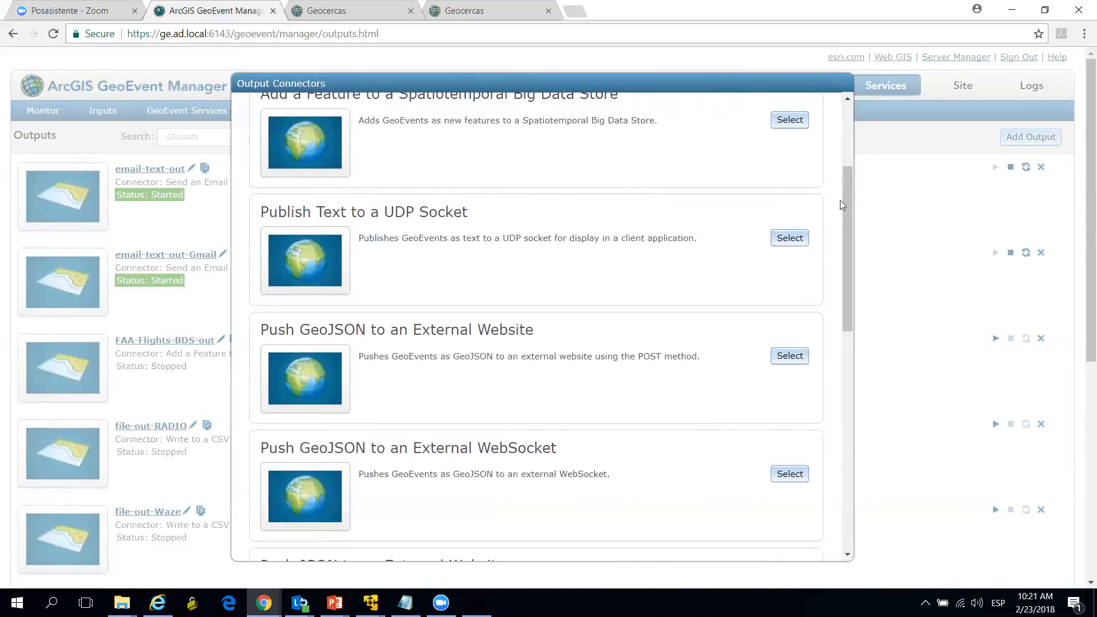
left_click_drag(846, 197, 841, 395)
scroll(591, 366, "down", 2)
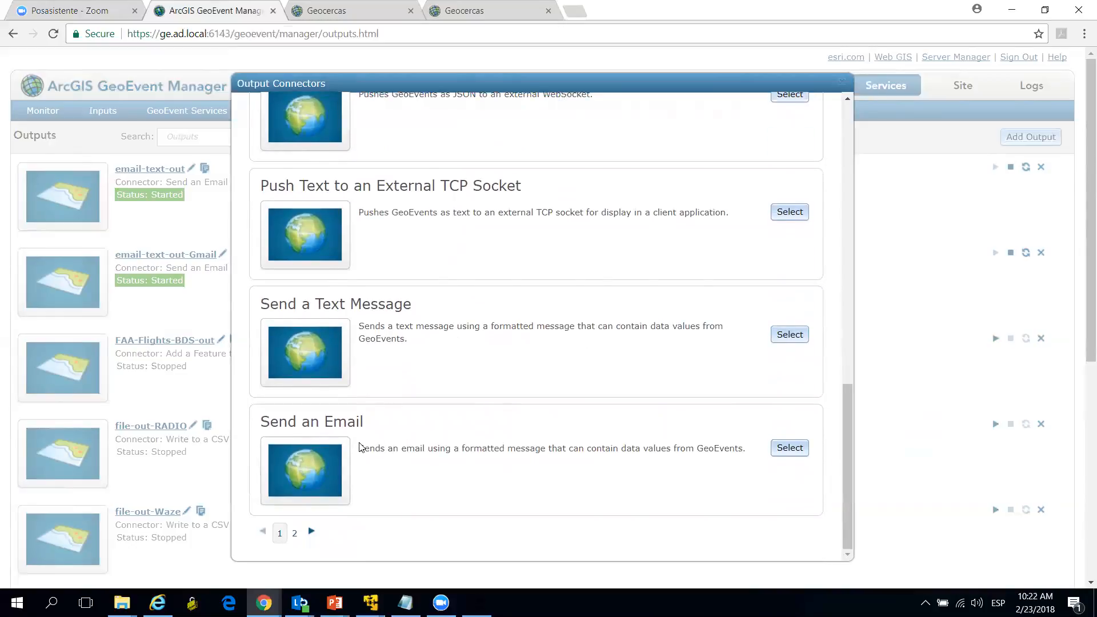
Step: Examine the second page of output connectors and close the list without choosing one
left_click(295, 534)
scroll(600, 381, "up", 1)
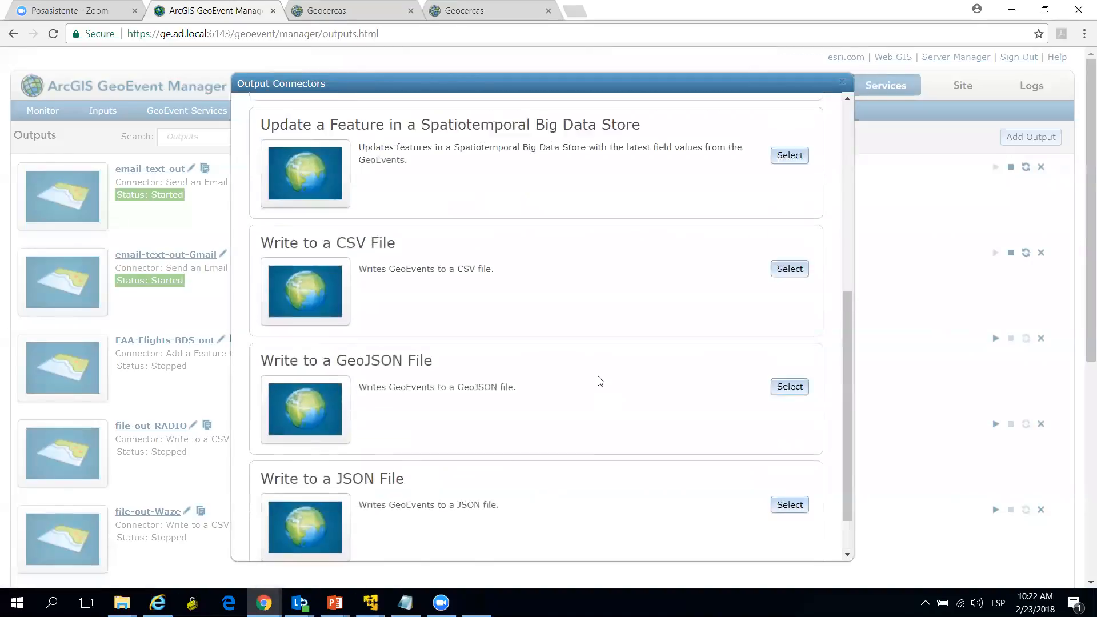
scroll(599, 381, "up", 4)
scroll(598, 377, "up", 3)
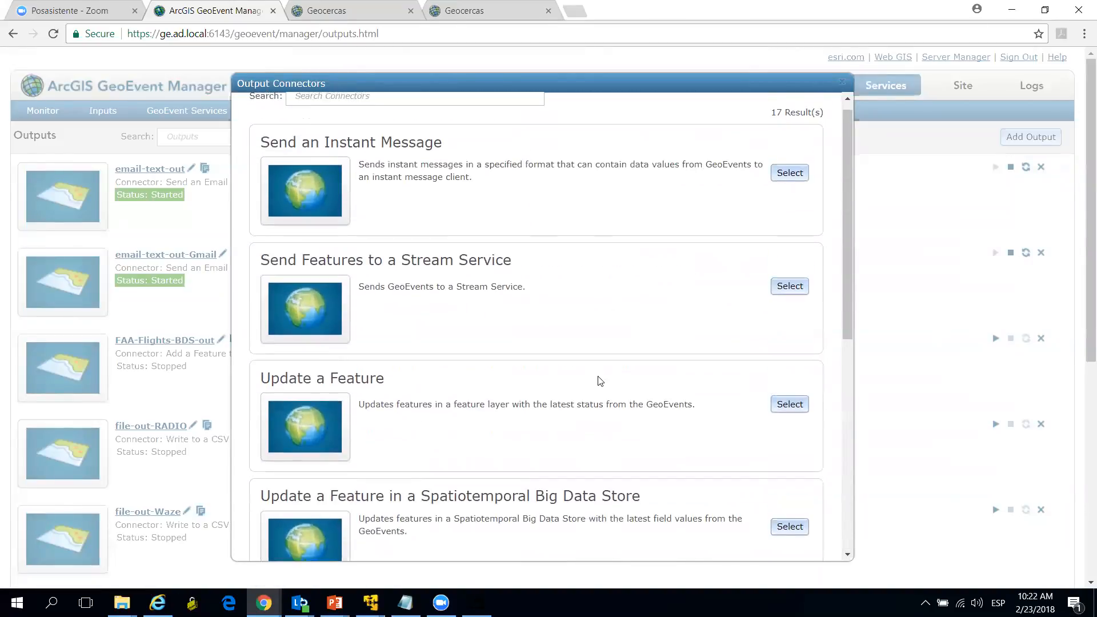
left_click(841, 85)
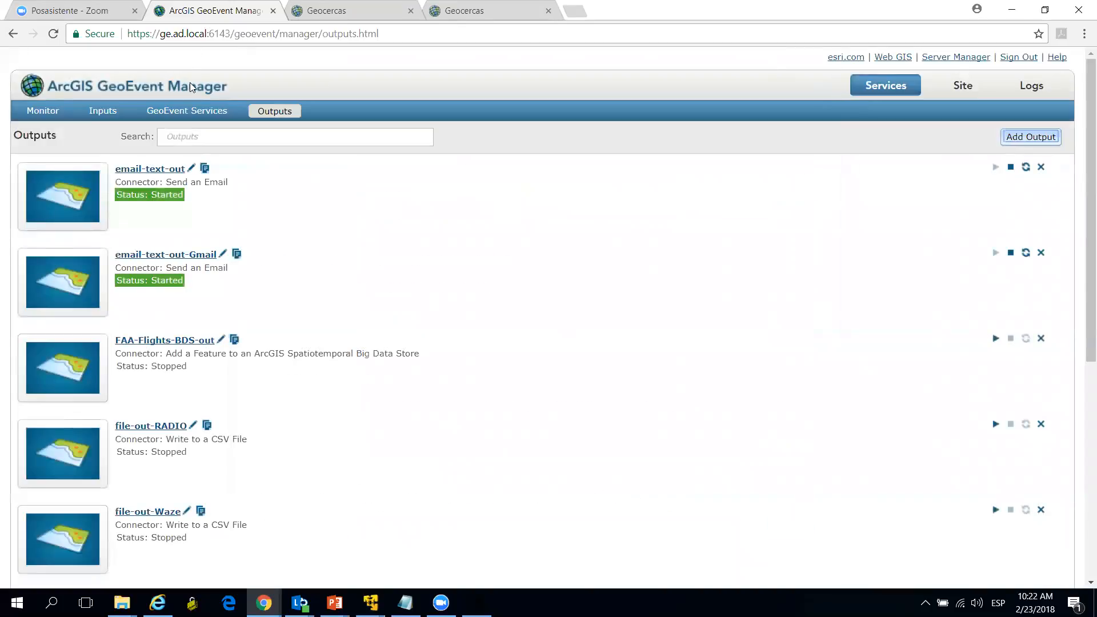
Step: Review the list of GeoEvent services with the inputs and outputs each one uses
left_click(192, 112)
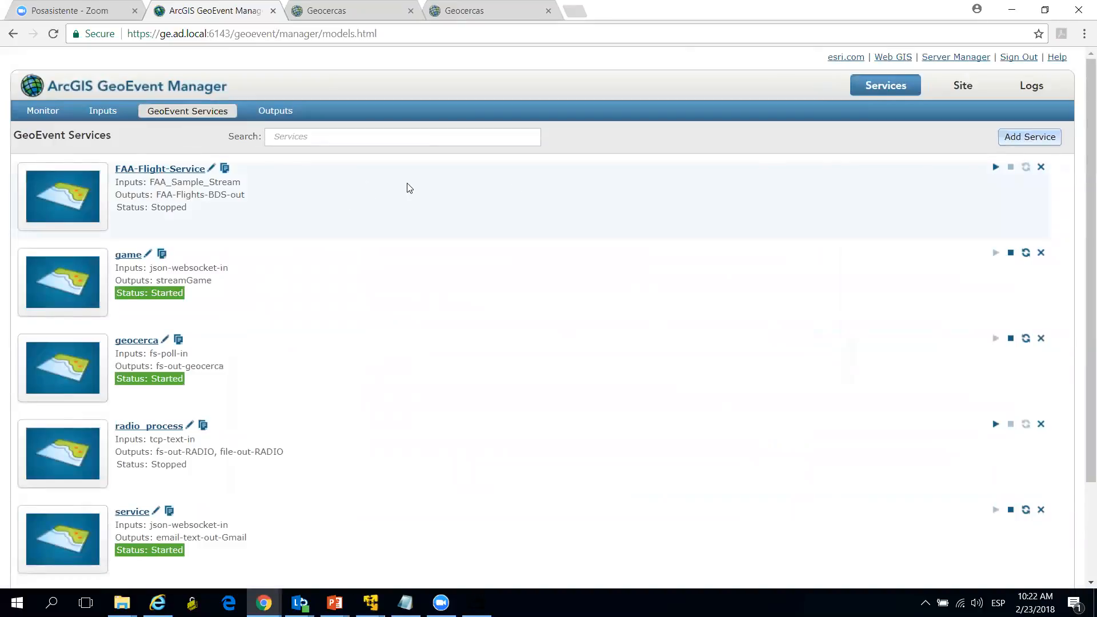
scroll(371, 233, "down", 2)
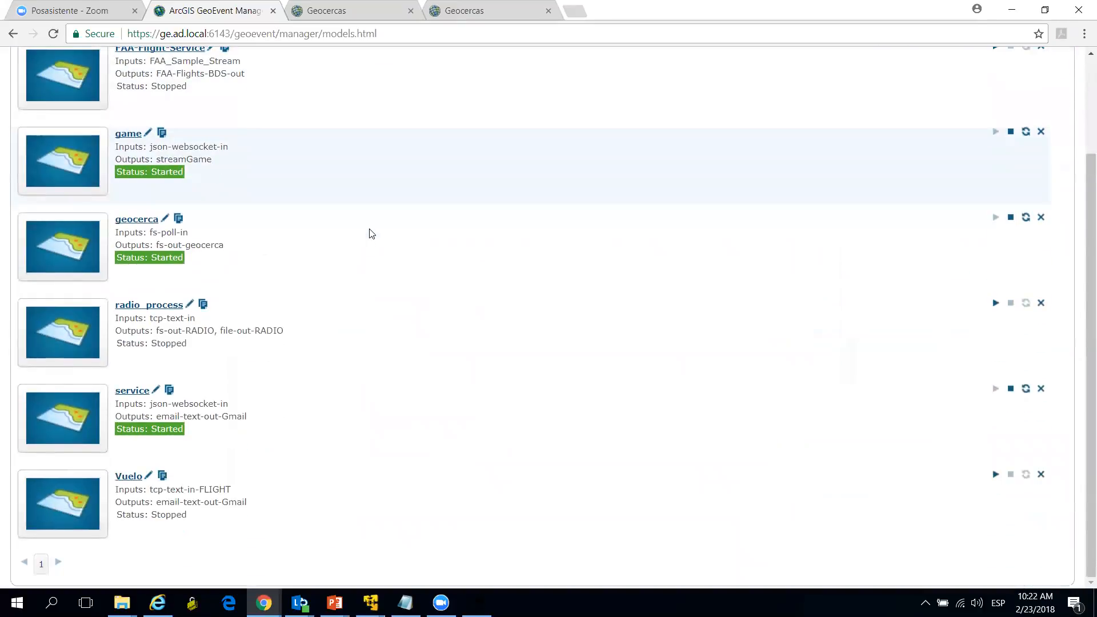
scroll(372, 234, "up", 2)
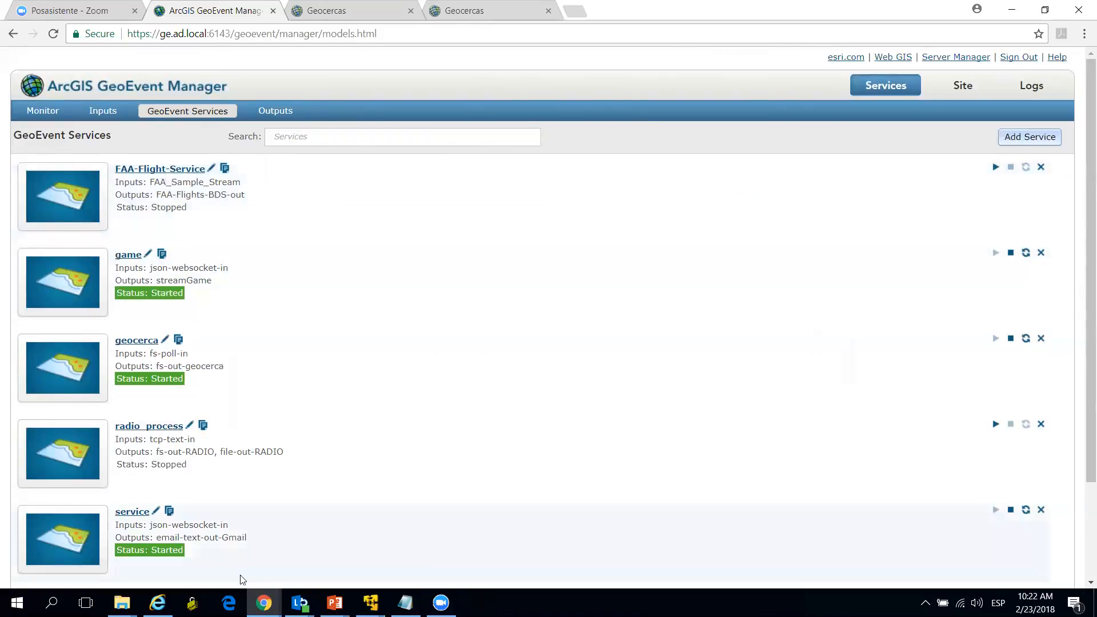
Step: Bring up the browser window with the vehicle simulator page at 192.177.0.28, ready for entering a vehicle identifier
mouse_move(263, 603)
left_click(344, 559)
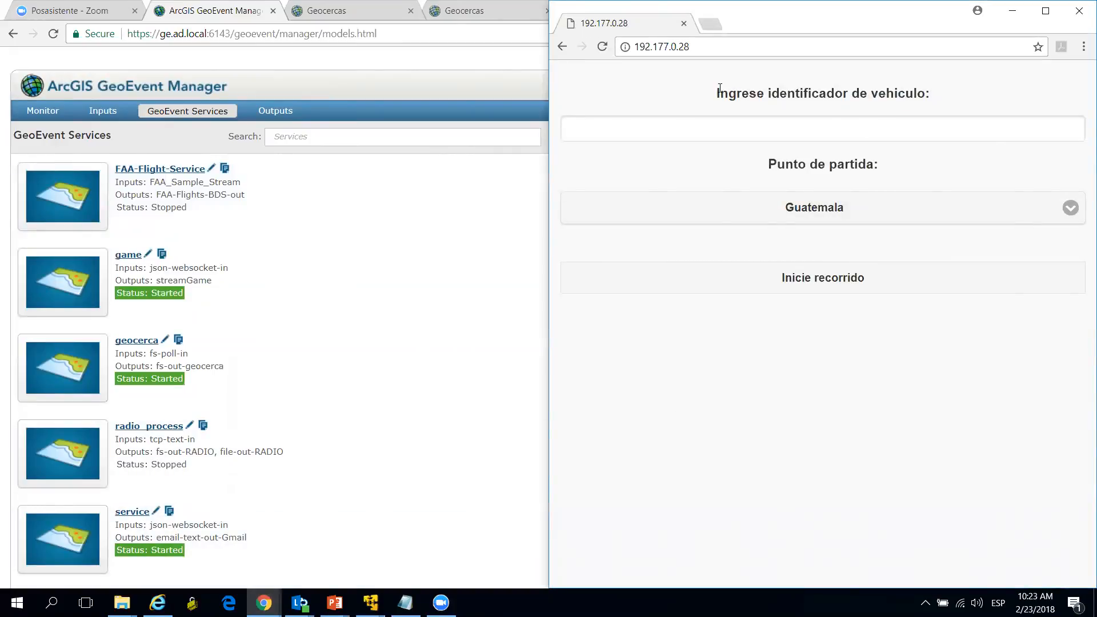
left_click(727, 124)
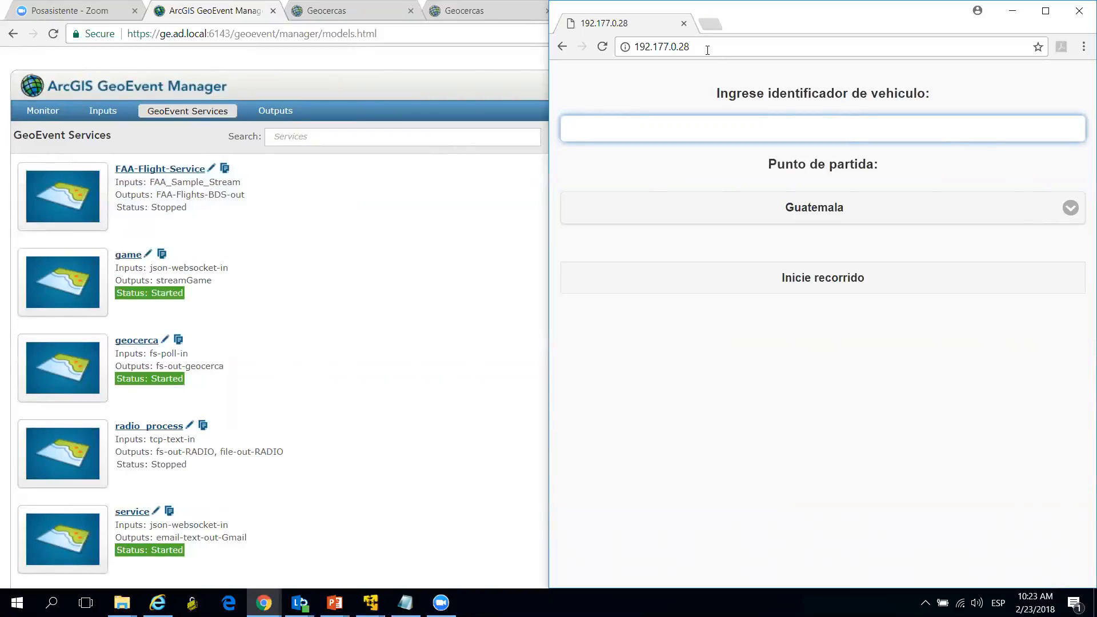
Step: Open the game service from the GeoEvent services list and inspect the properties of its json-websocket-in input
scroll(382, 314, "down", 1)
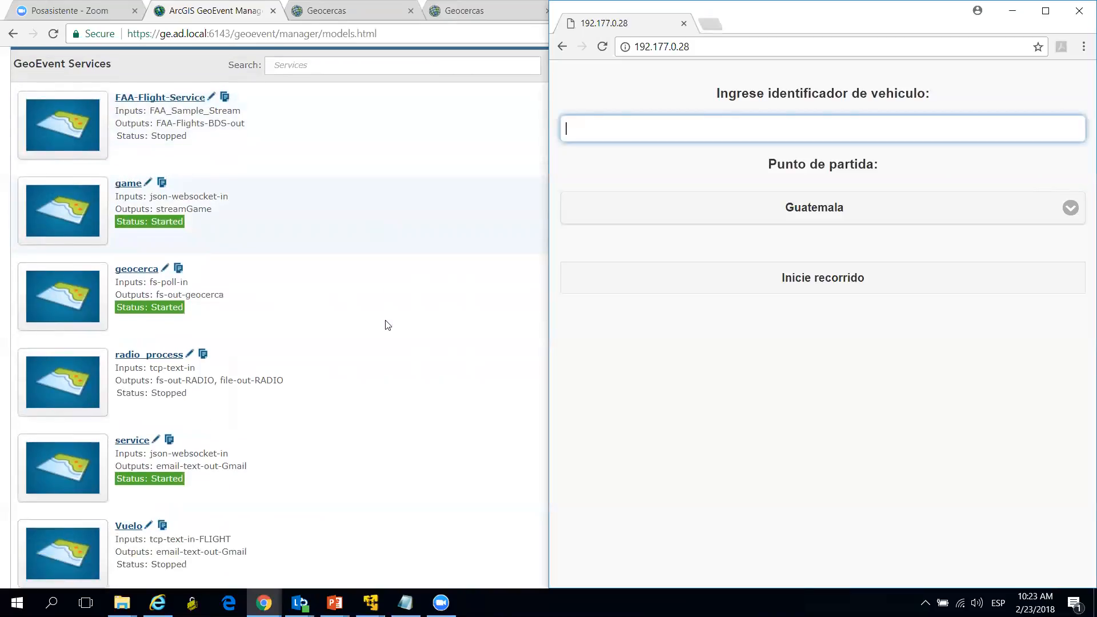
scroll(387, 324, "down", 1)
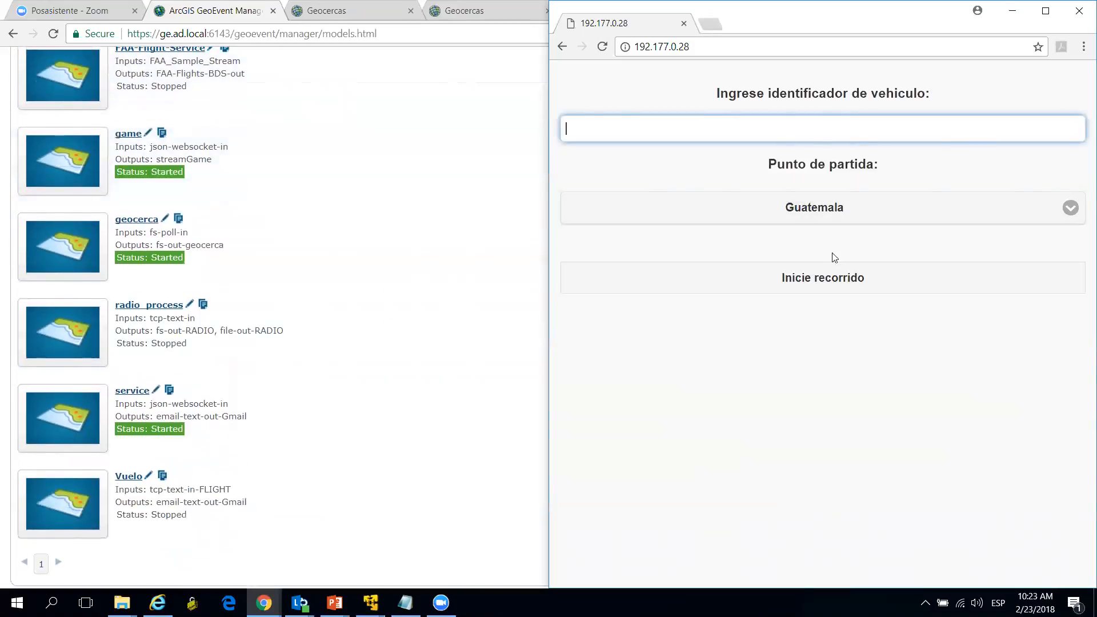
scroll(423, 200, "up", 2)
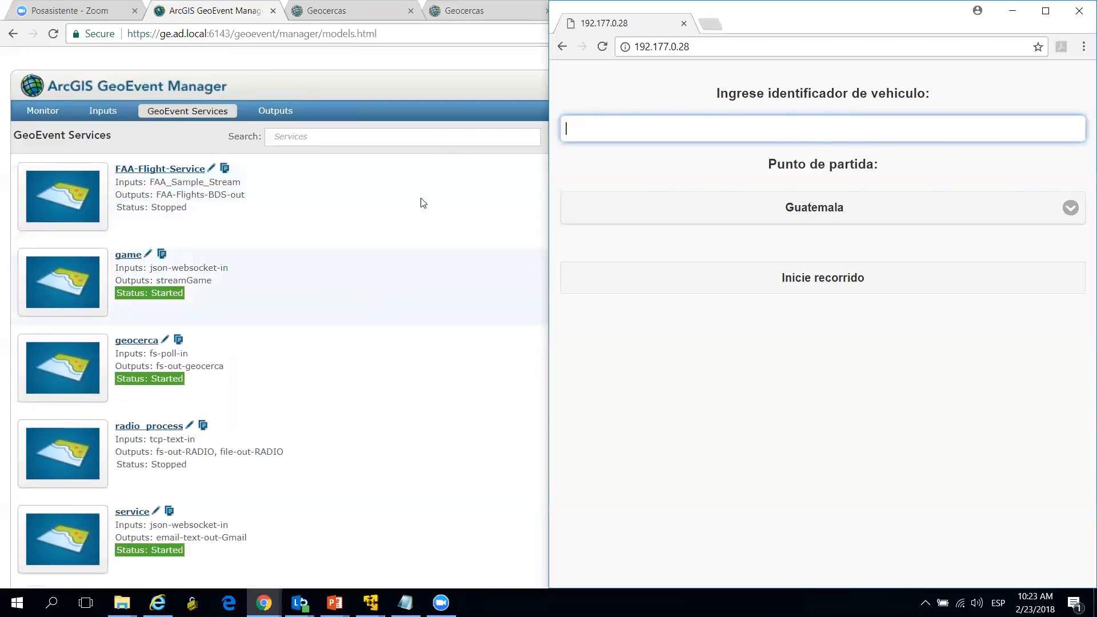
left_click(148, 255)
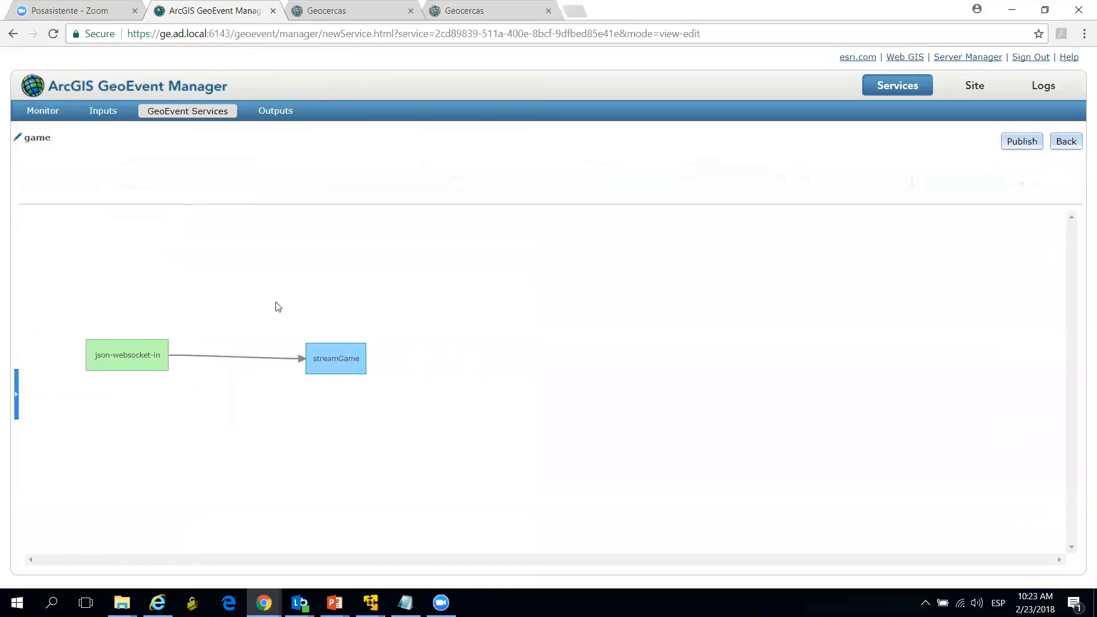
left_click(121, 350)
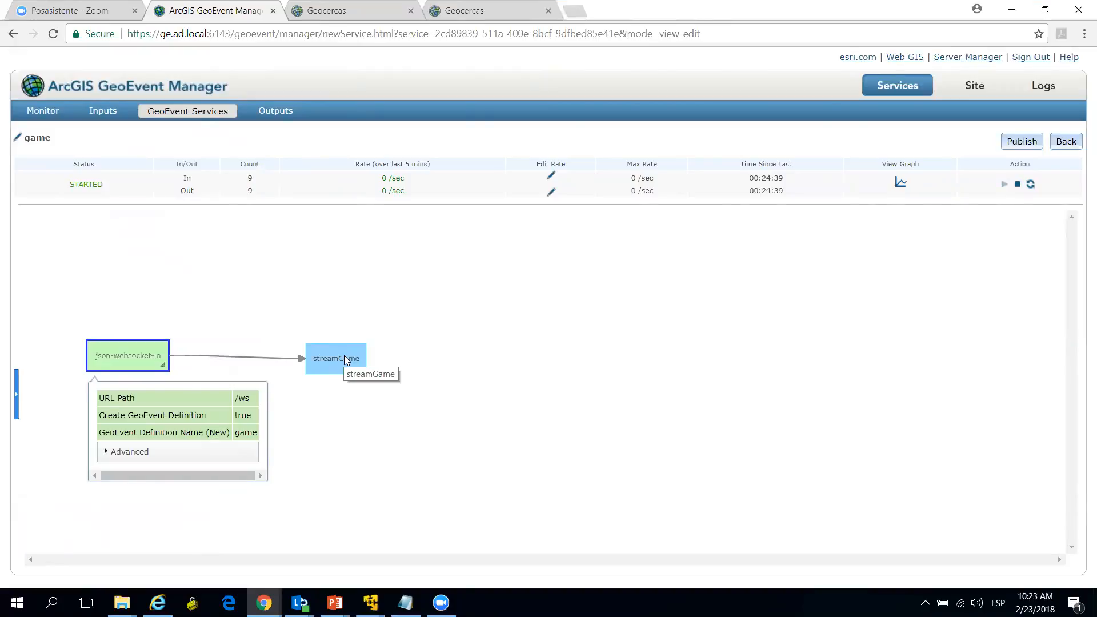
Step: Switch to the Geocercas web map and hide the Geocercas and GeocercasPoligono layers, leaving only vehiculo visible
left_click(343, 11)
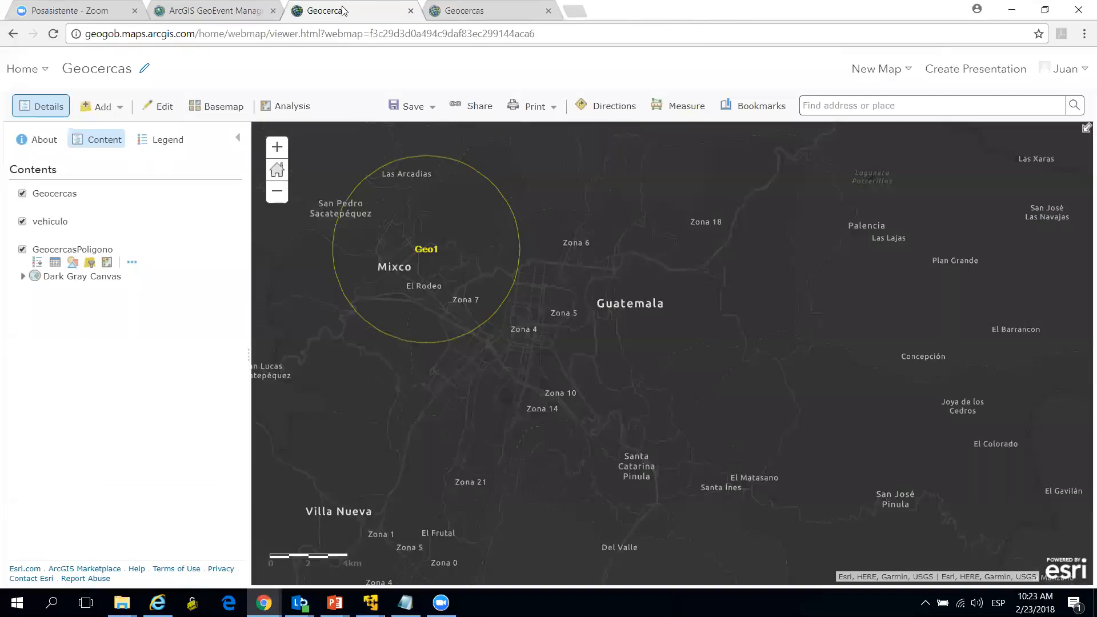
left_click(231, 19)
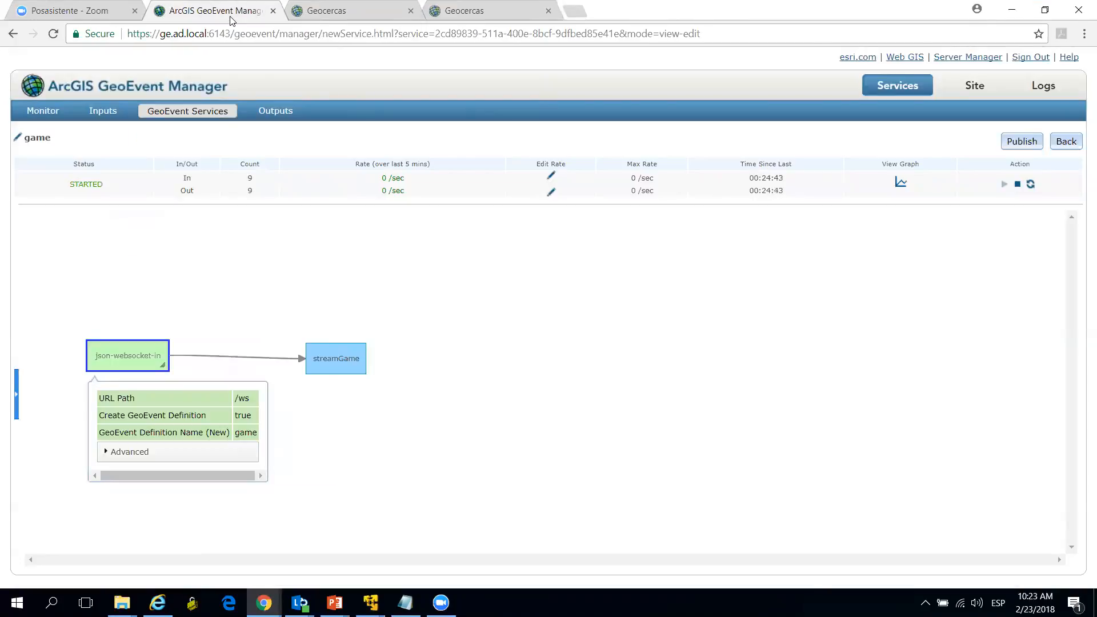
left_click(329, 10)
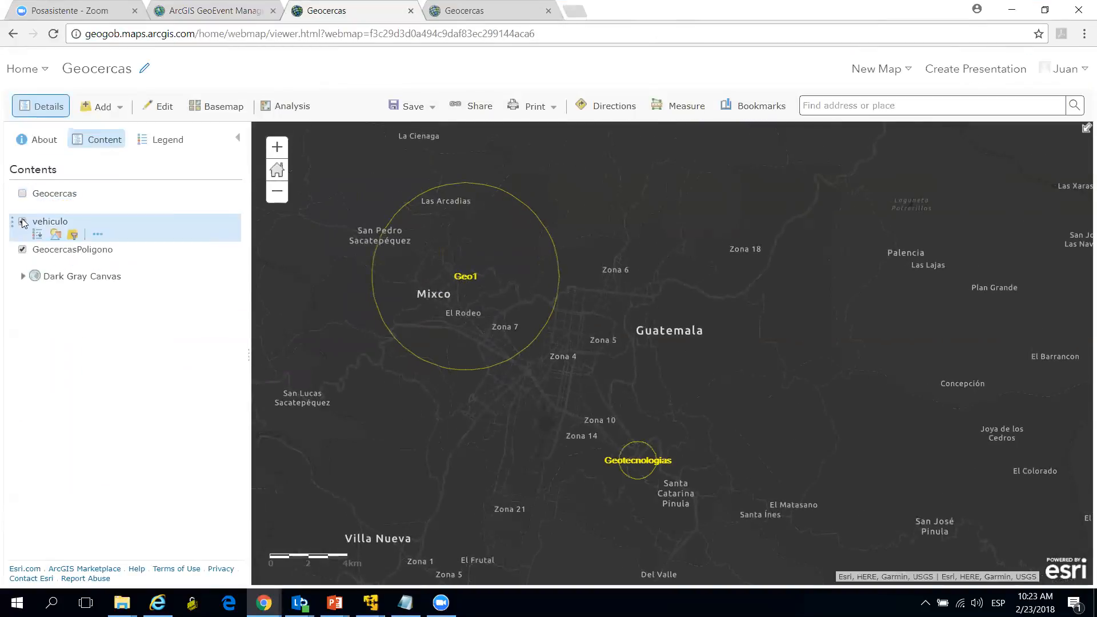
left_click(23, 250)
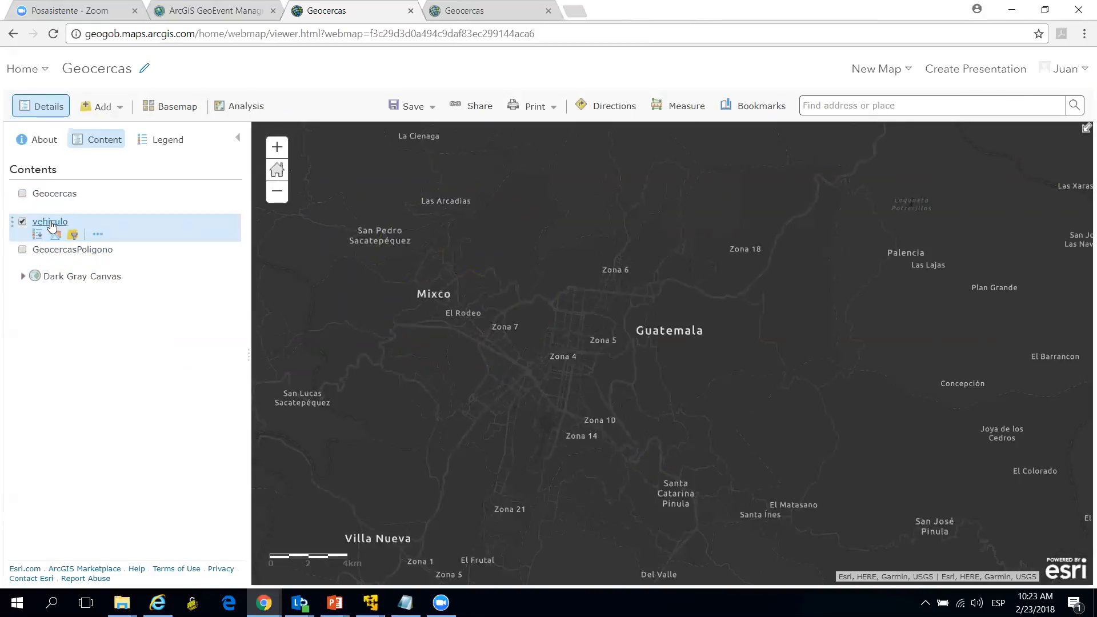
Step: View the streaming controls available for the vehiculo layer and close its options without choosing one
left_click(97, 235)
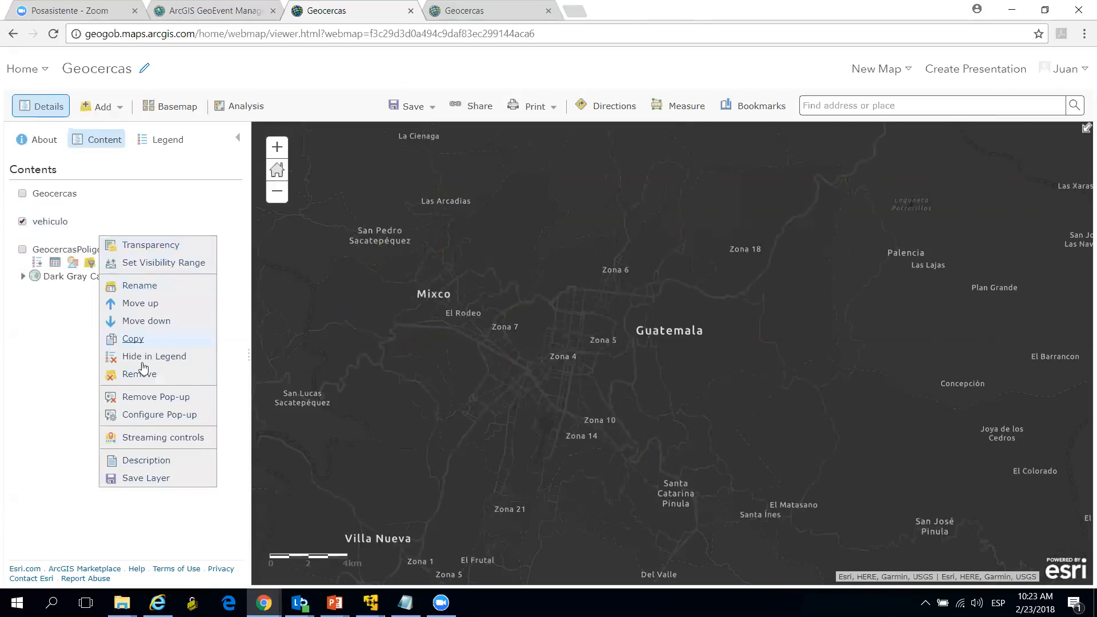
mouse_move(136, 444)
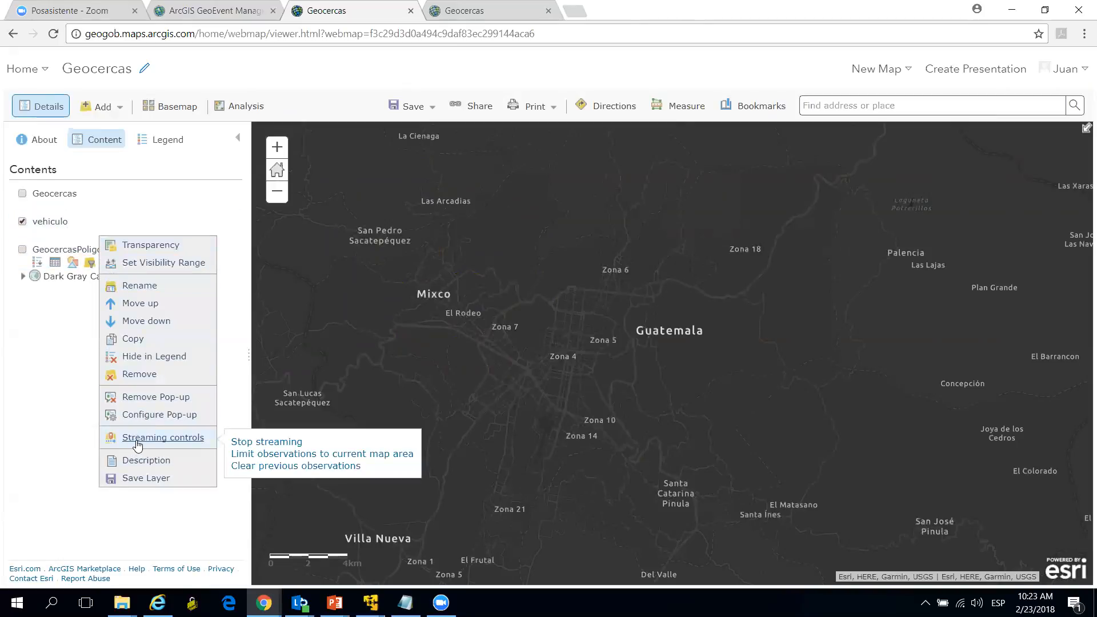
left_click(352, 315)
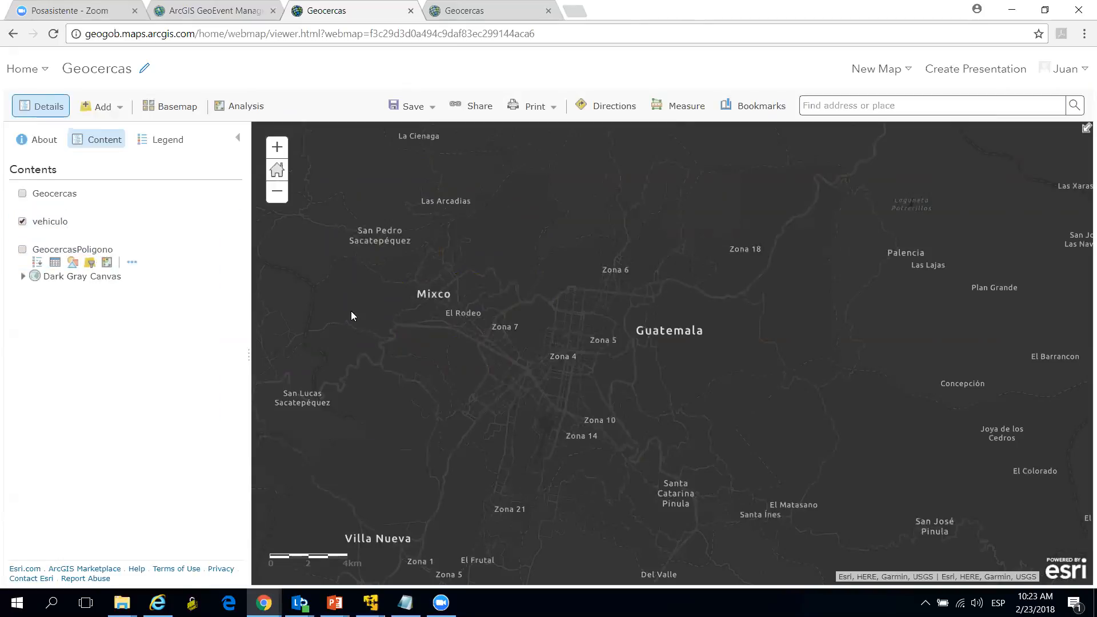
Step: Show the map beside the simulator page and start a trip for vehicle mxd001 with Guatemala as the starting point
double_click(630, 14)
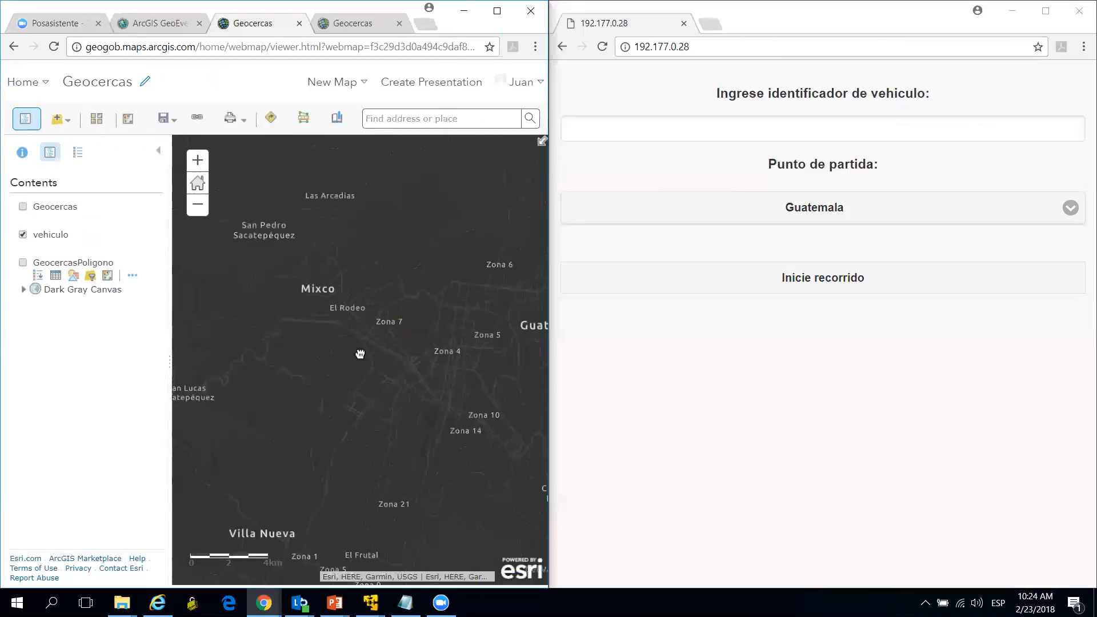
left_click(846, 126)
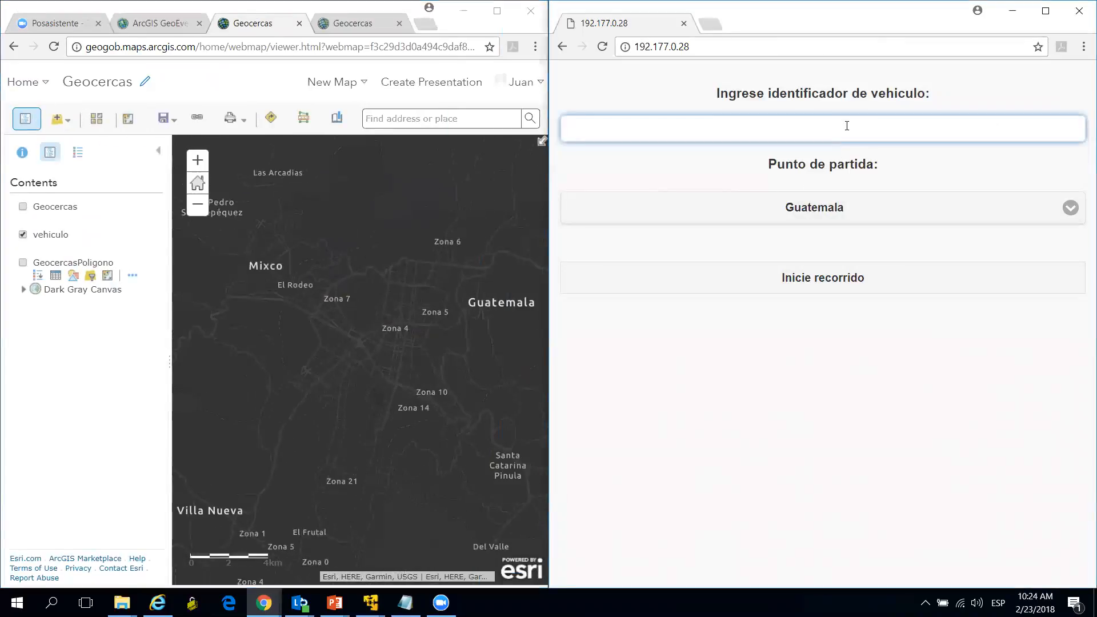
type("mxd")
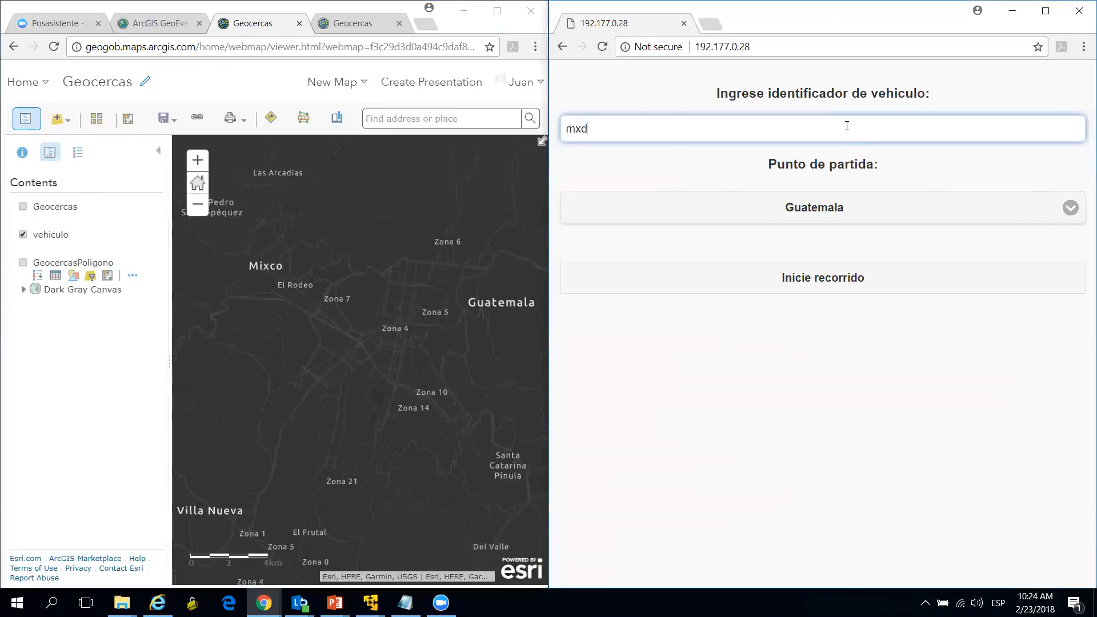
type("001")
left_click(801, 282)
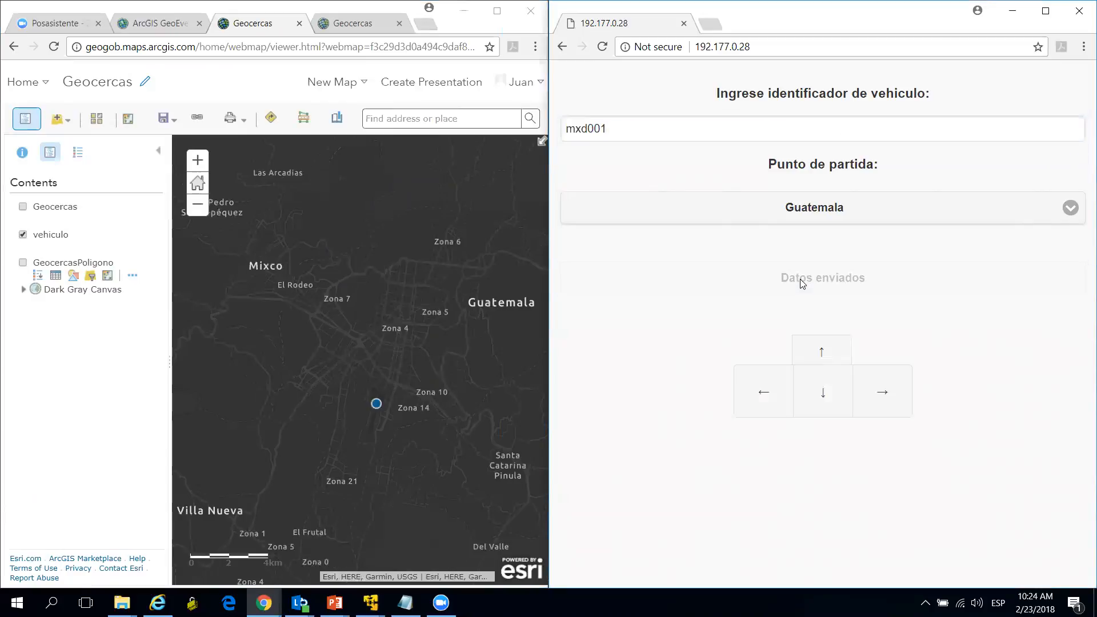
left_click_drag(393, 405, 386, 343)
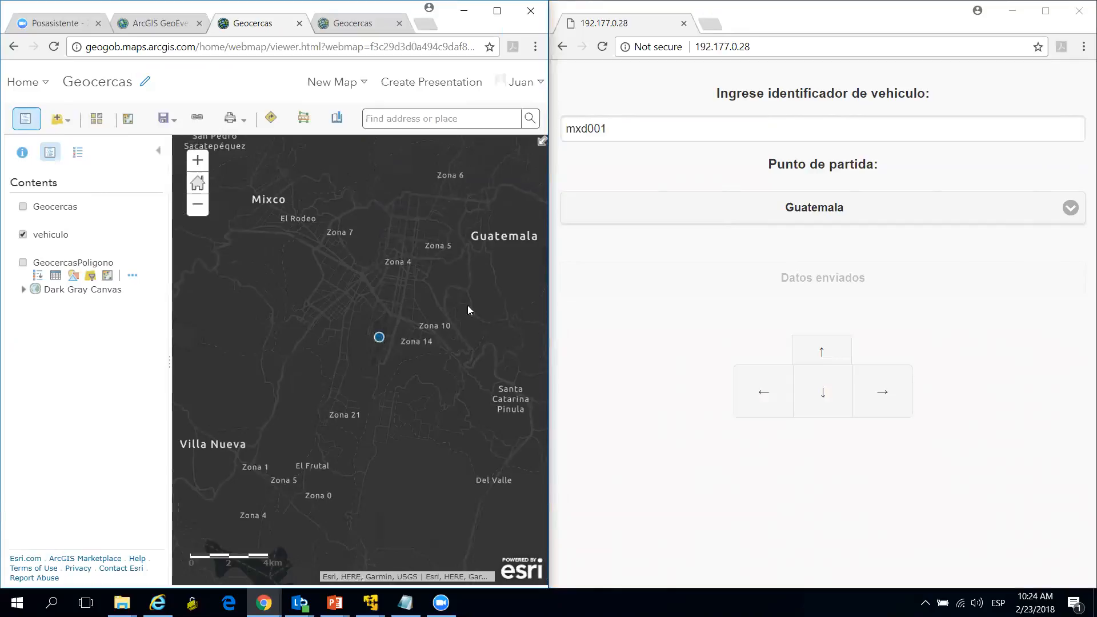
Step: Return to GeoEvent Manager's monitor and reset the statistics
left_click(335, 26)
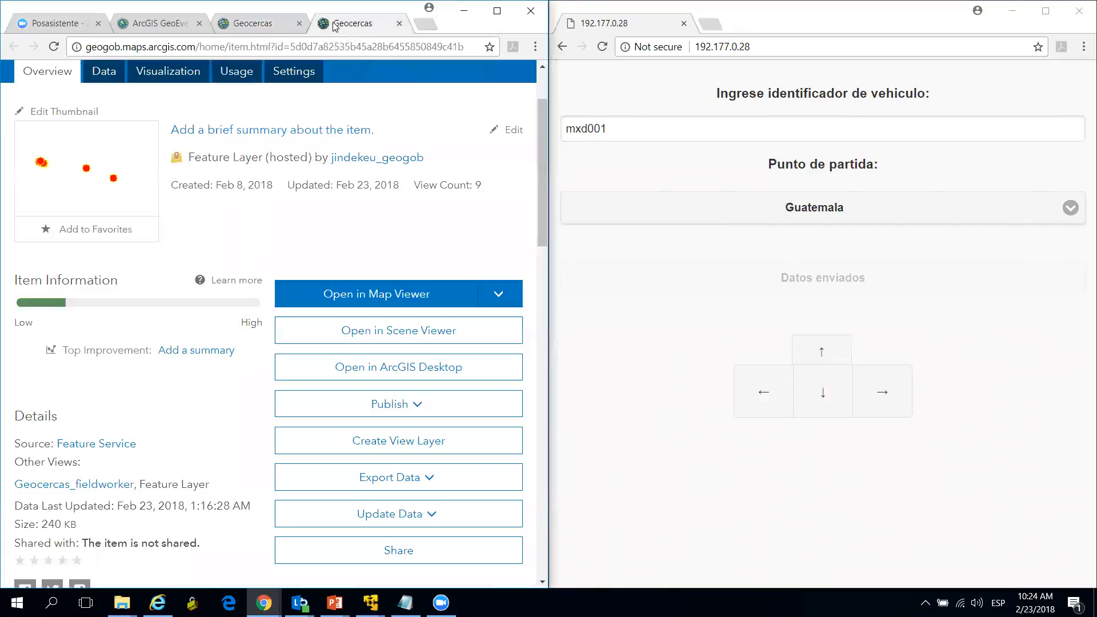
left_click(151, 25)
left_click(34, 124)
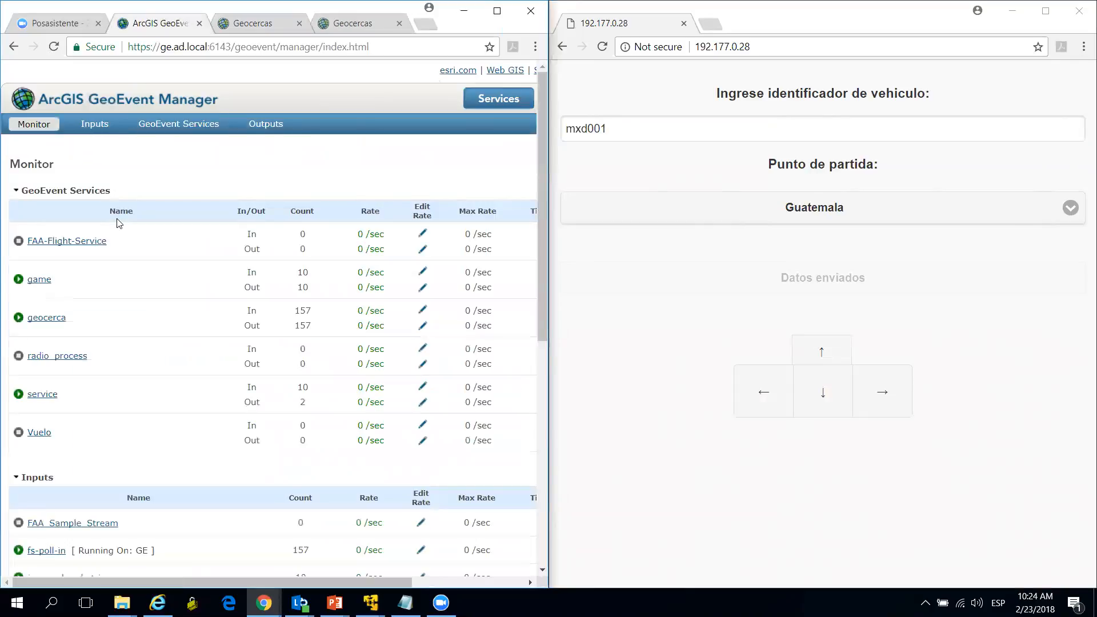
left_click_drag(375, 582, 472, 581)
left_click(515, 165)
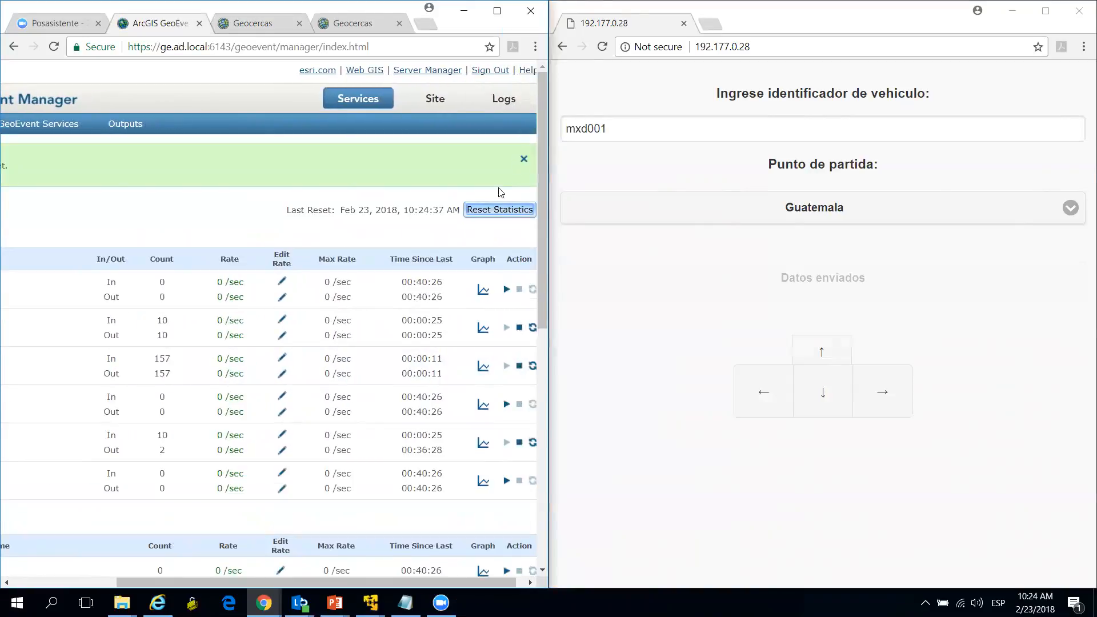
Step: Move the simulated vehicle east several times and check the game service's event counts in the monitor
left_click_drag(264, 582, 152, 575)
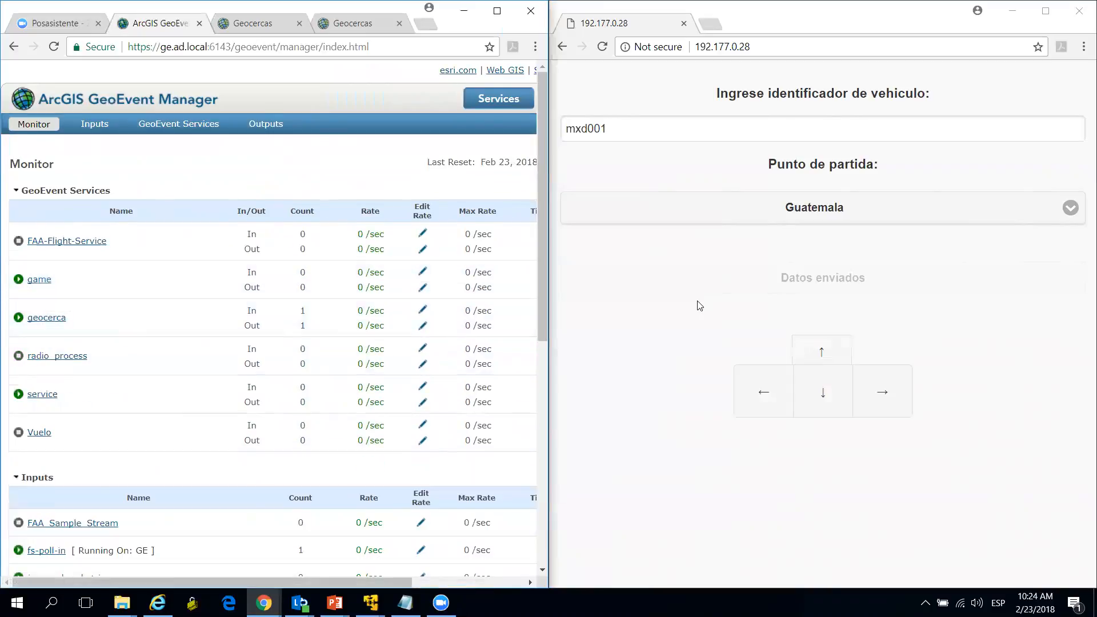
left_click(874, 391)
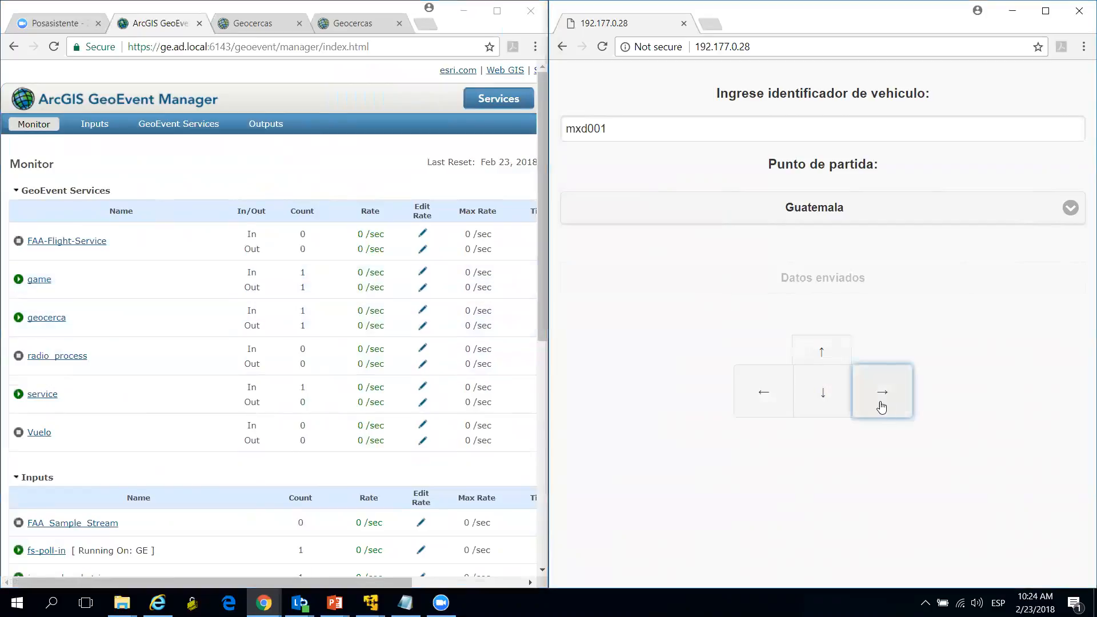
left_click(881, 403)
left_click(881, 403)
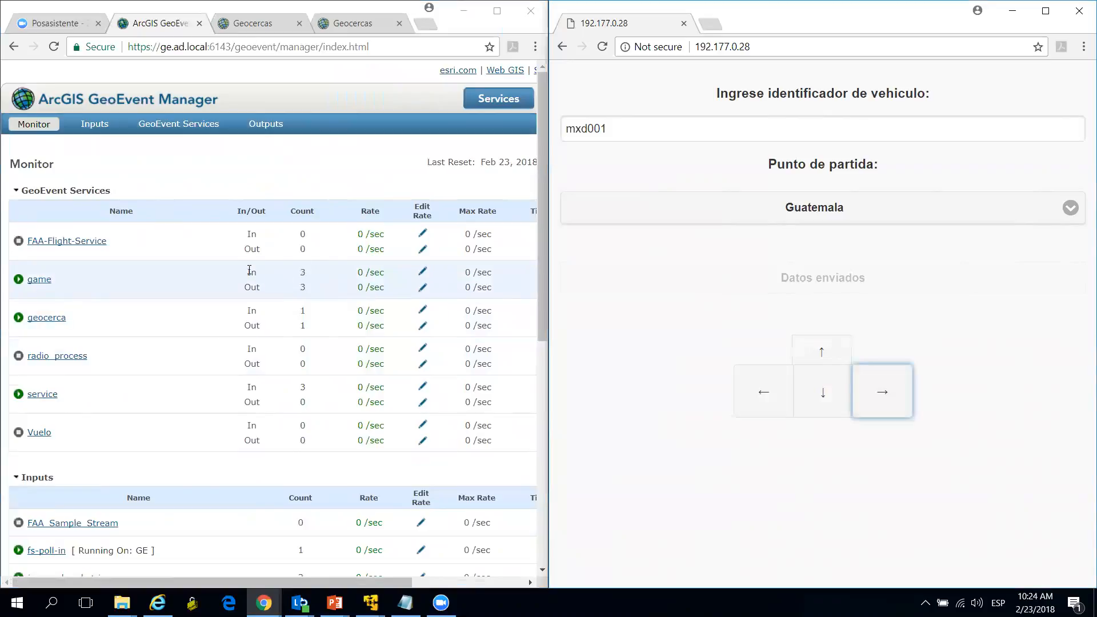
scroll(249, 275, "right", 3)
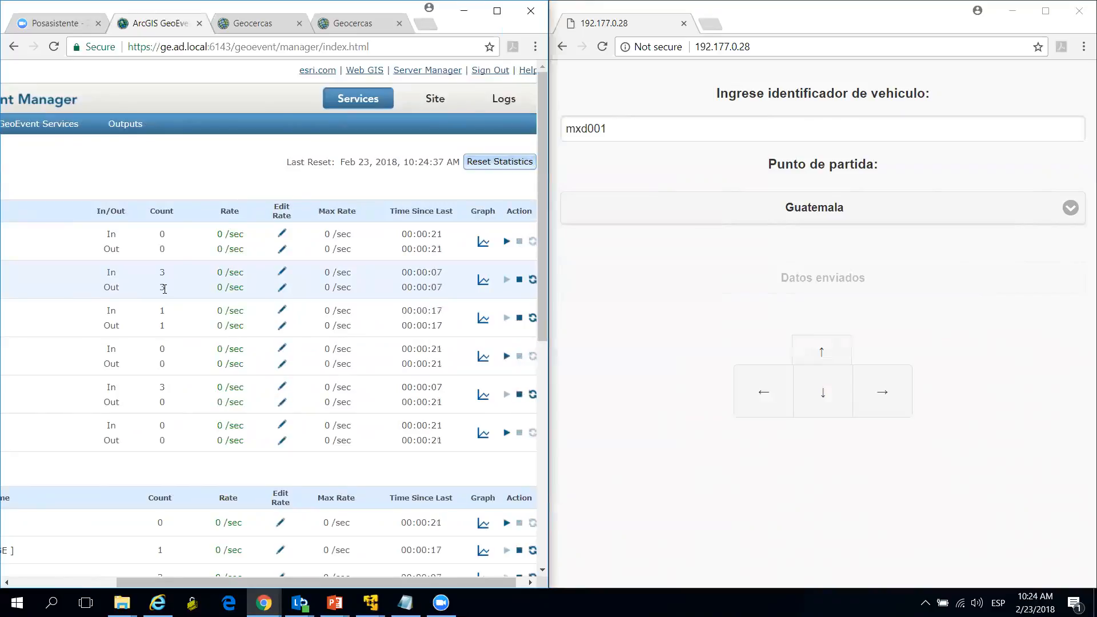
Step: Examine the game service's activity graph while moving the vehicle farther east, and close the graph
left_click(483, 280)
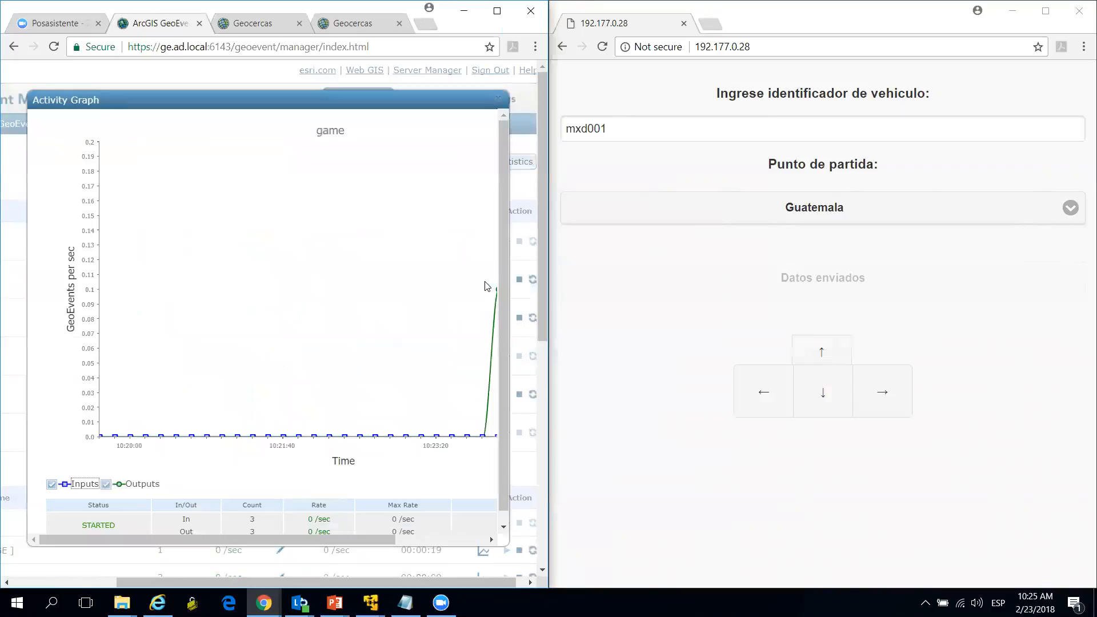
left_click(869, 395)
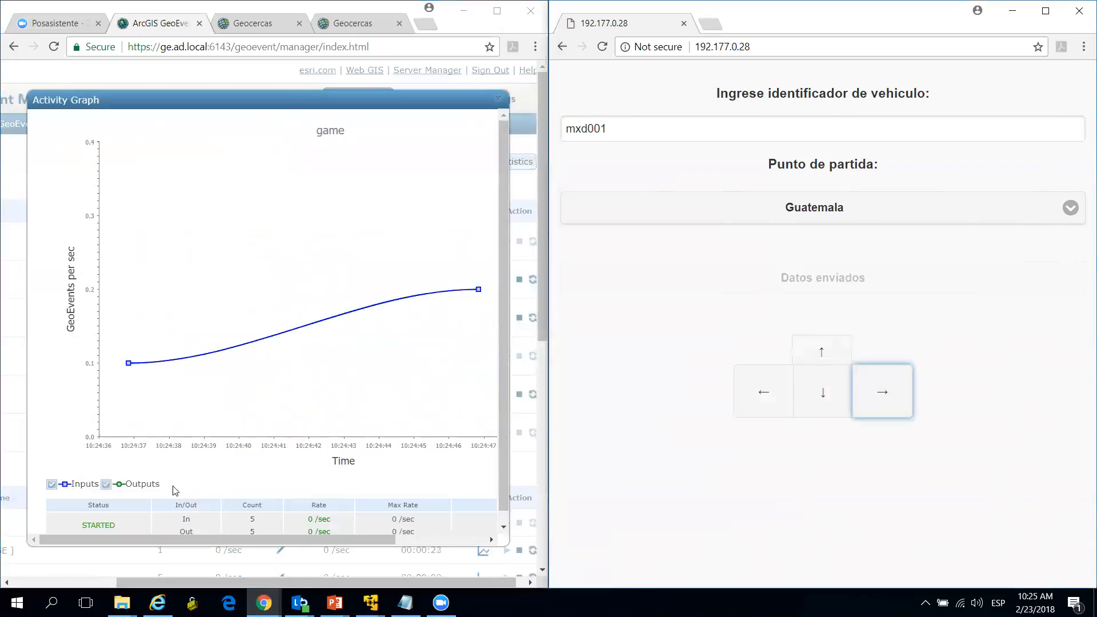
left_click_drag(343, 541, 291, 521)
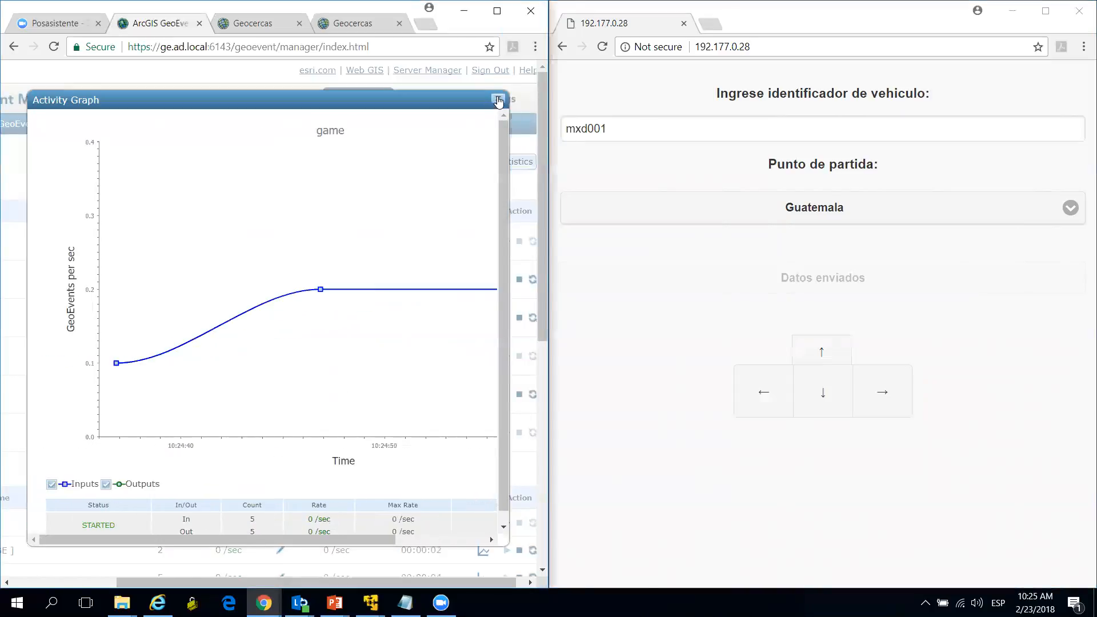
left_click(498, 99)
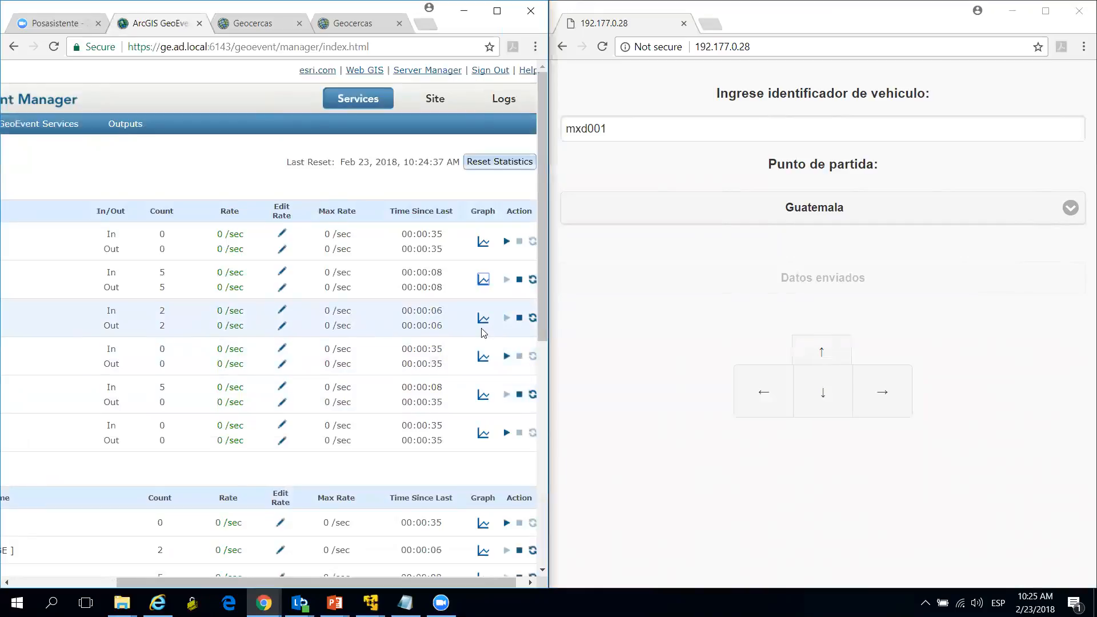
scroll(433, 489, "down", 1)
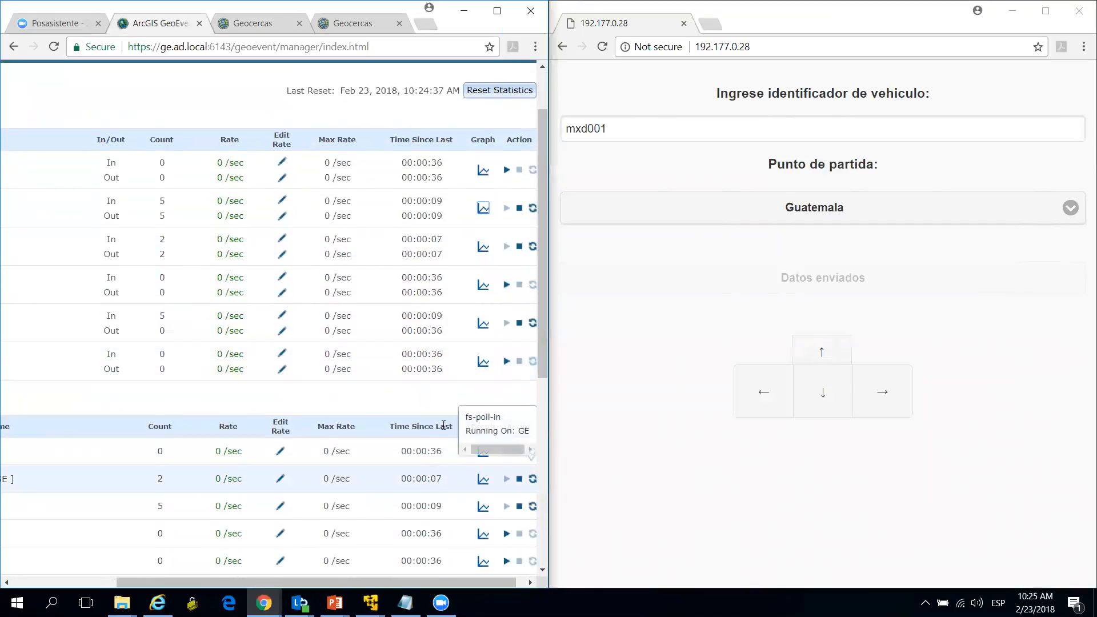
scroll(384, 355, "up", 1)
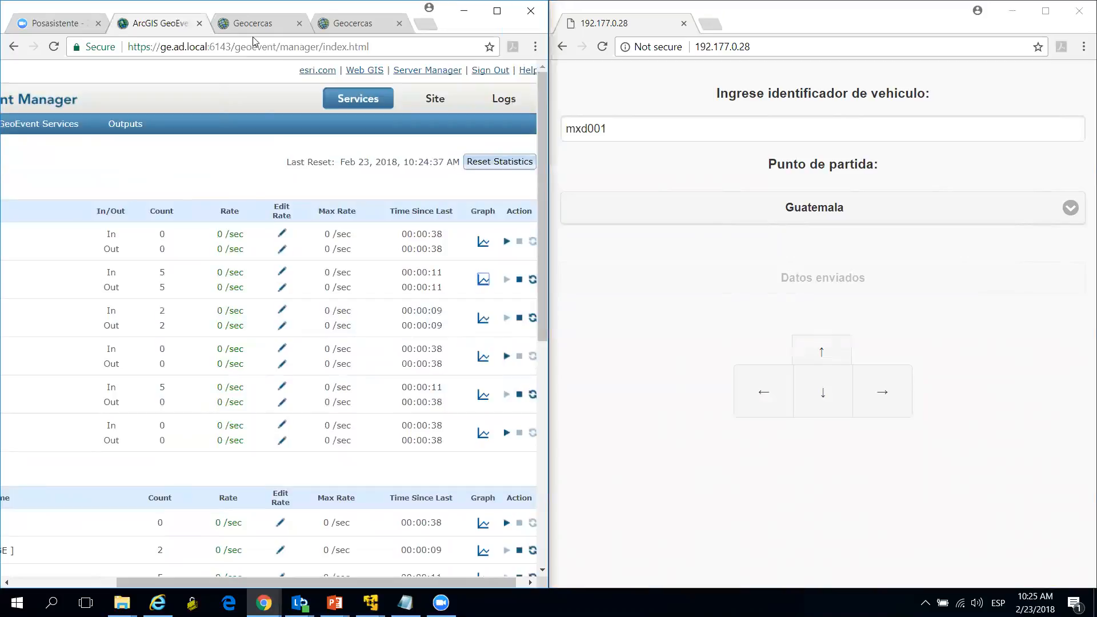
Step: Return to the Geocercas web map and move the simulated vehicle west, north and south while following its position
left_click(256, 26)
left_click(762, 394)
left_click(763, 393)
left_click(810, 352)
left_click(812, 400)
left_click(766, 399)
left_click(766, 399)
left_click(822, 403)
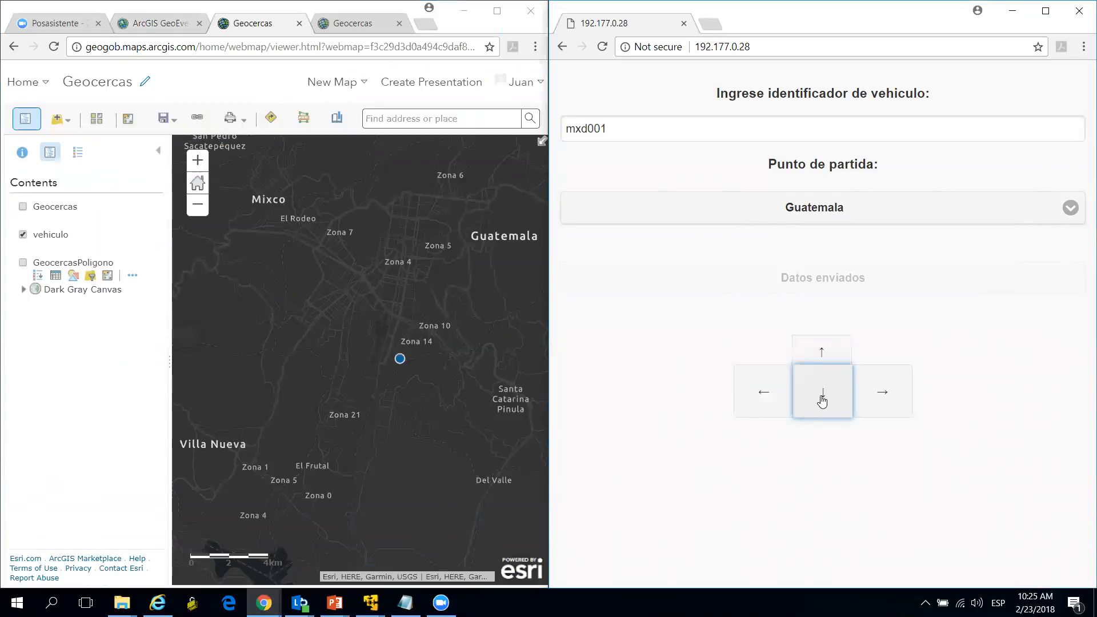
left_click(759, 403)
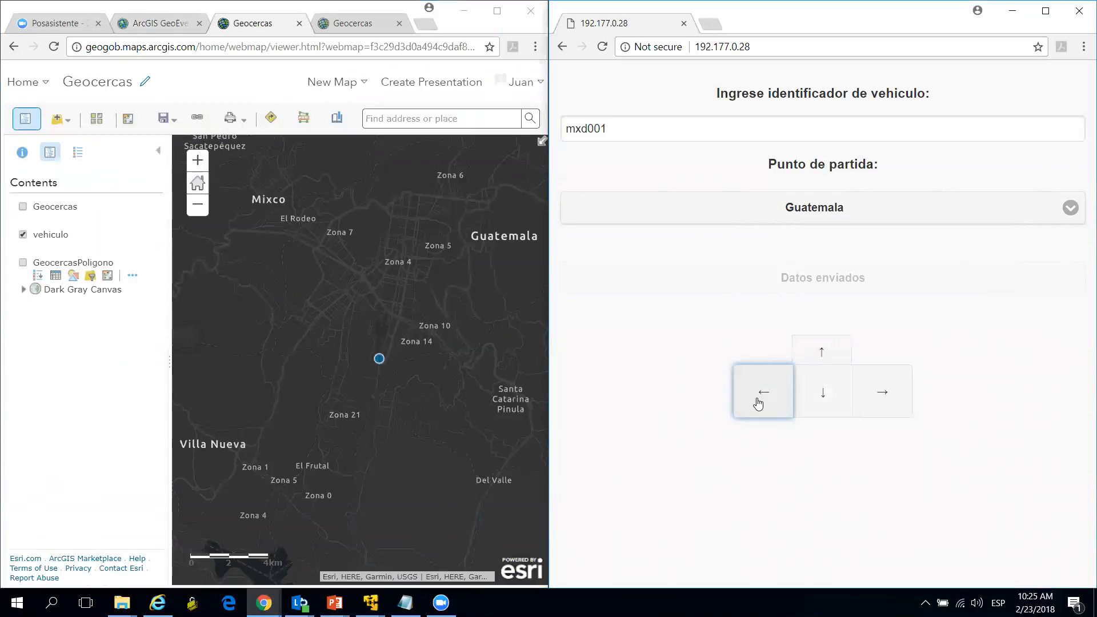
left_click(758, 403)
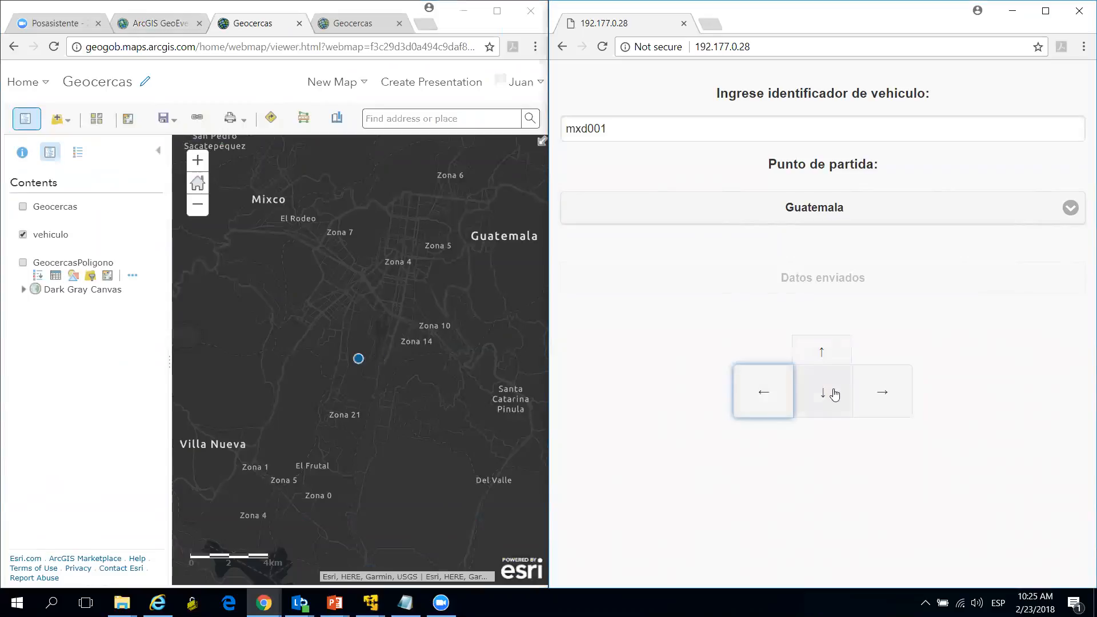
Step: Move the simulated vehicle one step east and two steps north while following it on the Geocercas web map
left_click(872, 393)
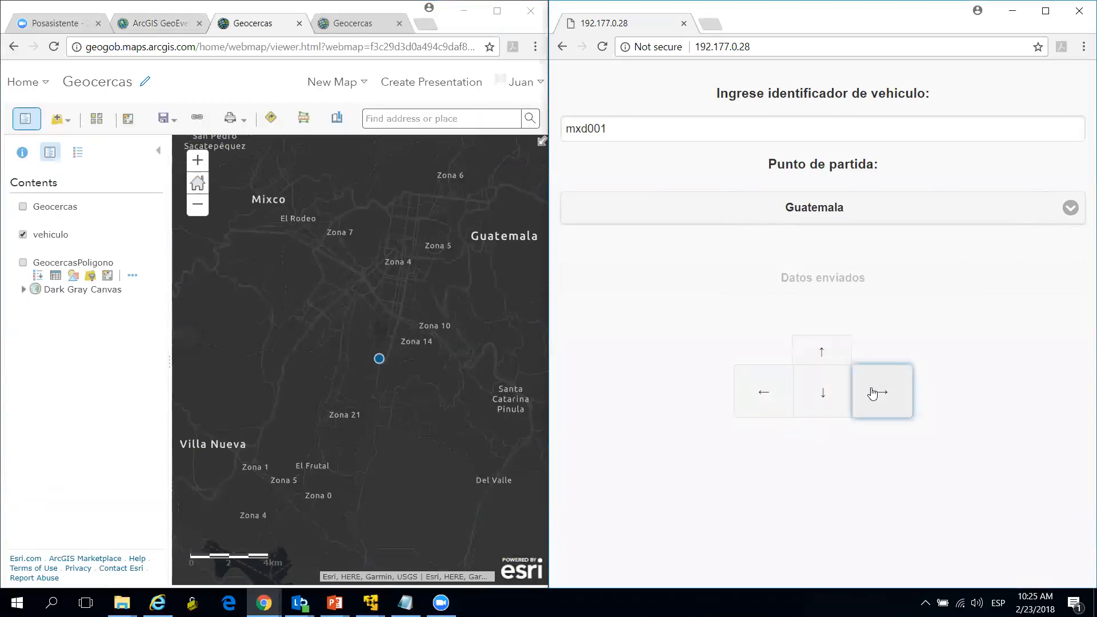
left_click(823, 351)
left_click(823, 353)
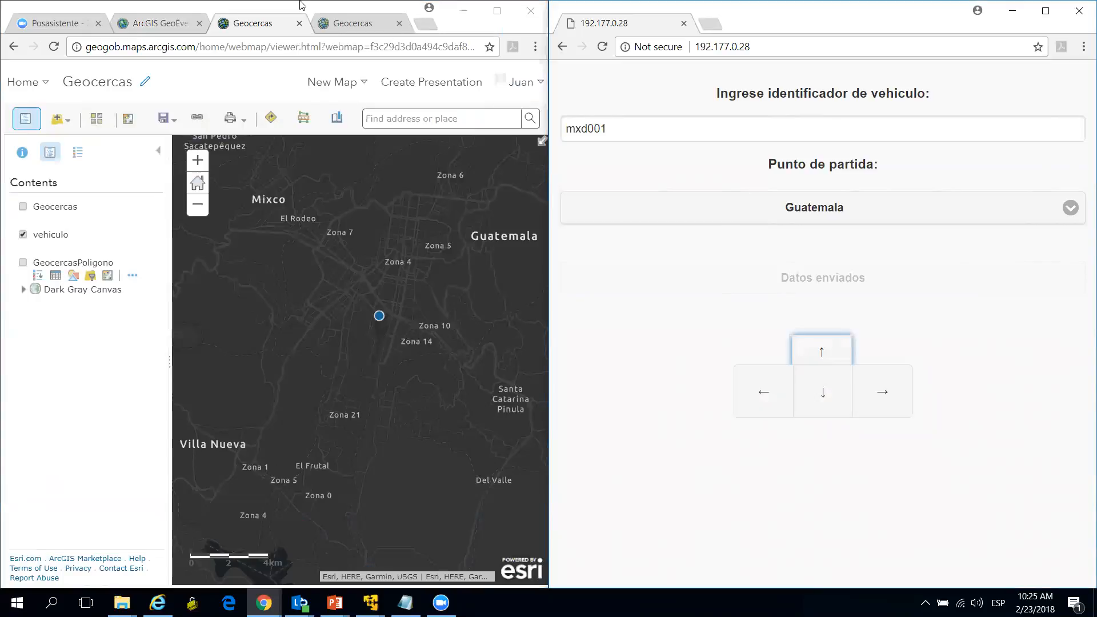
Step: Return to GeoEvent Manager's monitor and maximize its browser window
left_click(457, 30)
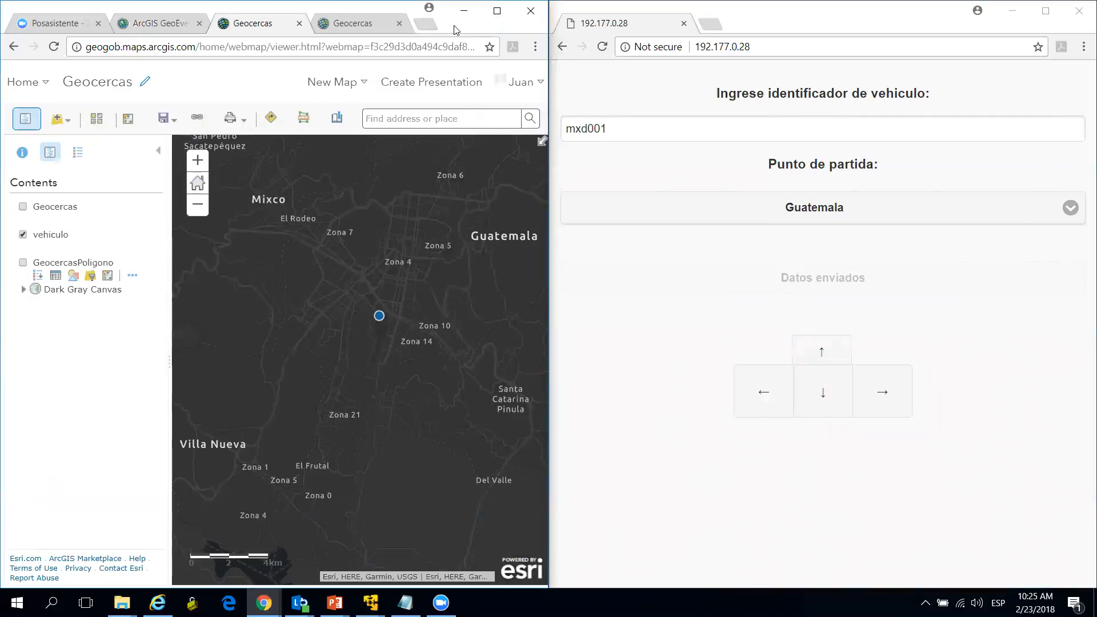
left_click(387, 30)
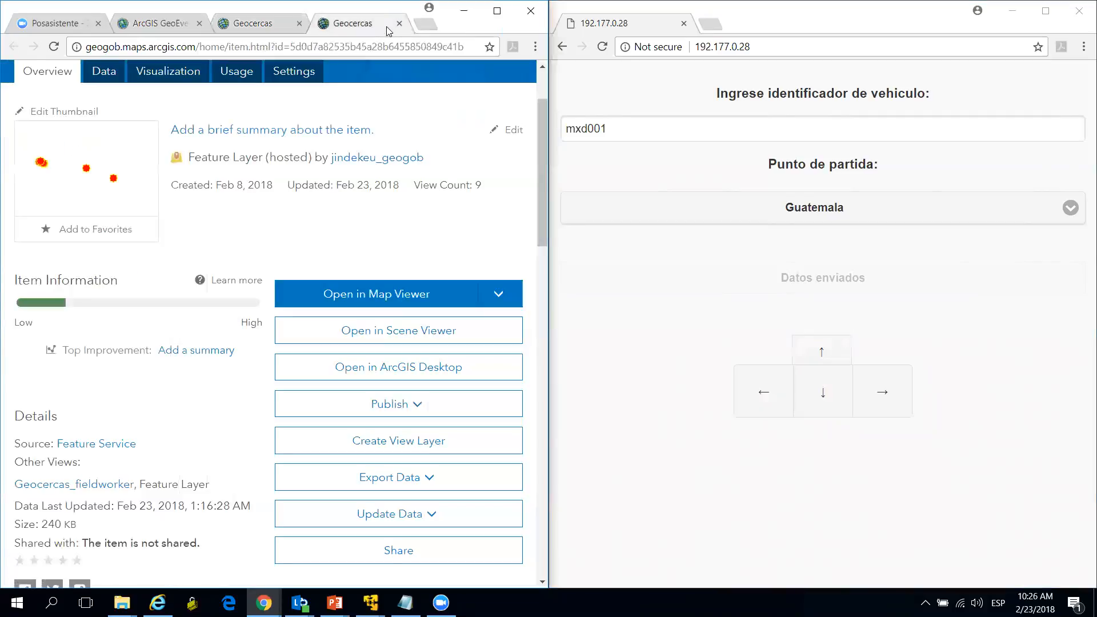
left_click(165, 24)
left_click_drag(265, 581, 151, 580)
left_click(497, 11)
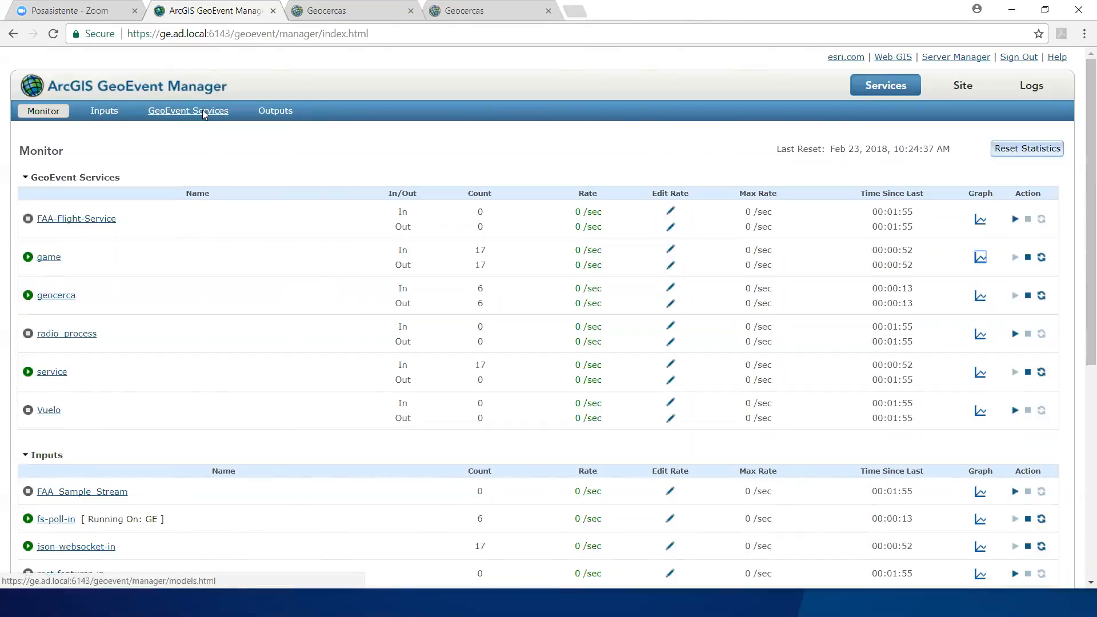
Step: Create a new GeoEvent service named Demo
left_click(204, 113)
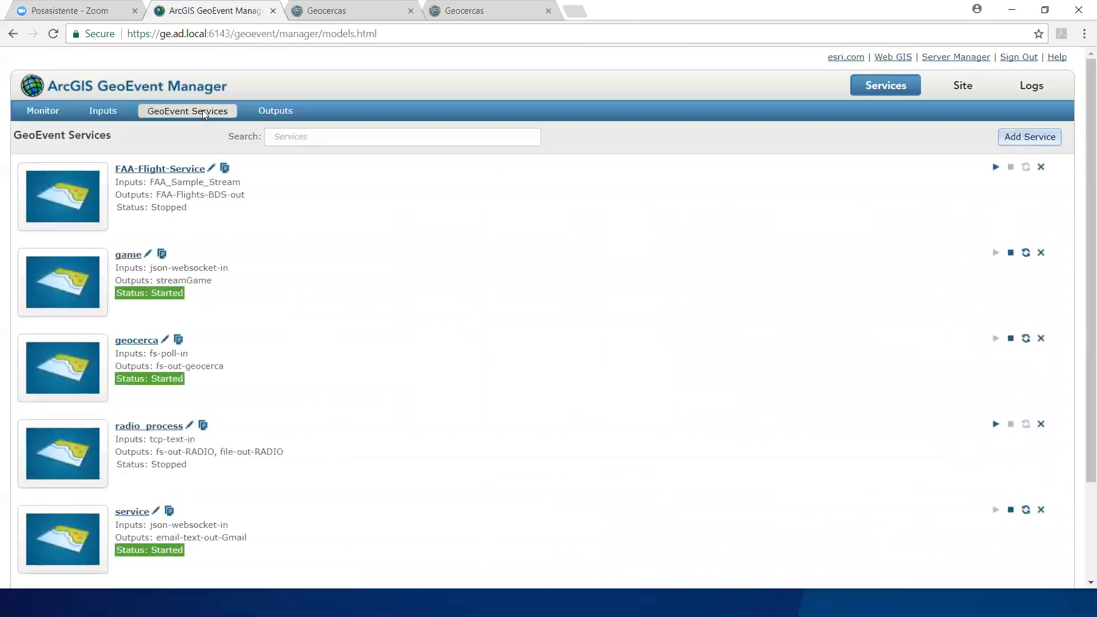
left_click(1033, 137)
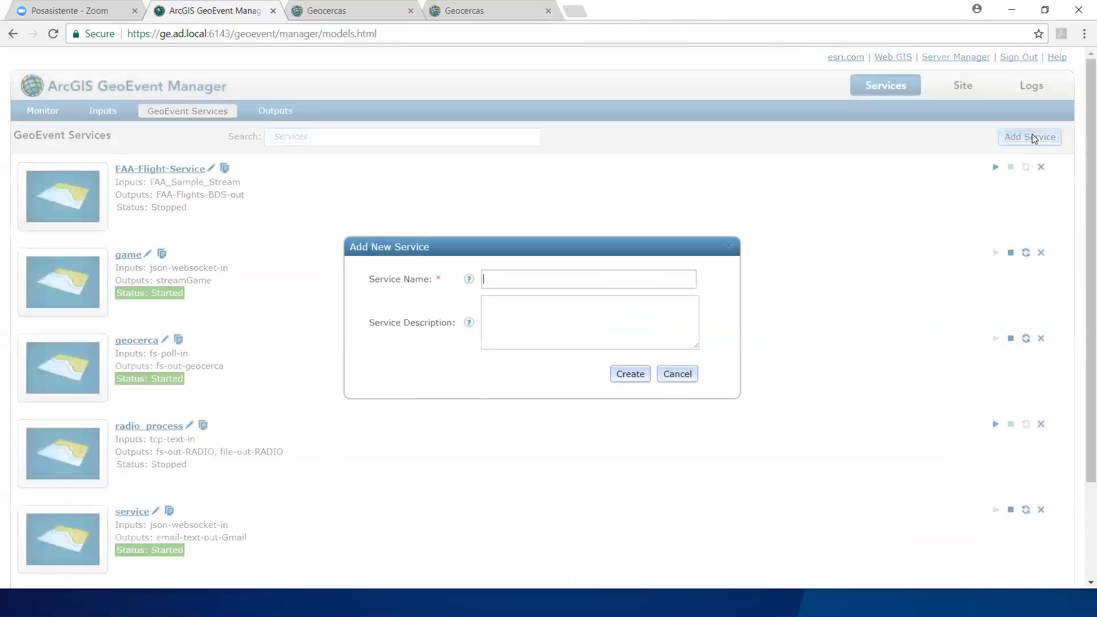
type("Demo")
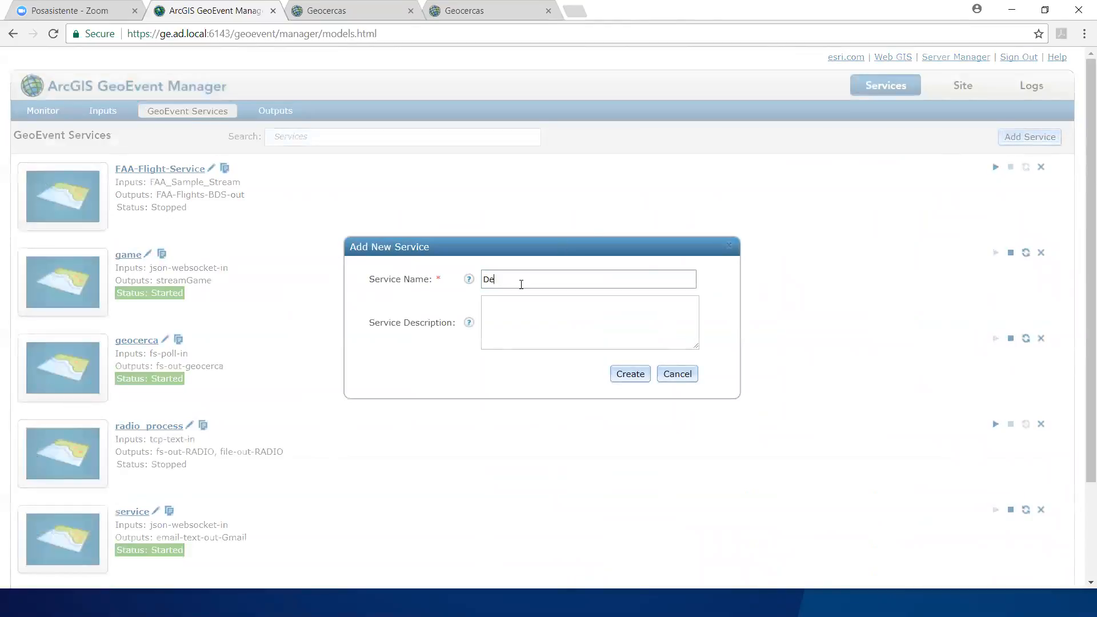
left_click(626, 379)
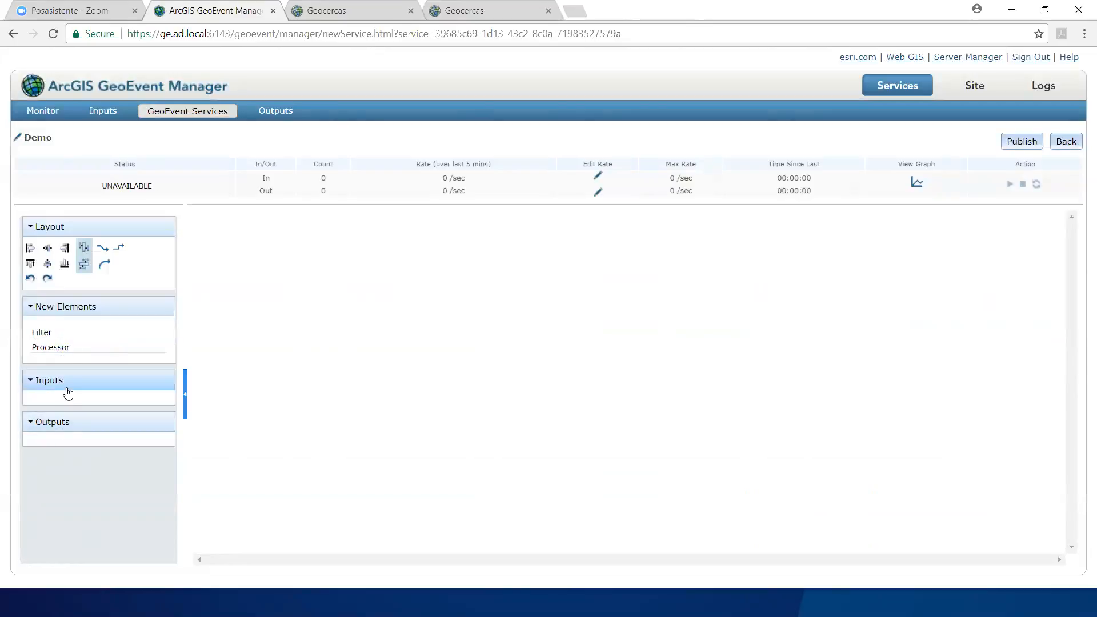
Step: Place the json-websocket-in input and the streamGame output side by side on the Demo service canvas
scroll(67, 389, "down", 2)
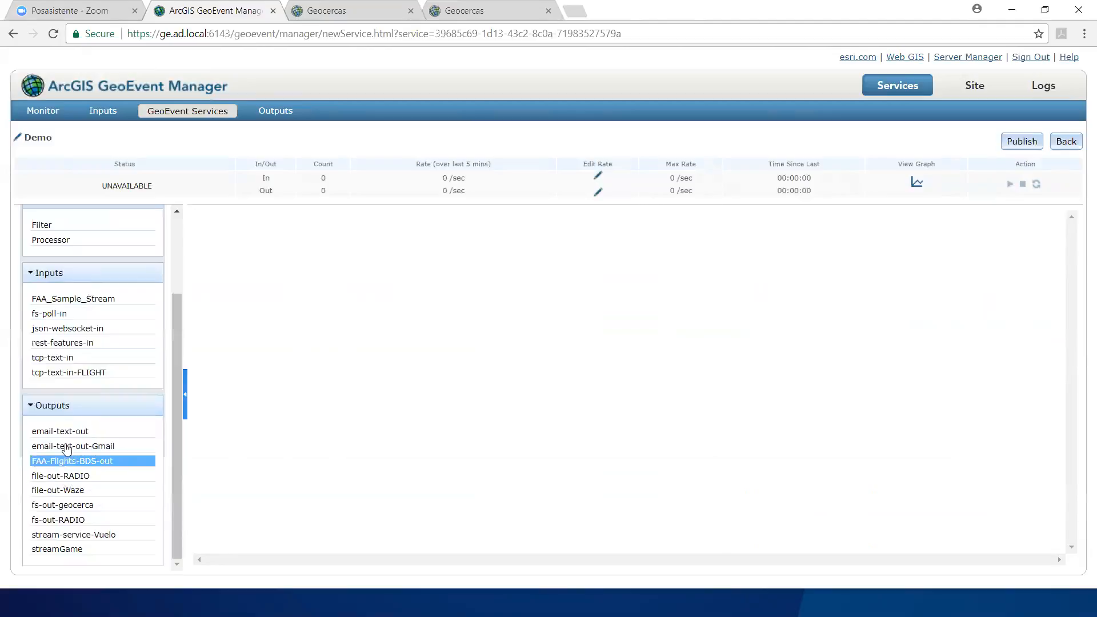
scroll(67, 437, "up", 1)
scroll(67, 438, "up", 1)
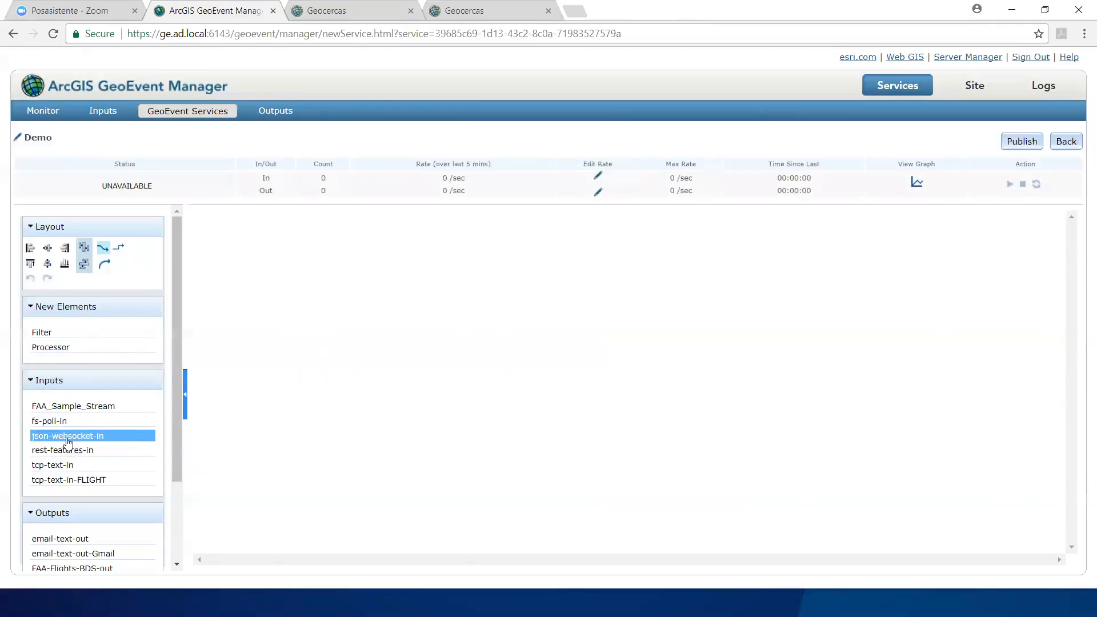
left_click_drag(67, 441, 364, 327)
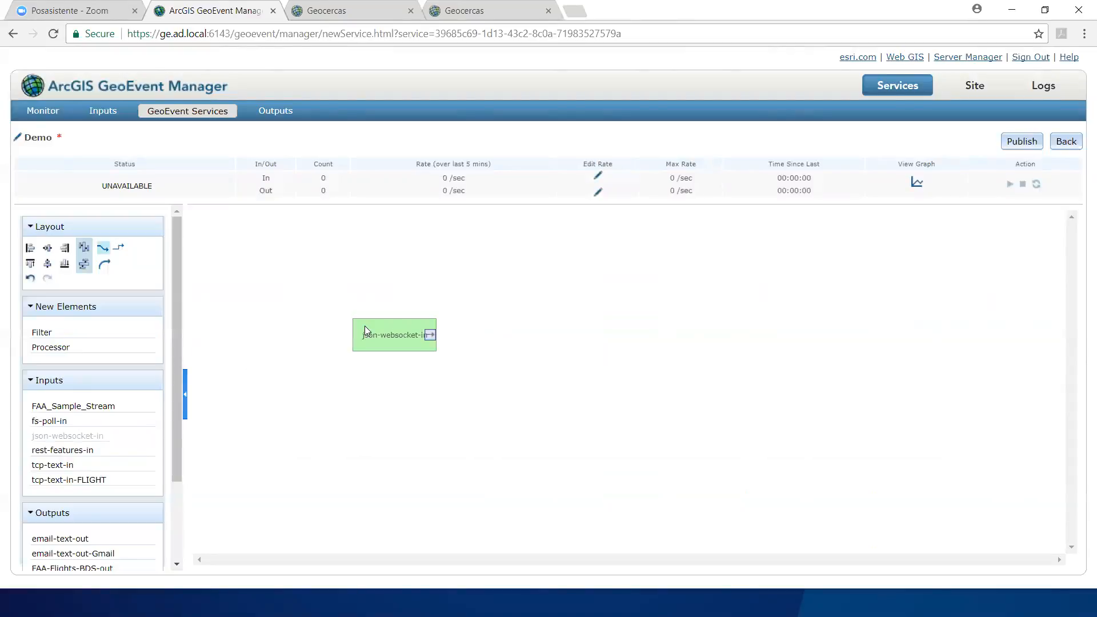
left_click_drag(175, 384, 170, 489)
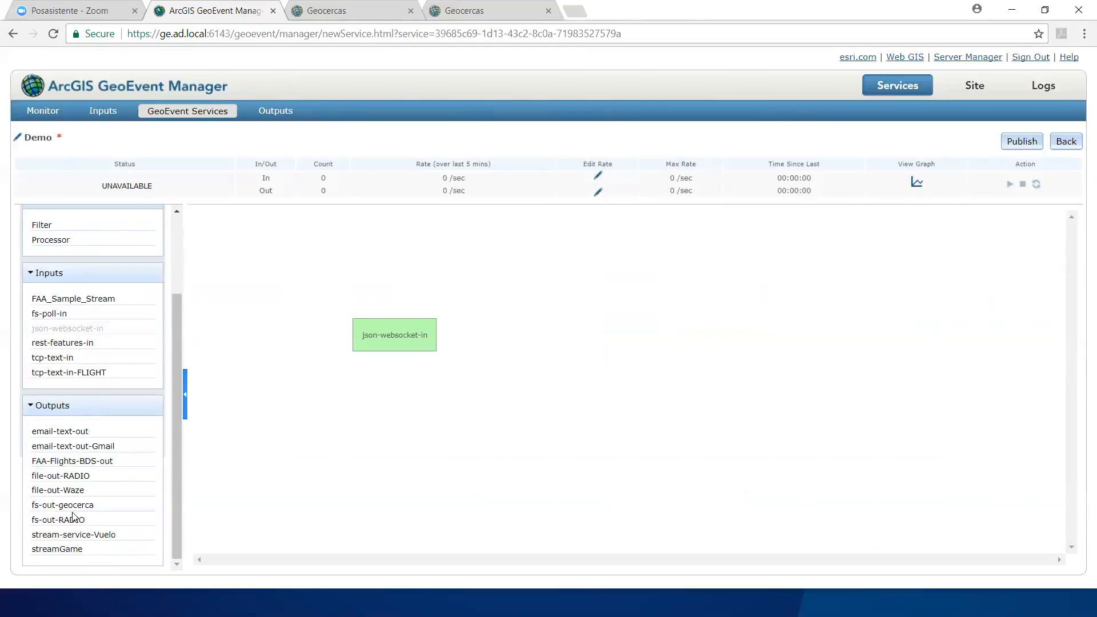
left_click_drag(64, 557, 562, 335)
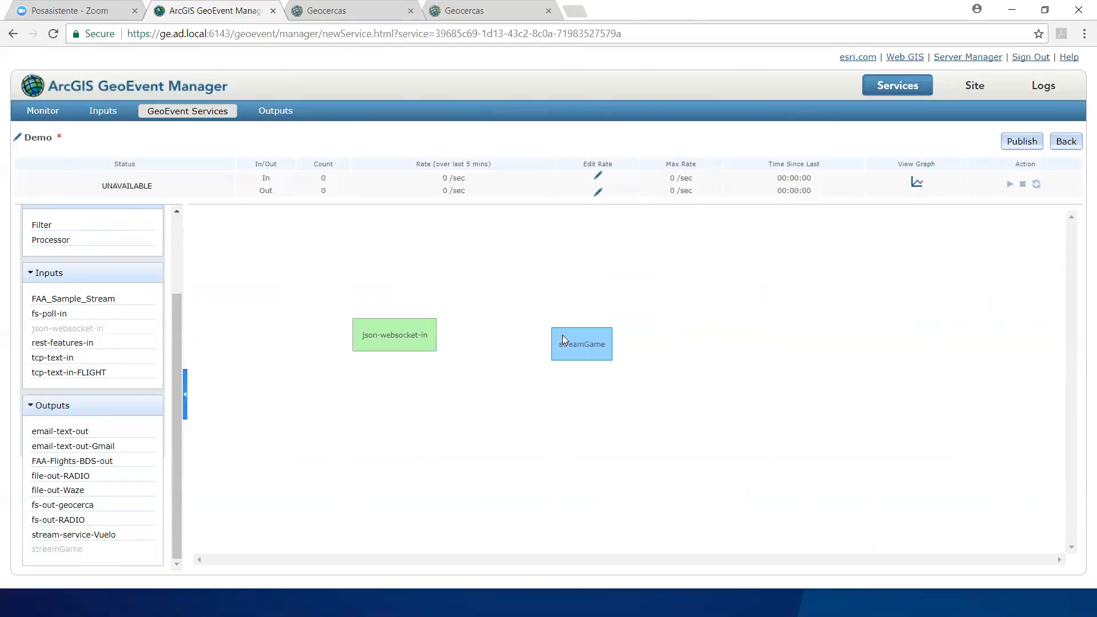
Step: Connect json-websocket-in to streamGame and publish the Demo service
mouse_move(393, 342)
left_click_drag(429, 336, 561, 351)
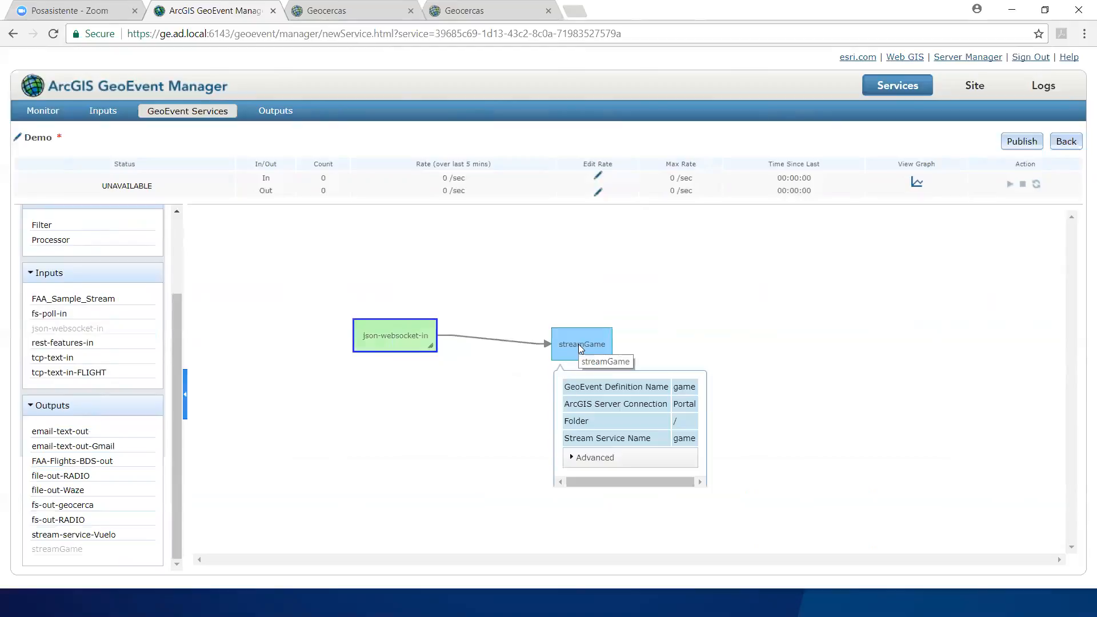
left_click(1025, 144)
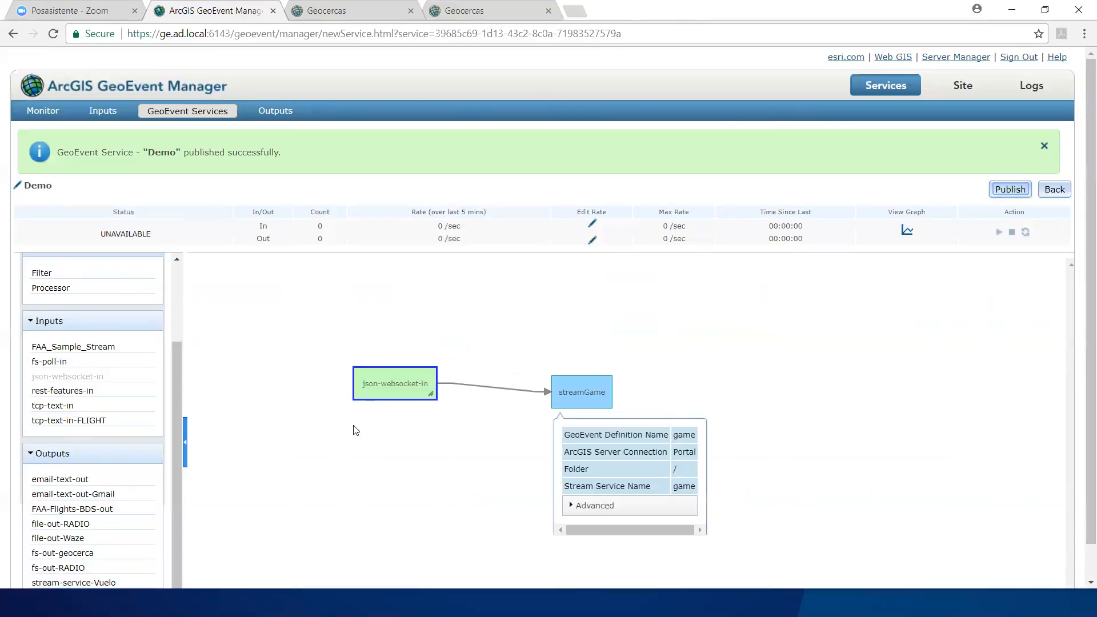
left_click(808, 417)
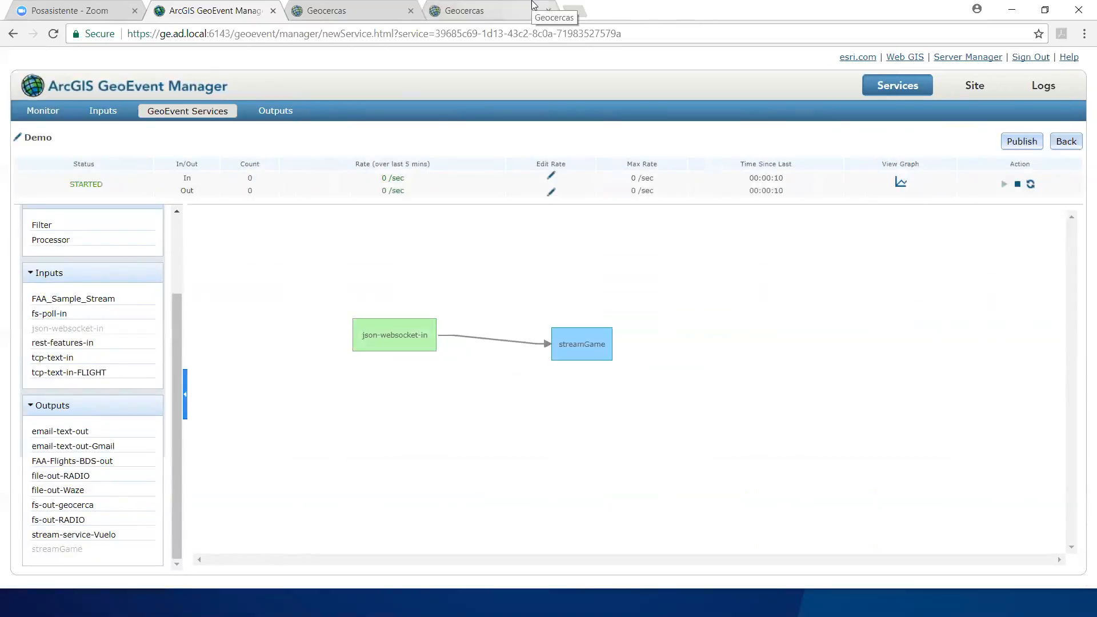
Step: Switch to the vehicle simulator, reload it, enter vehicle identifier 123 and start the route from Guatemala
key("alt+Tab")
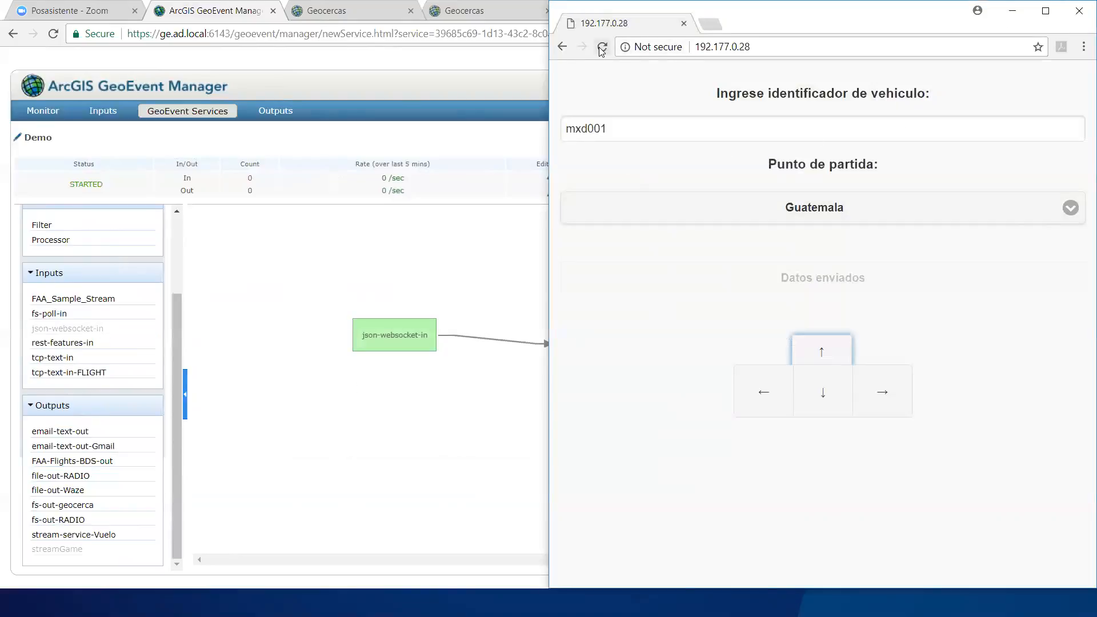
left_click(601, 48)
left_click(796, 127)
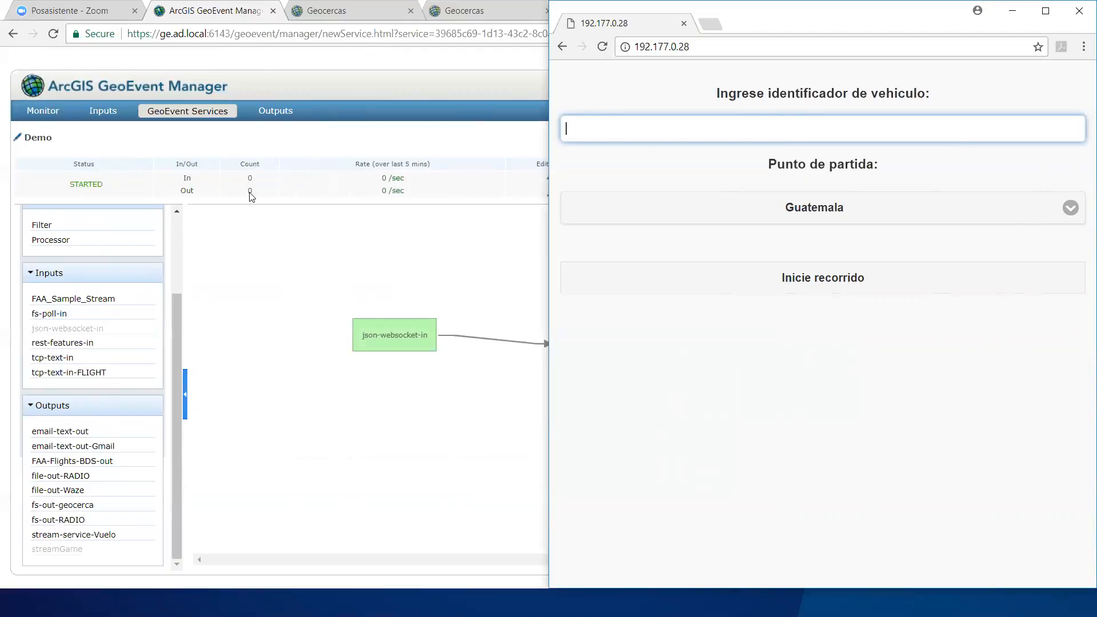
type("123")
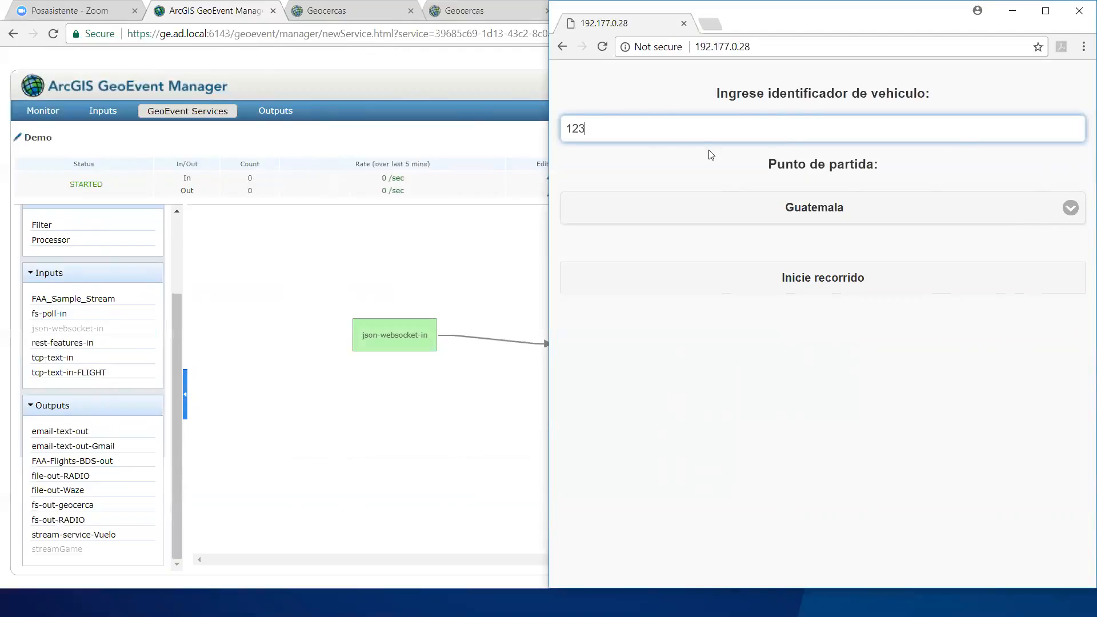
left_click(828, 288)
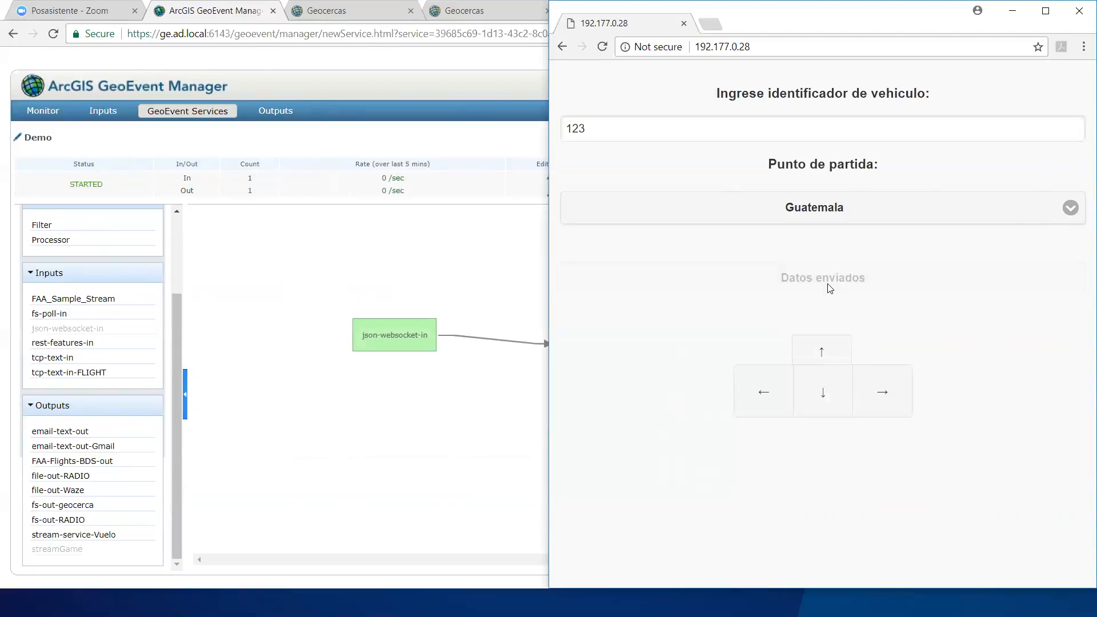
Step: Move vehicle 123 east, south, north and west, and check the Demo service's event counts
left_click(869, 392)
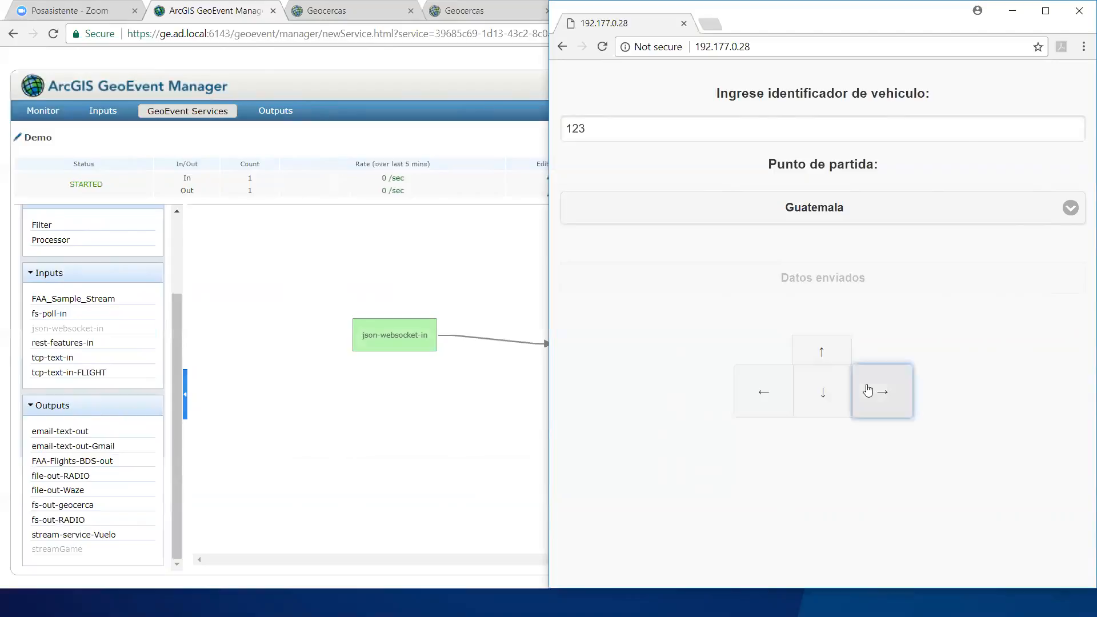
left_click(830, 395)
left_click(823, 356)
left_click(774, 392)
left_click(823, 391)
left_click(861, 393)
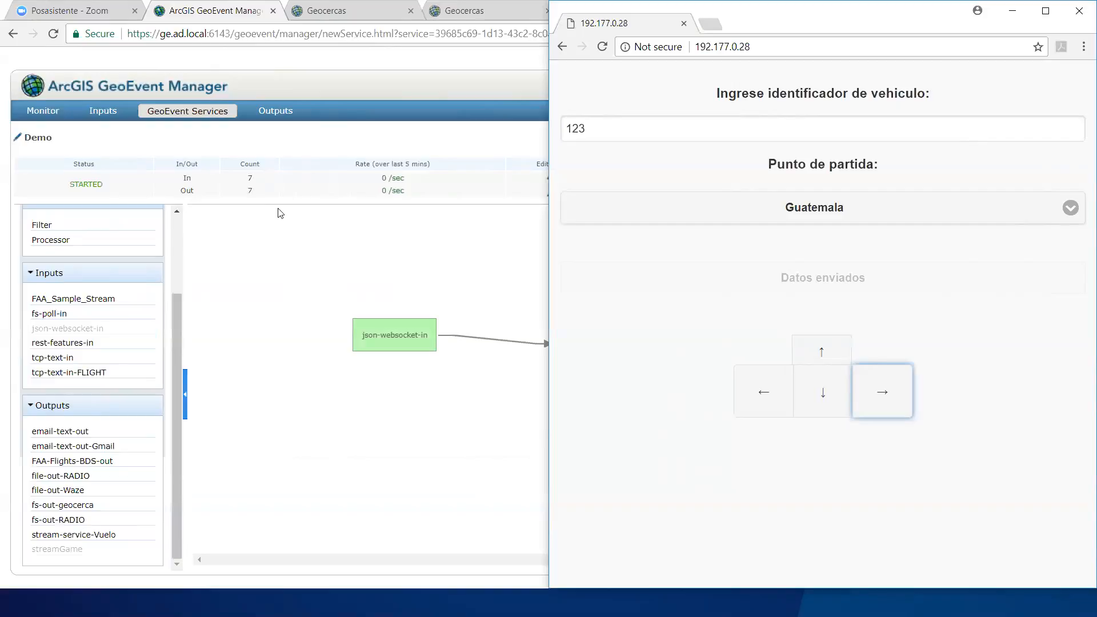
left_click(377, 254)
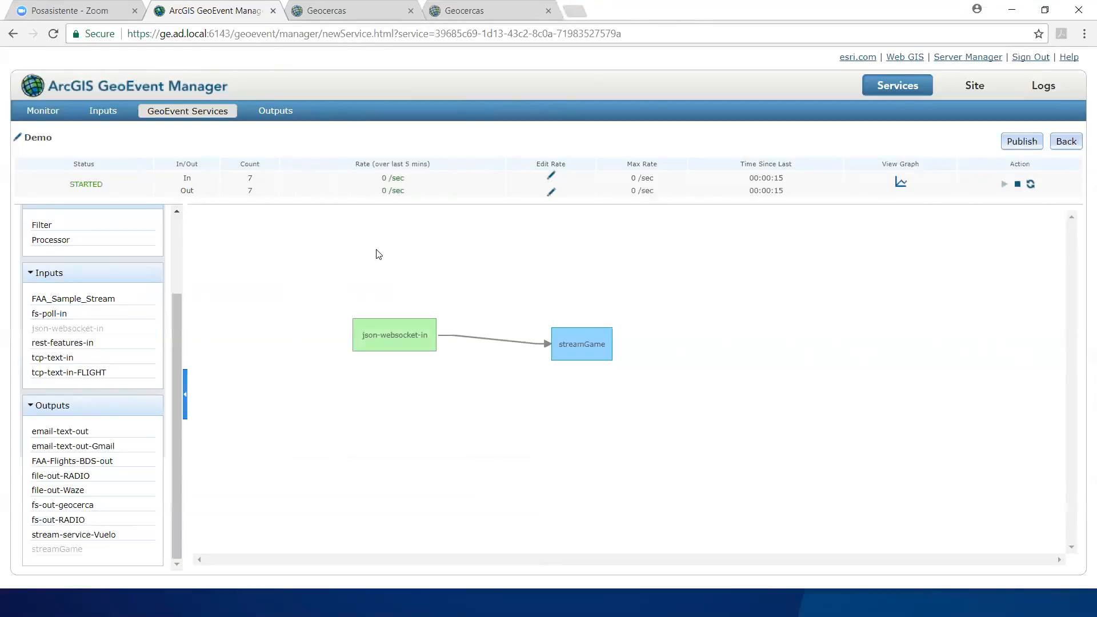
Step: Review the site's GeoEvent Definitions, examine the game definition's owner and fields, and leave it without saving
left_click(974, 89)
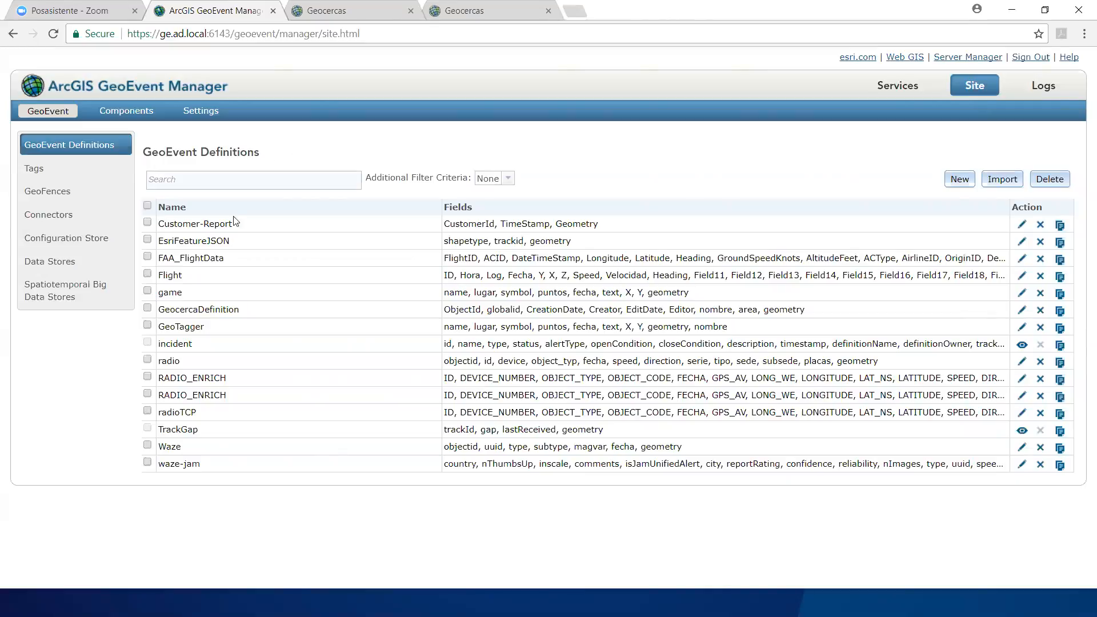
mouse_move(240, 221)
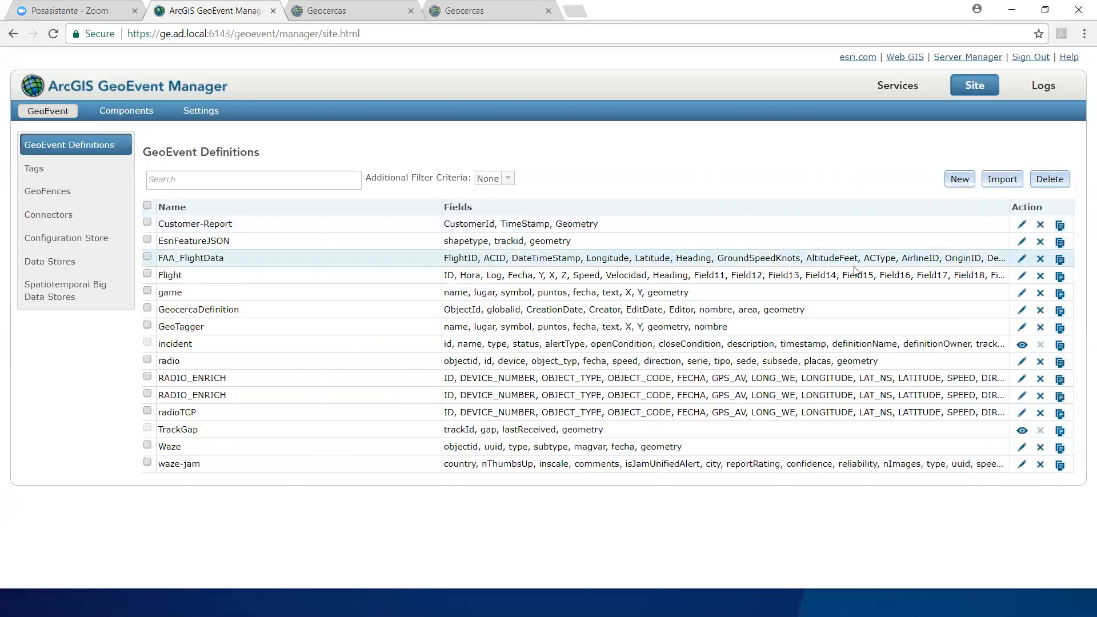
mouse_move(270, 298)
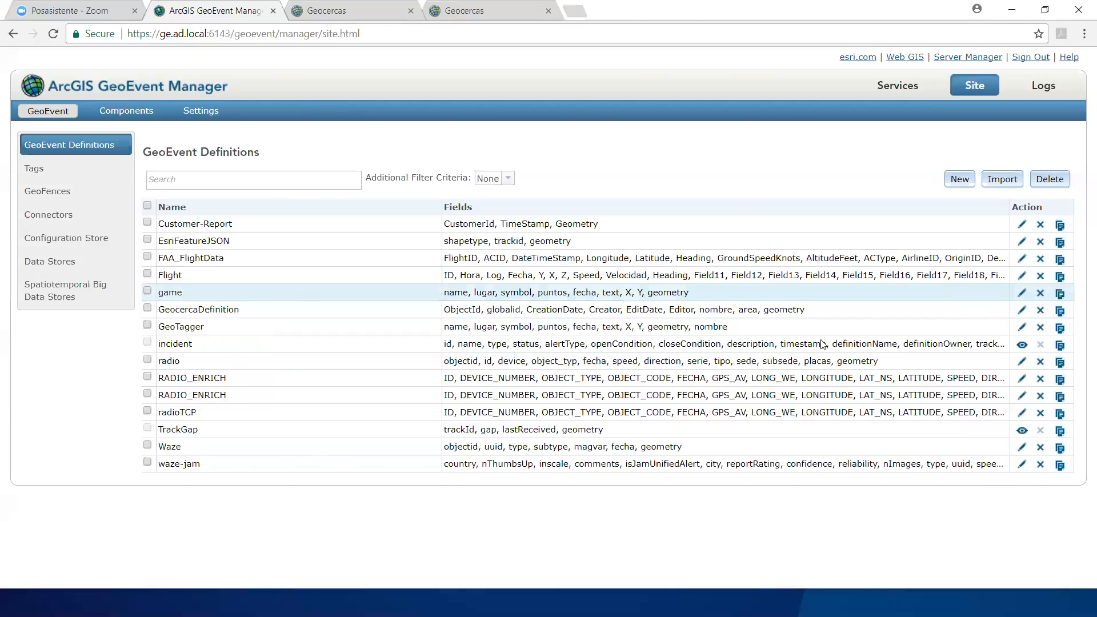
left_click(1022, 293)
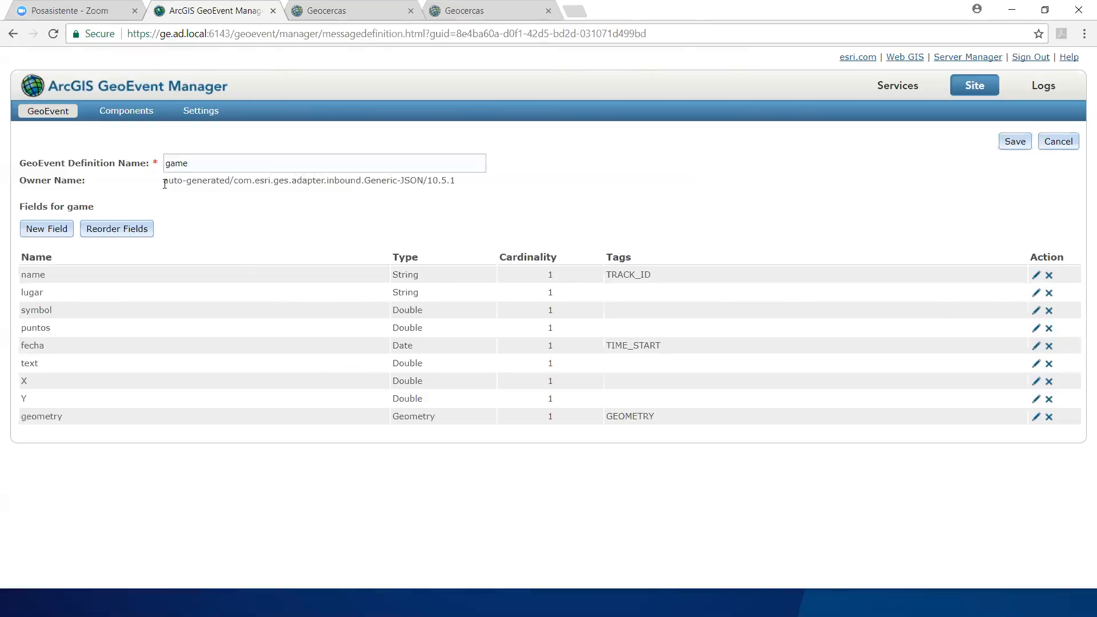
left_click_drag(164, 182, 225, 182)
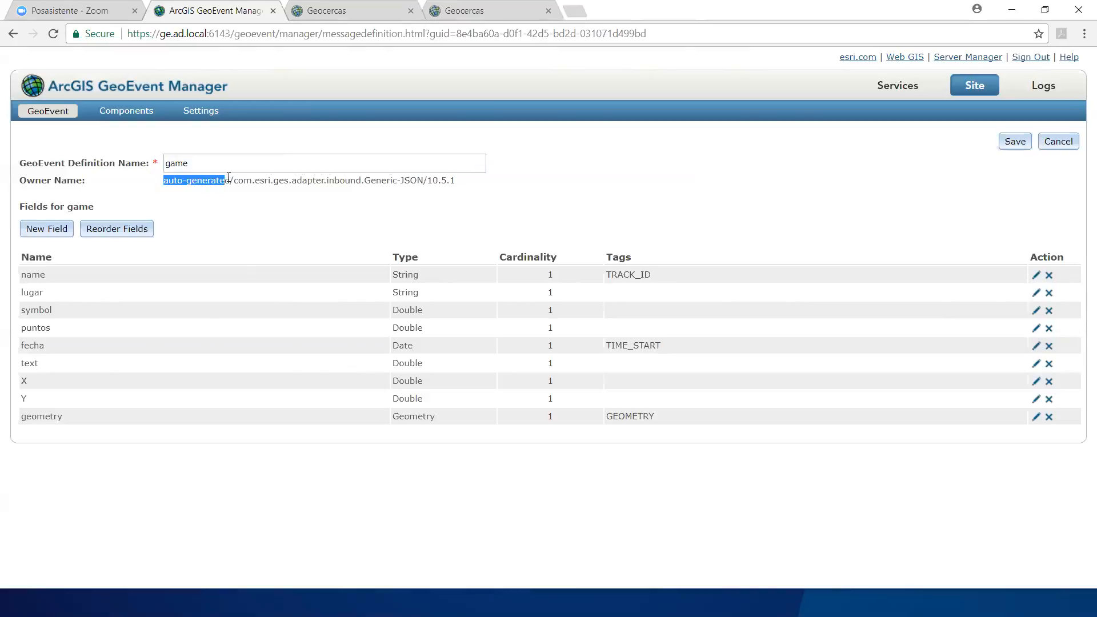
left_click(217, 215)
left_click(1054, 139)
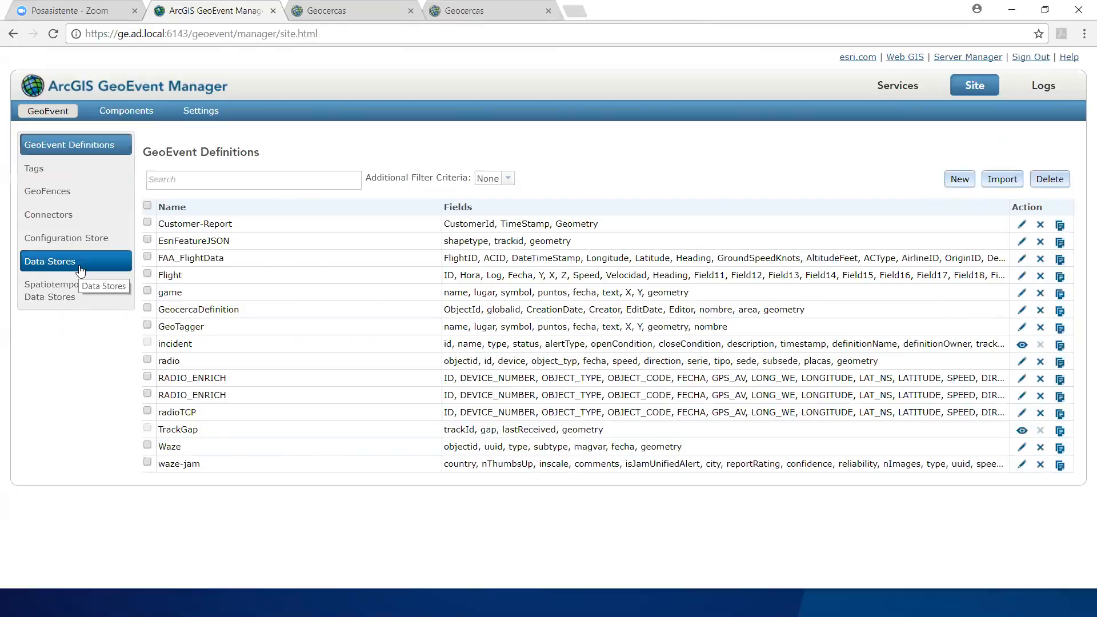
Step: Examine the Geocerca GeoFence synchronization rule's settings and close them
left_click(66, 205)
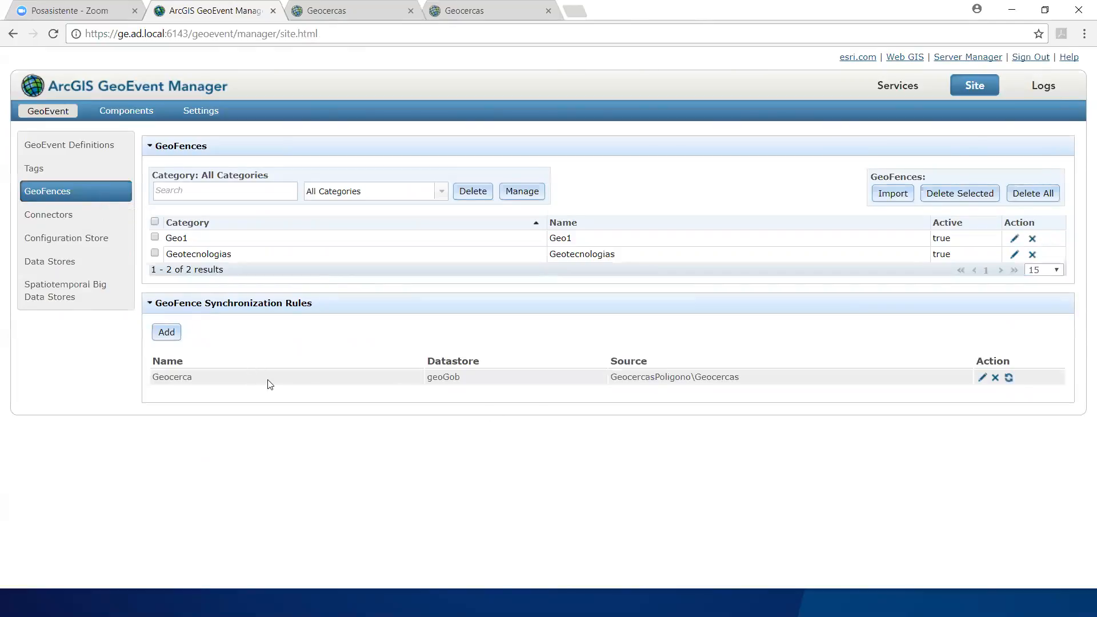
left_click(981, 378)
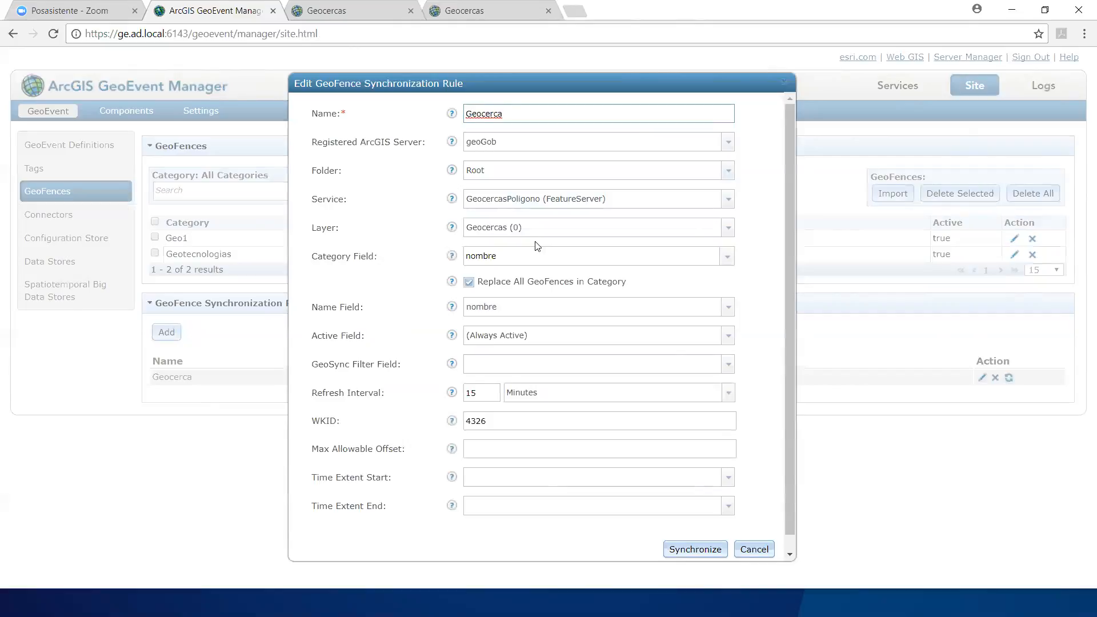
left_click(788, 86)
Step: Open the geocerca service from the monitor and inspect its fs-poll-in input and buffer processor properties
left_click(883, 89)
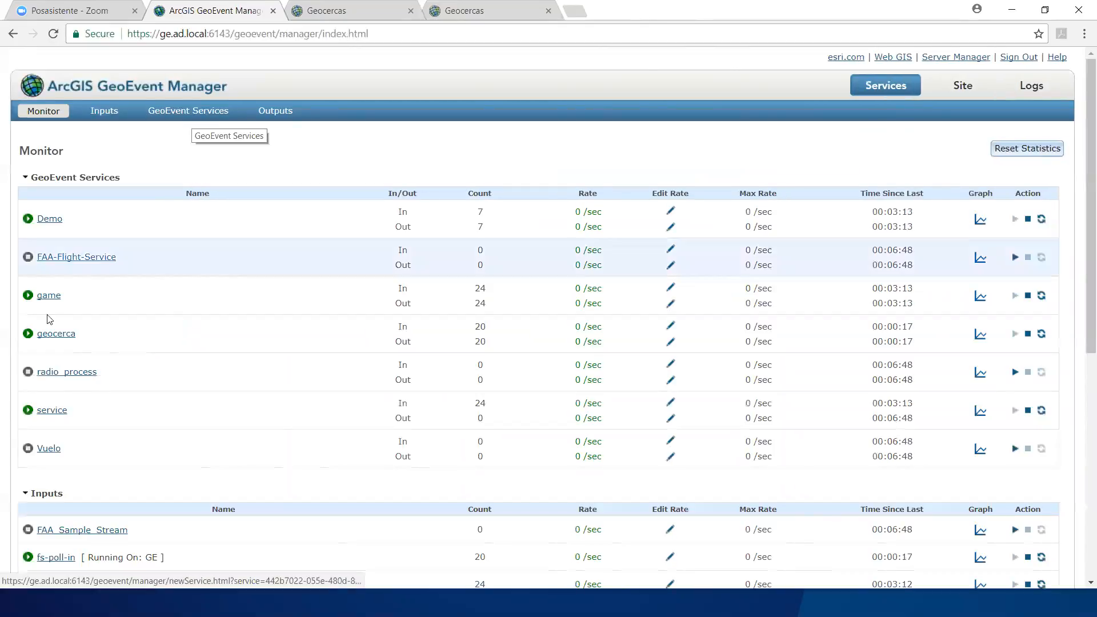
left_click(59, 336)
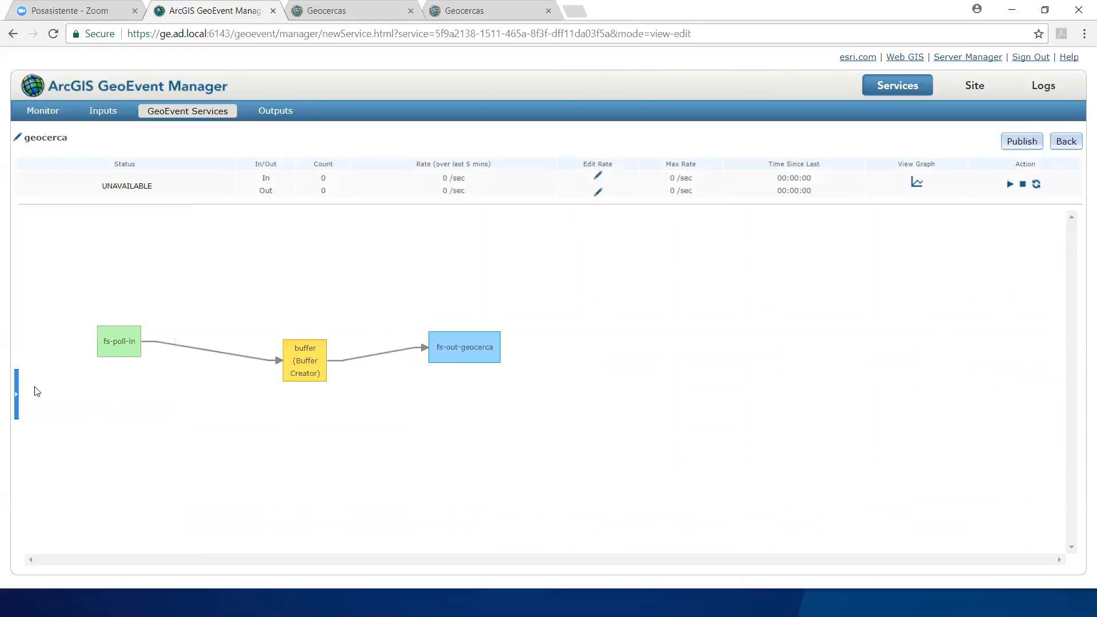
left_click(284, 349)
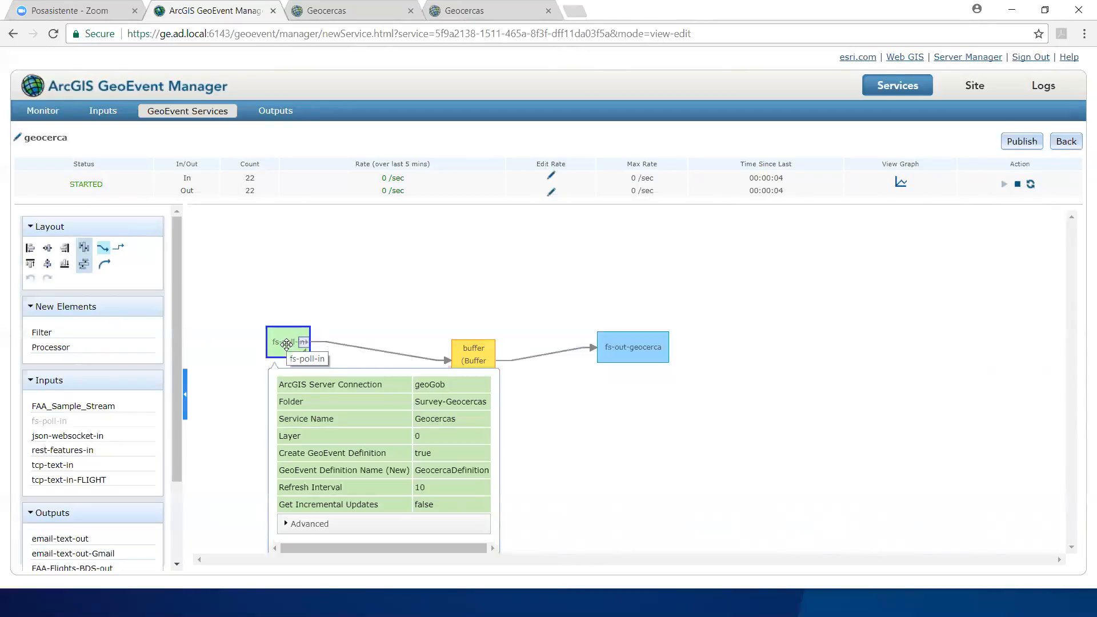
double_click(462, 357)
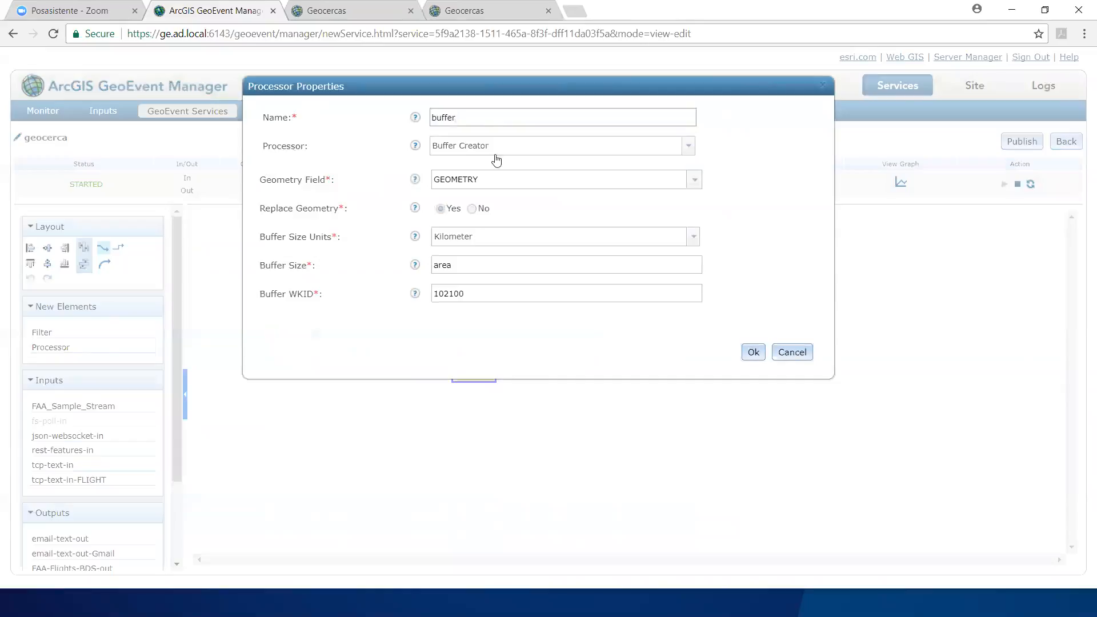
Step: Review the buffer processor's available processor types, buffer size units and size field, and leave its properties without changes
left_click(688, 148)
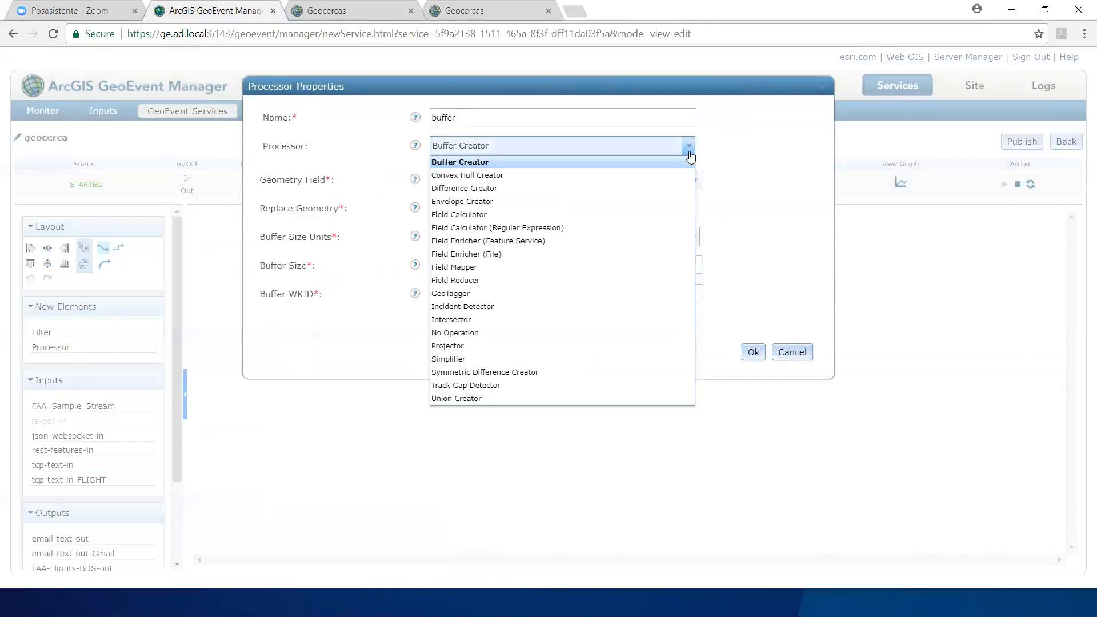
left_click(689, 150)
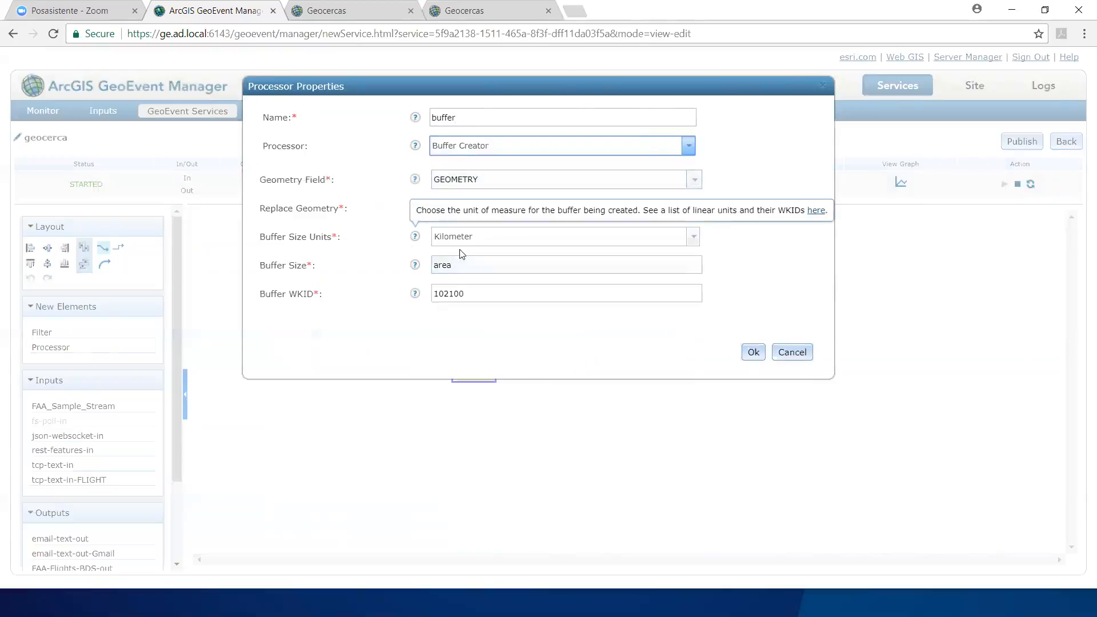
left_click(693, 237)
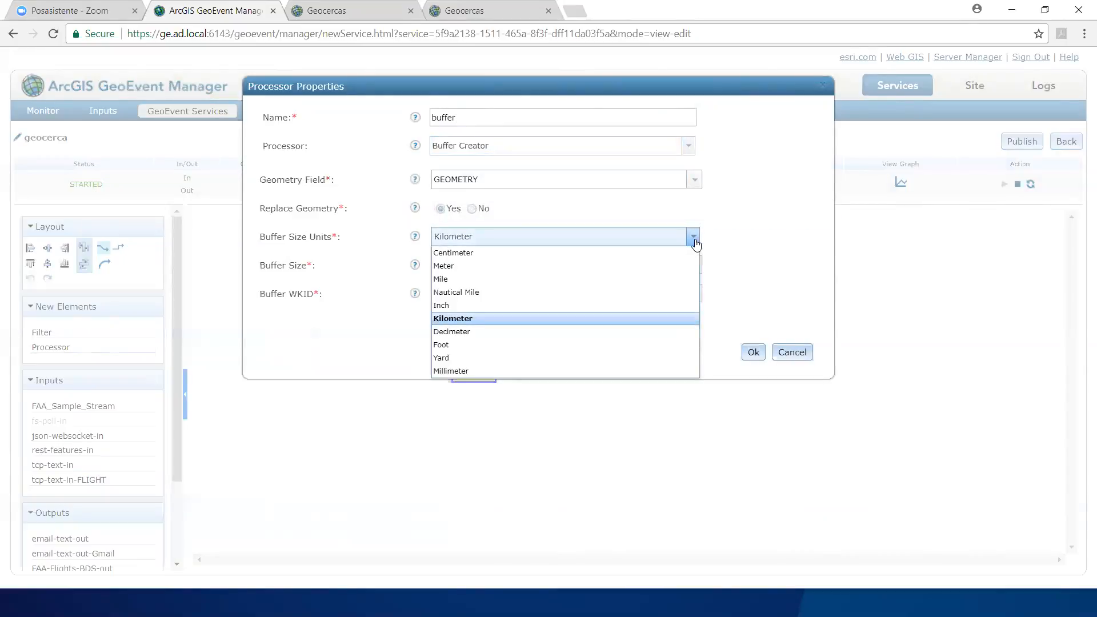
left_click(693, 237)
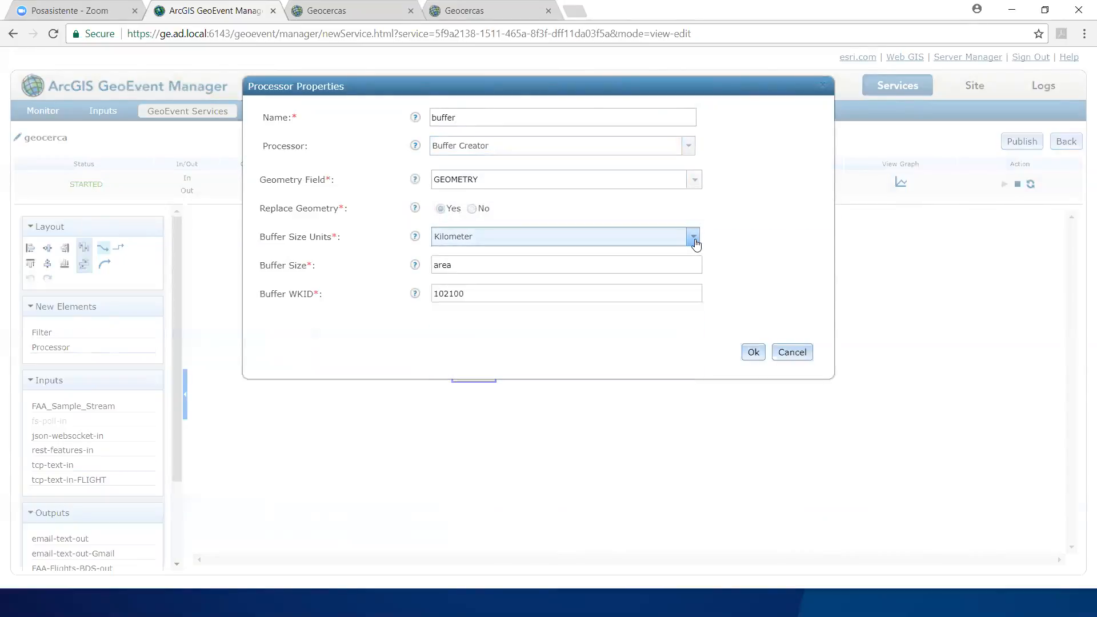
double_click(442, 264)
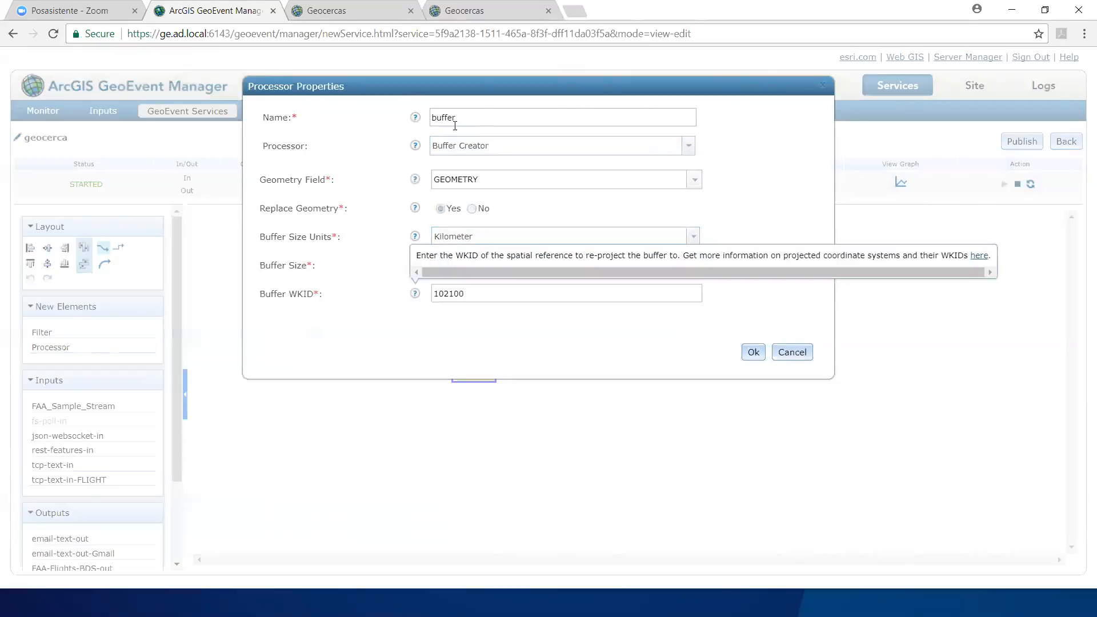
left_click_drag(471, 88, 557, 101)
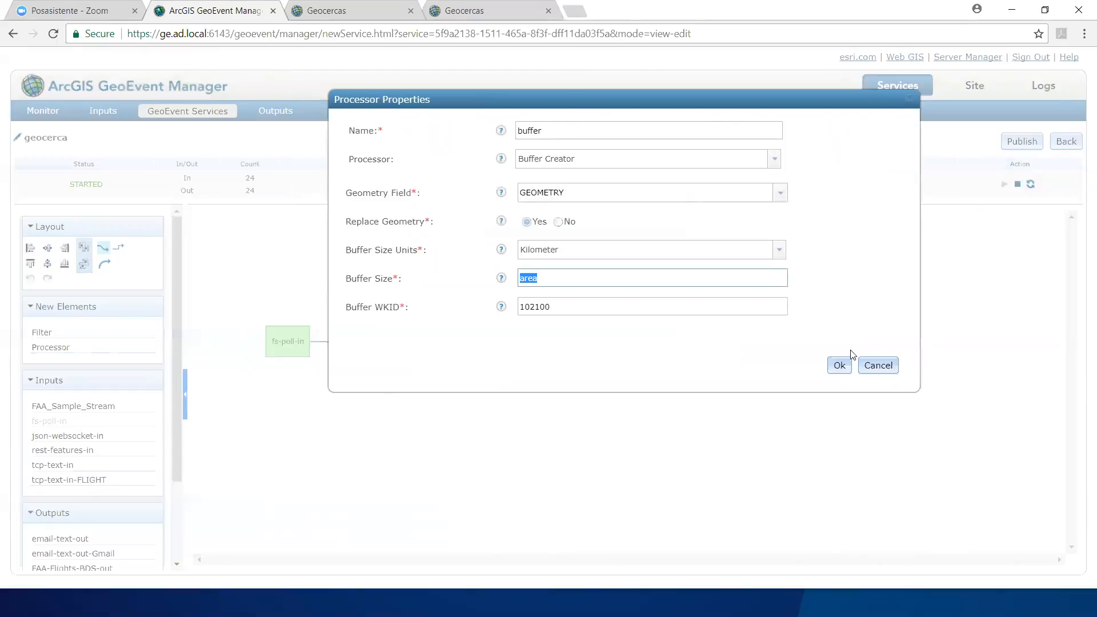
left_click(878, 365)
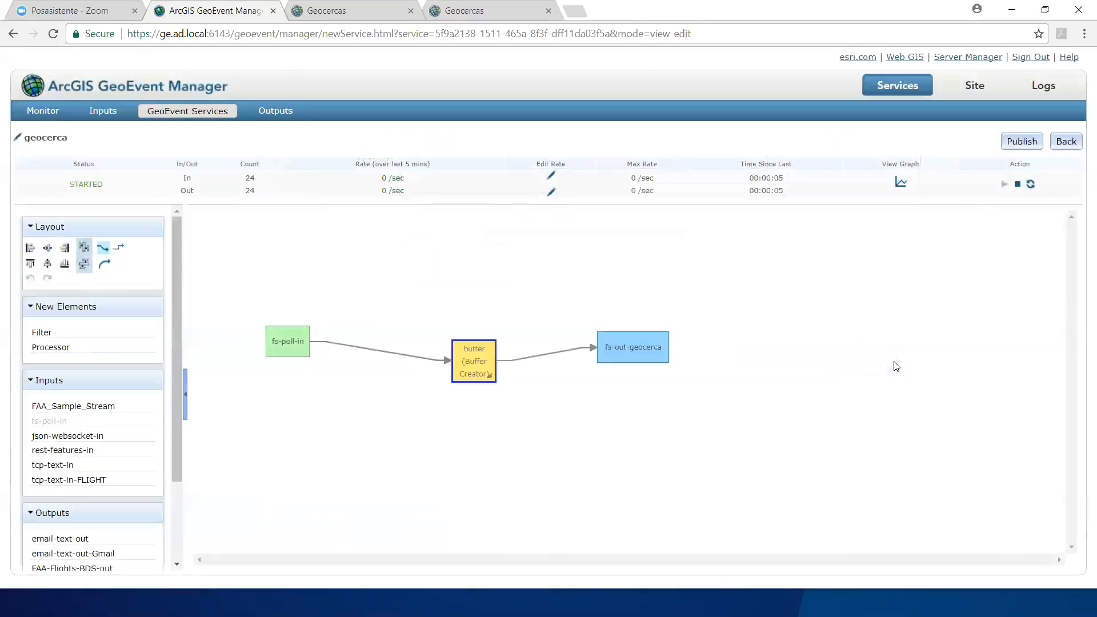
Step: Inspect the fs-out-geocerca output's properties, including its advanced settings
left_click(639, 344)
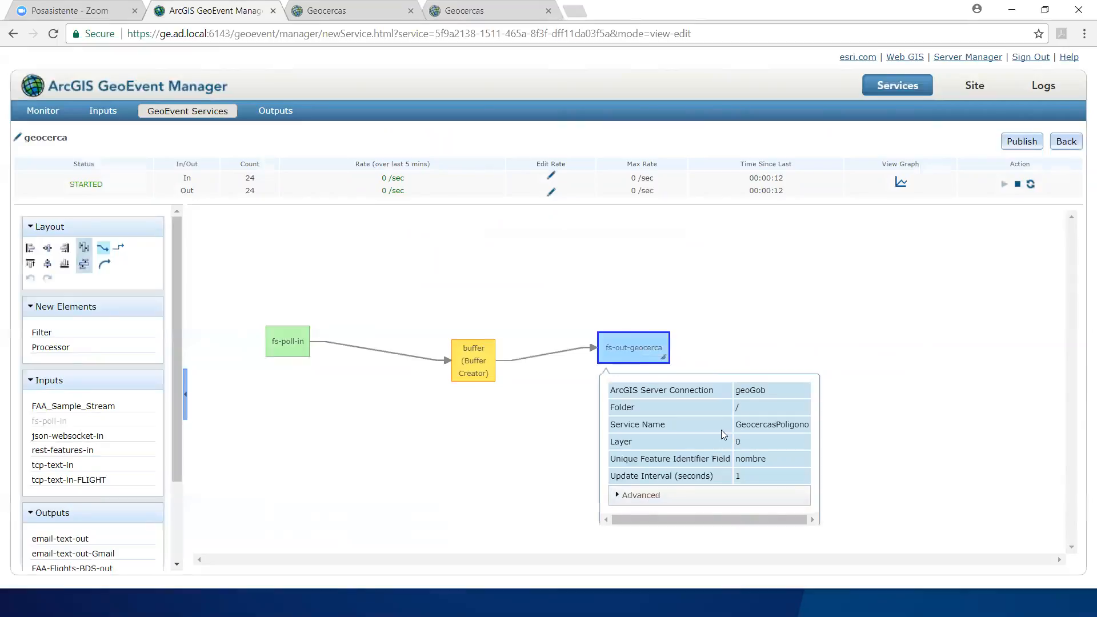
left_click(617, 495)
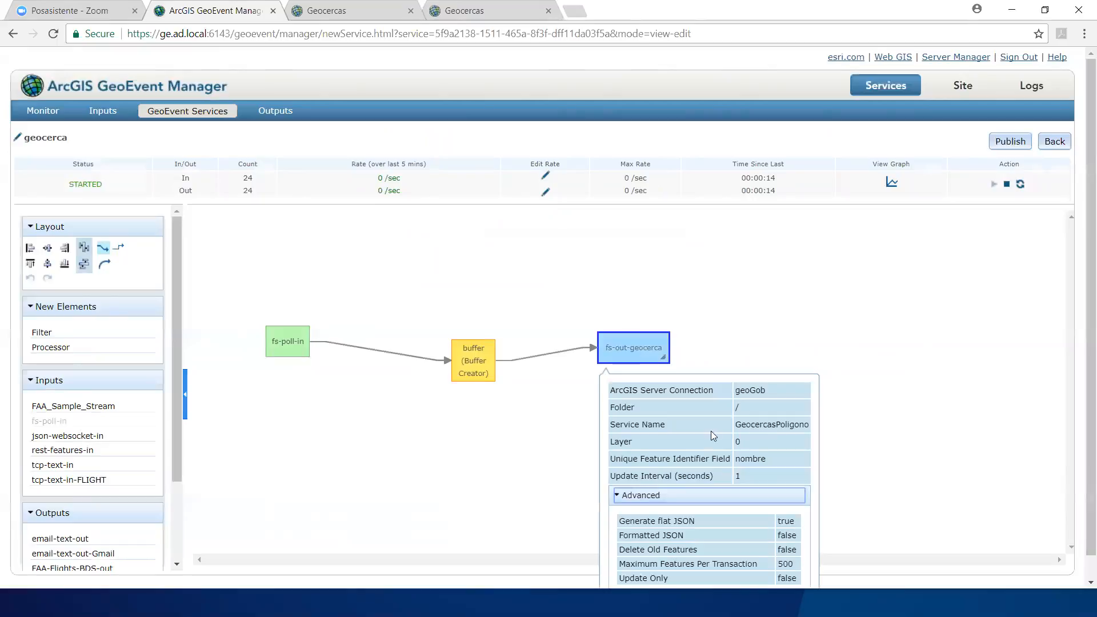
left_click(627, 497)
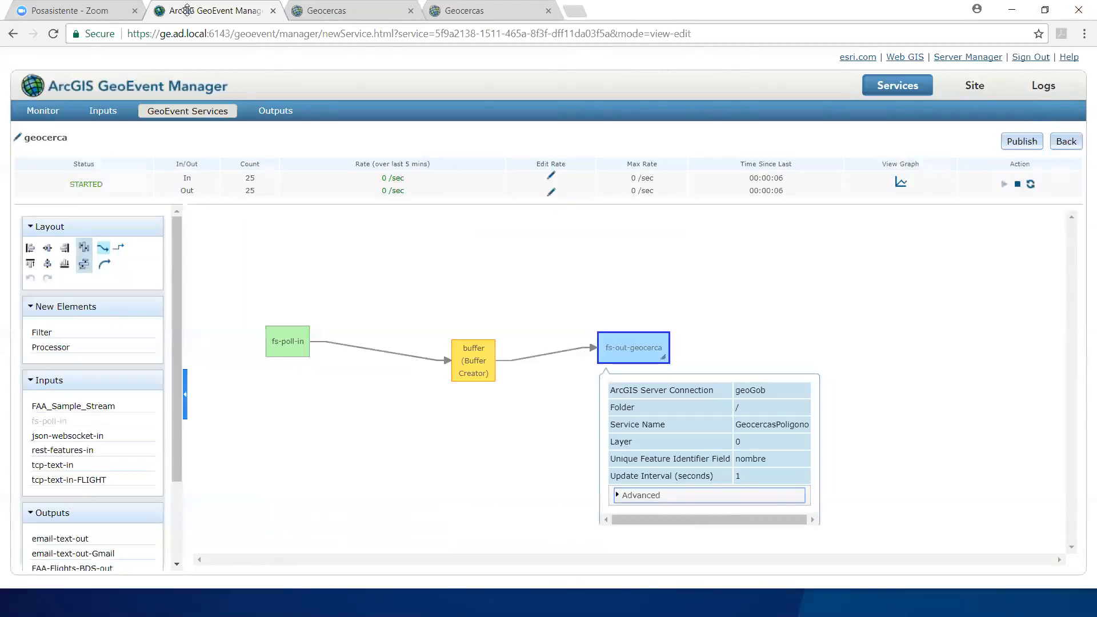
Step: Switch to the Geocercas web map and turn on the GeocercasPoligono layer over the Guatemala area
left_click(486, 10)
left_click(343, 10)
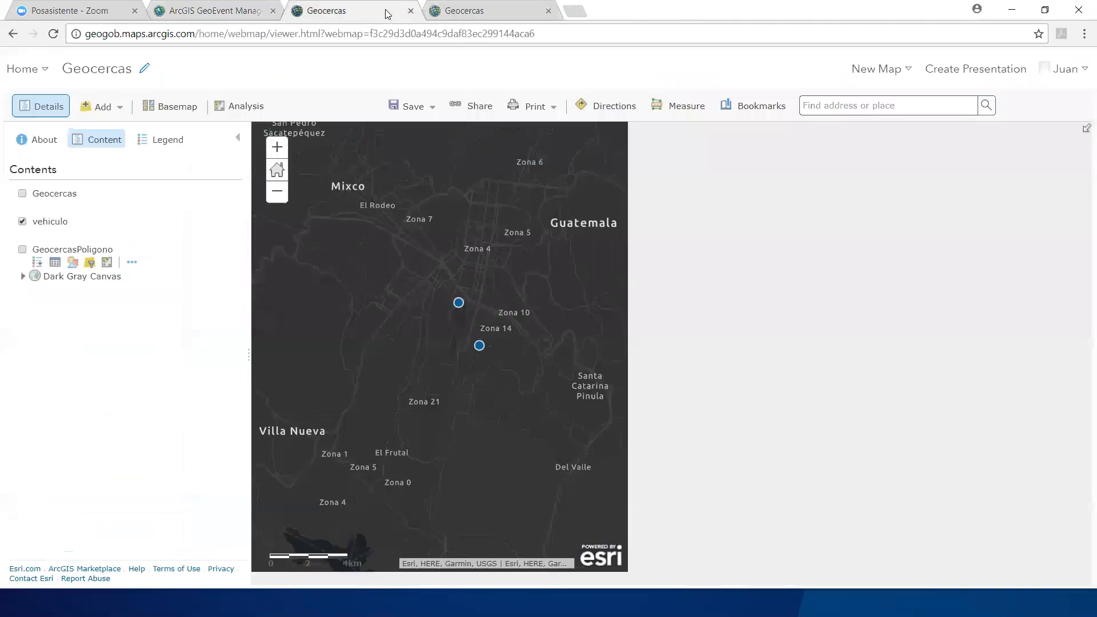
left_click_drag(540, 281, 617, 289)
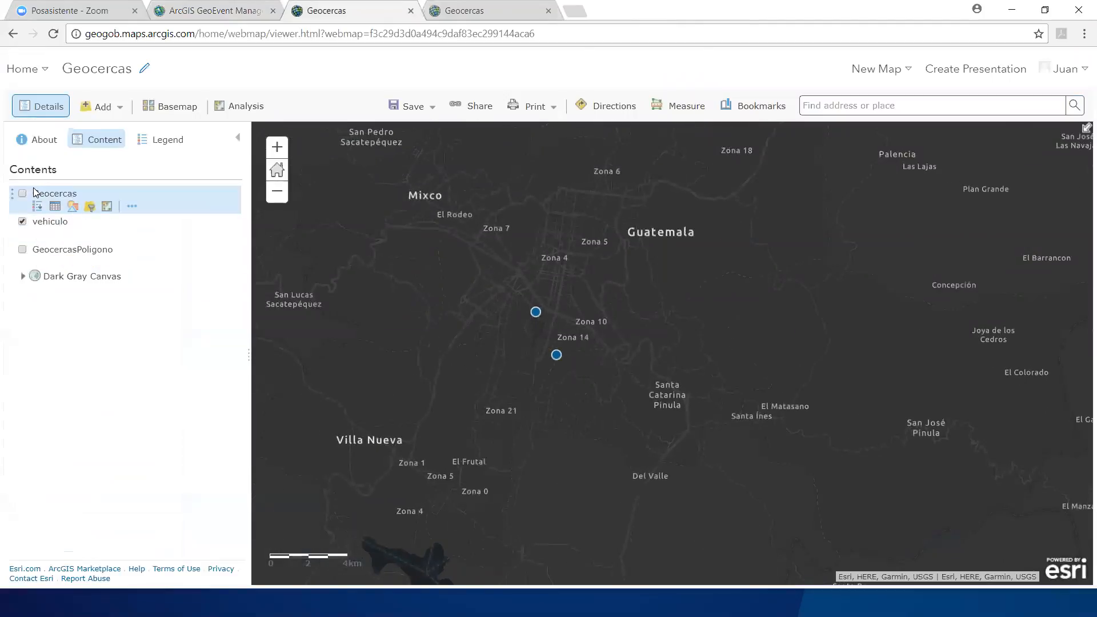
left_click(22, 249)
left_click_drag(459, 323, 523, 409)
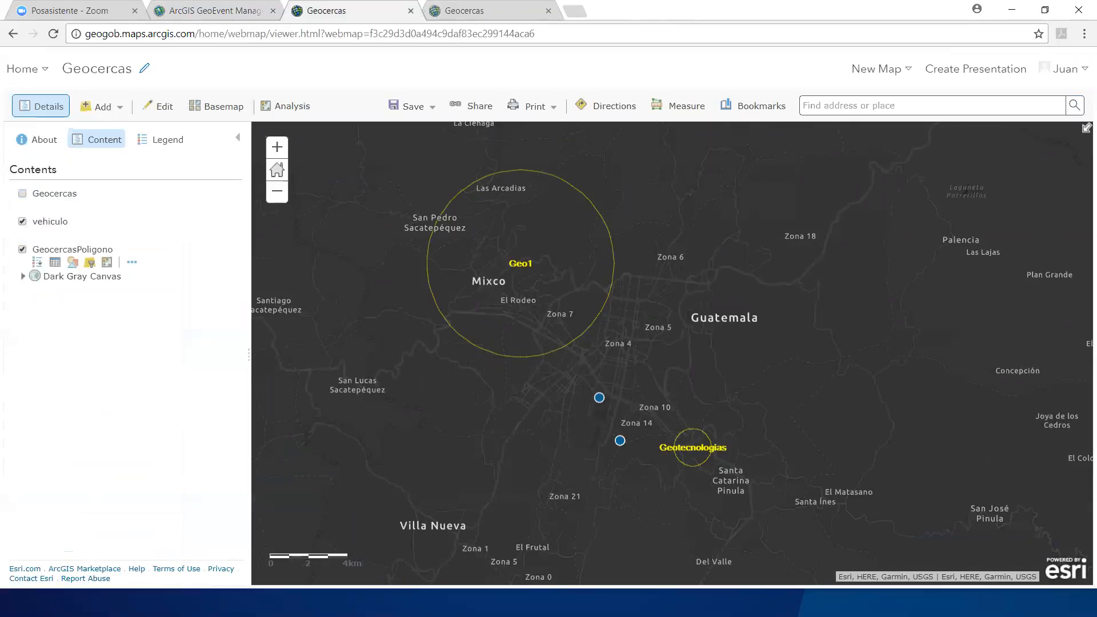
key("alt+Tab")
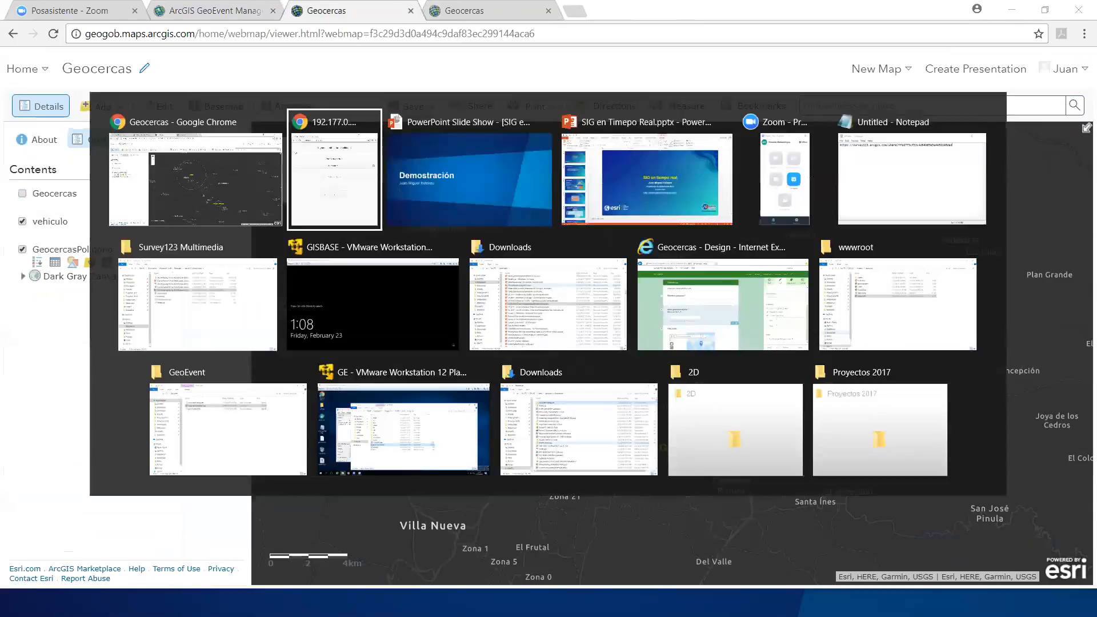
left_click(794, 180)
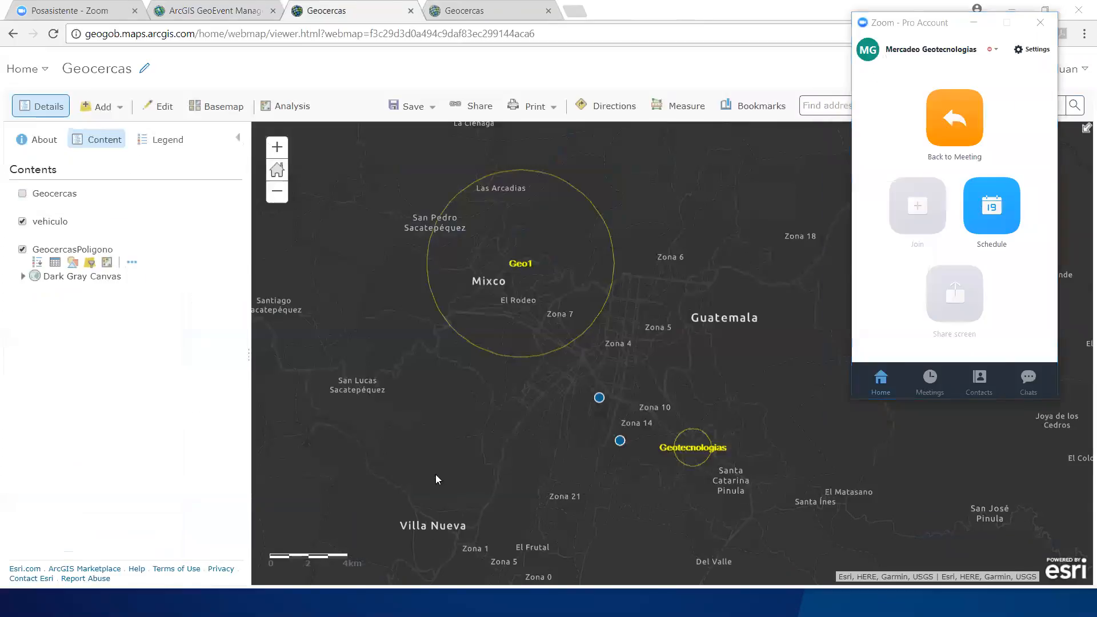
key("alt+Tab")
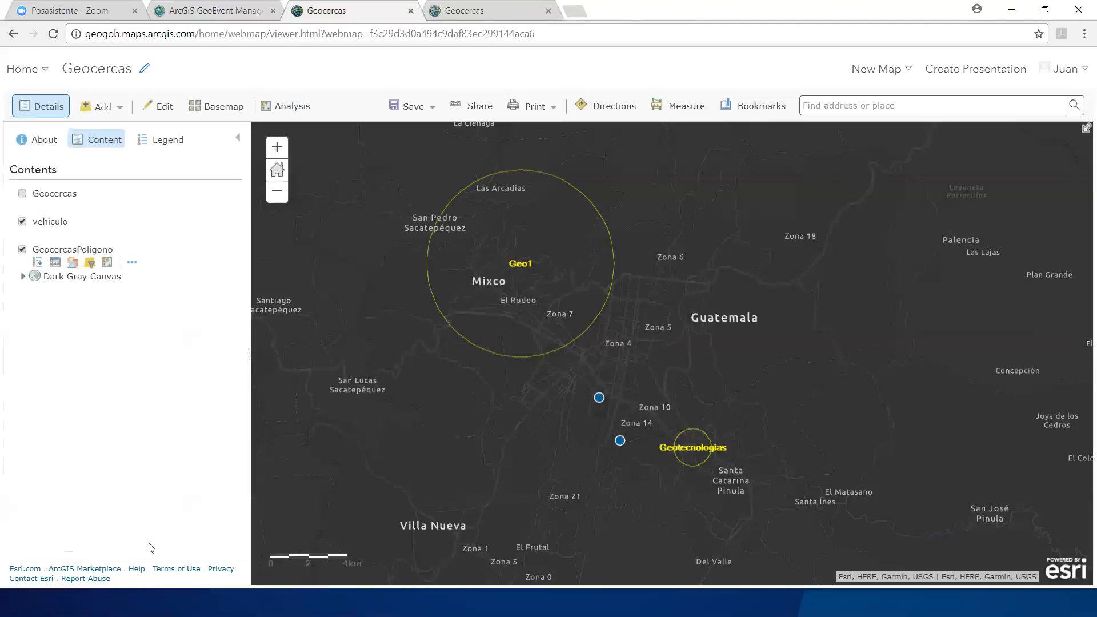
key("alt+Tab")
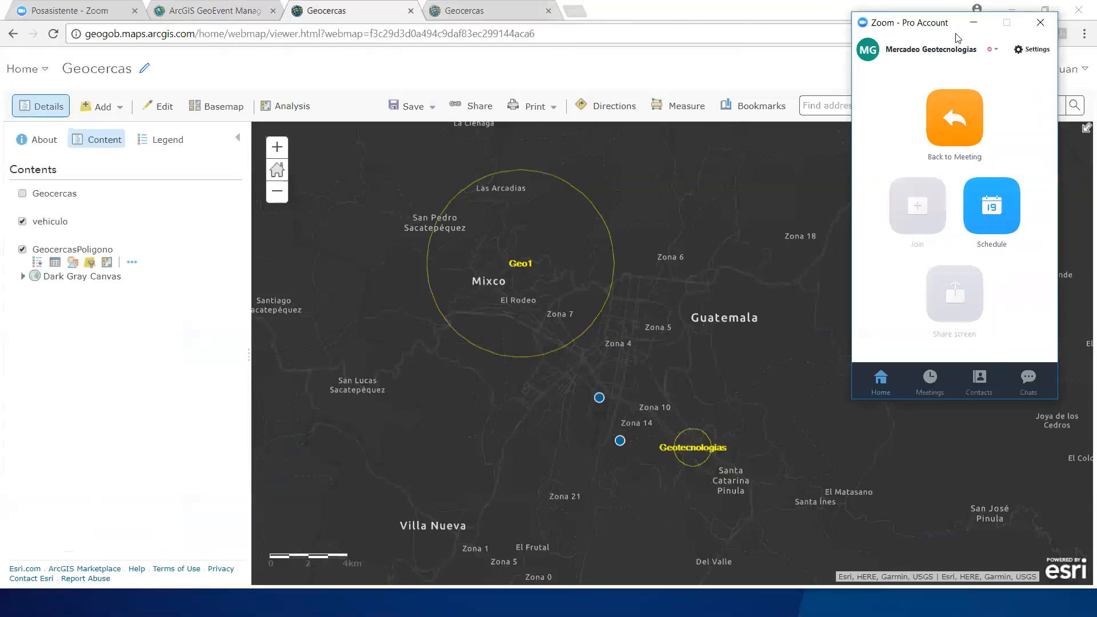
left_click(973, 22)
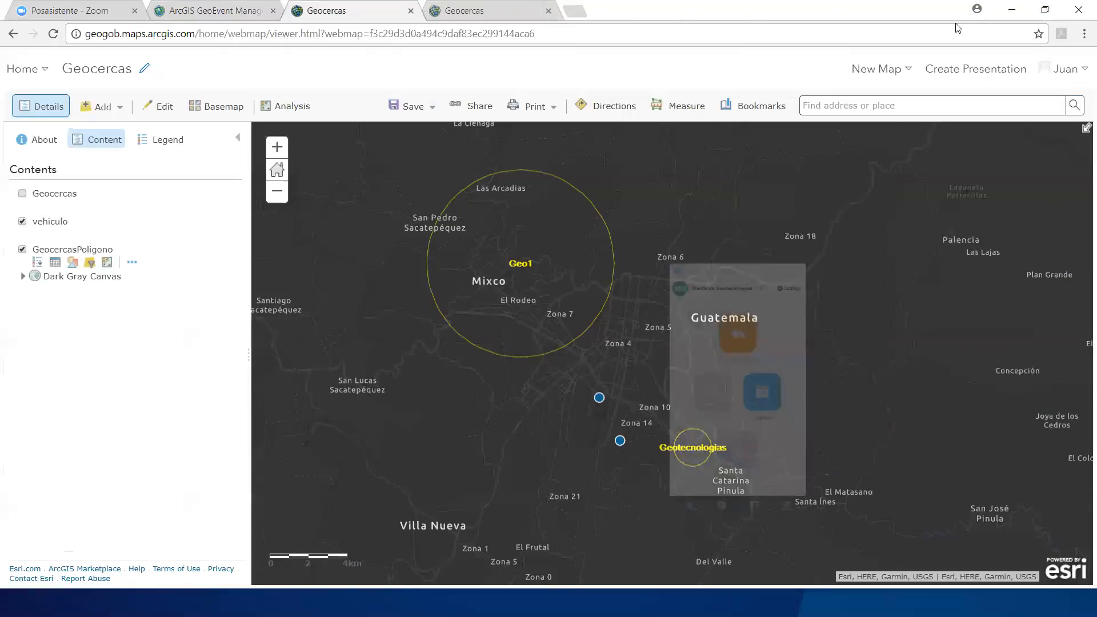
Step: Open survey123.arcgis.com in a new browser tab and review the questions in the Geocercas survey's design
left_click(576, 12)
type("survey123.arcgis.com")
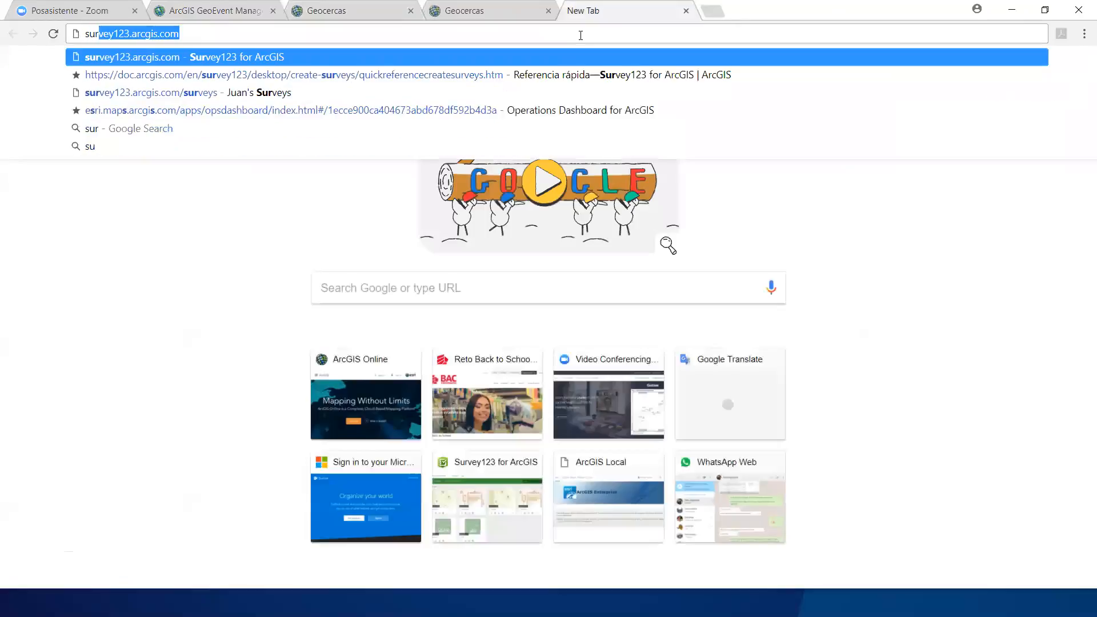
key("Return")
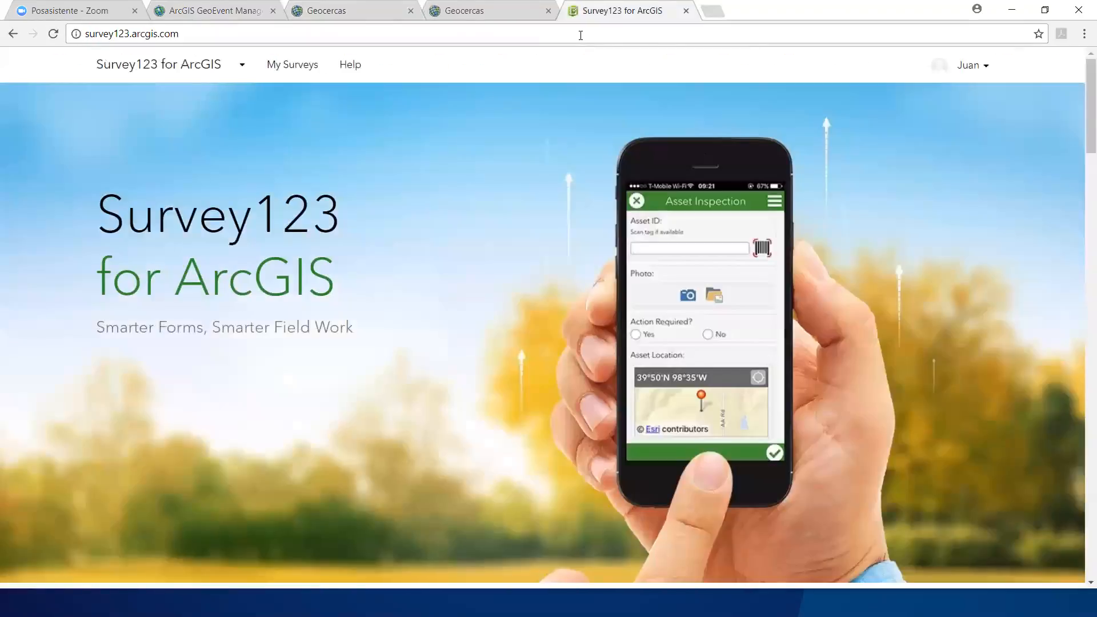
left_click(280, 64)
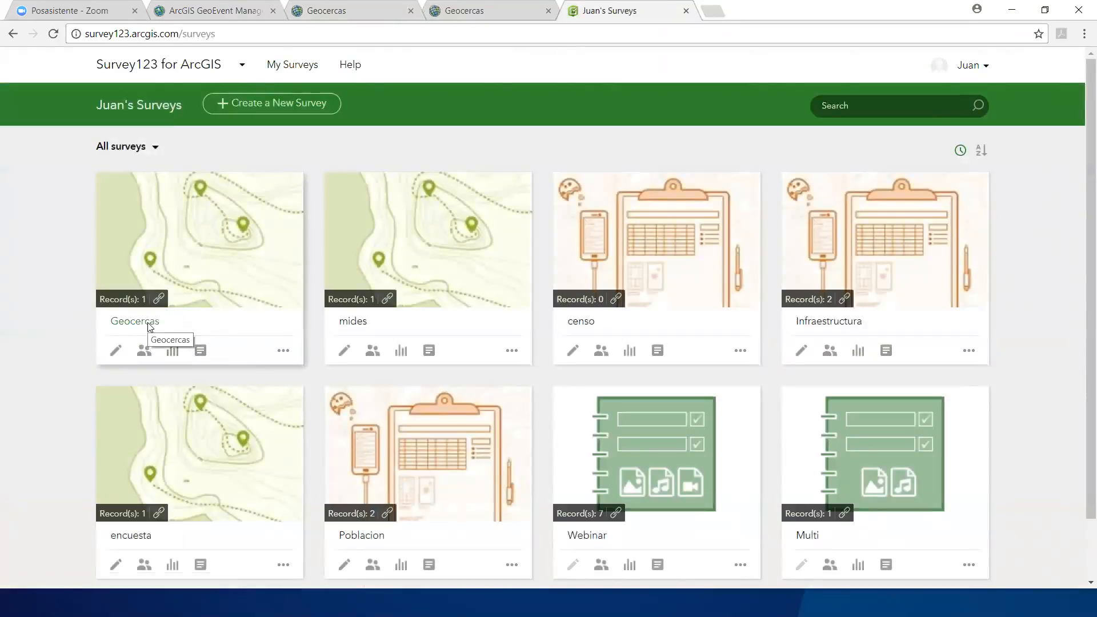
left_click(117, 350)
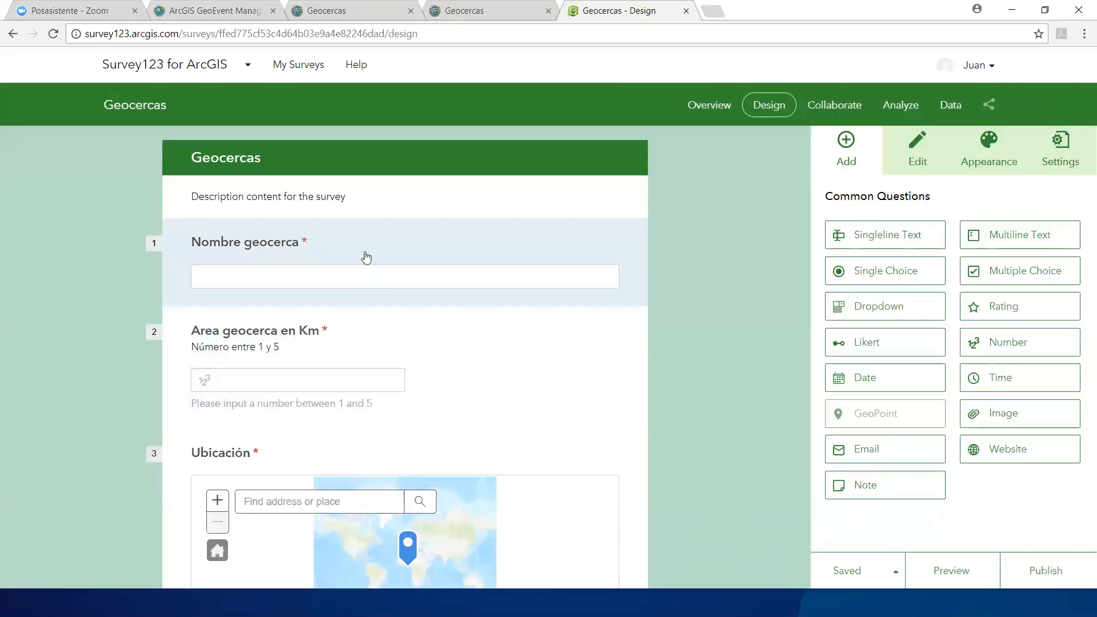
scroll(309, 350, "down", 3)
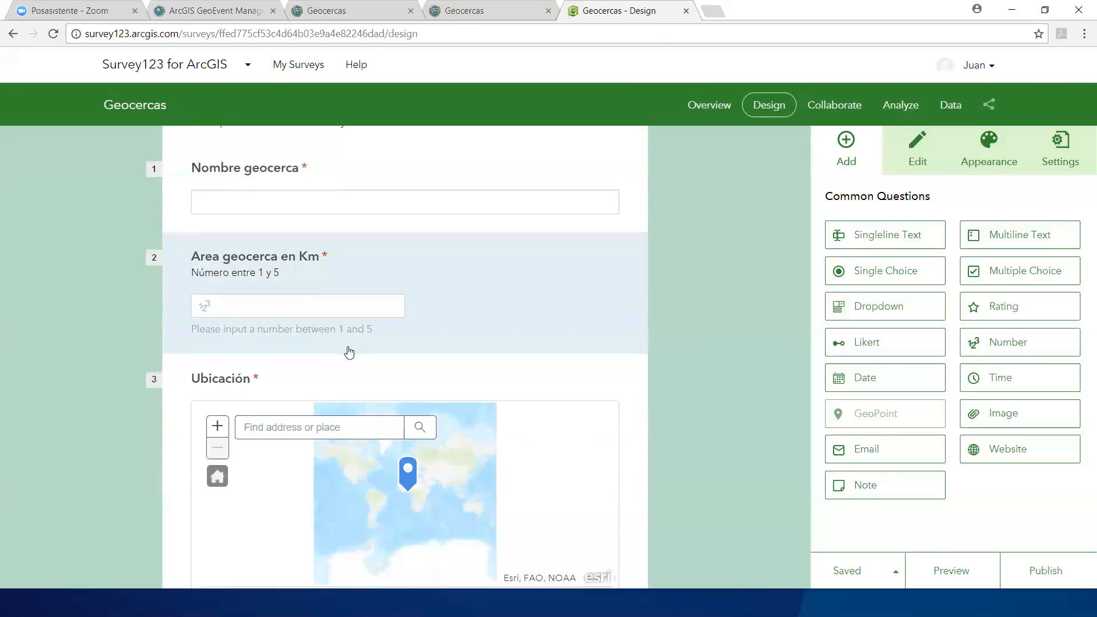
scroll(712, 309, "up", 3)
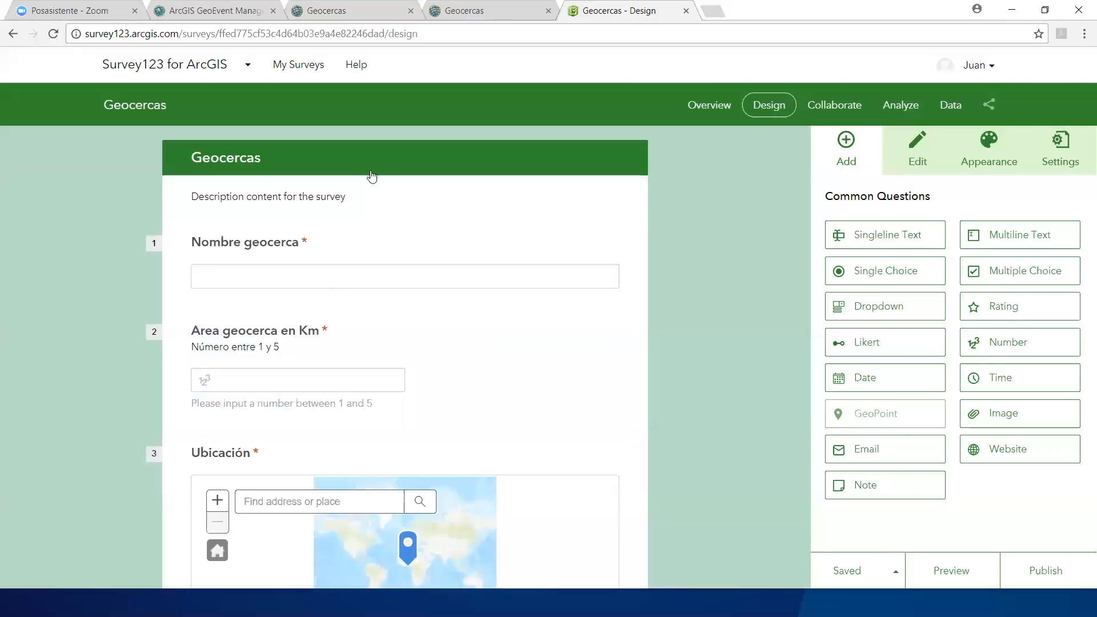
Step: Copy the Geocercas survey's link from its collaboration settings and open the survey form in a new browser tab
left_click(842, 110)
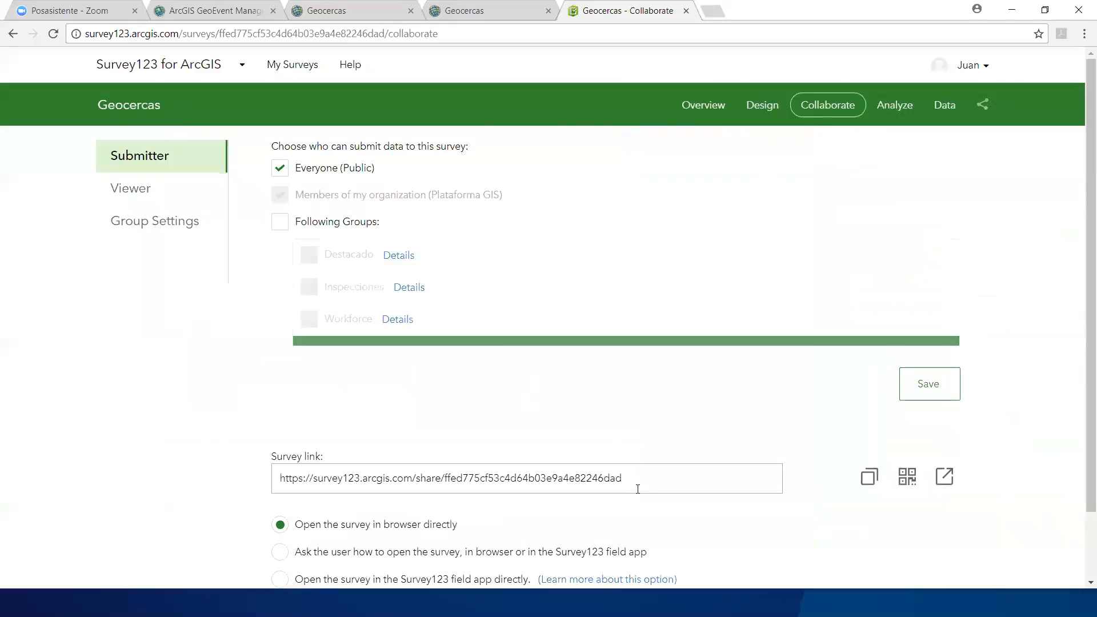
left_click(638, 482)
key("ctrl+c")
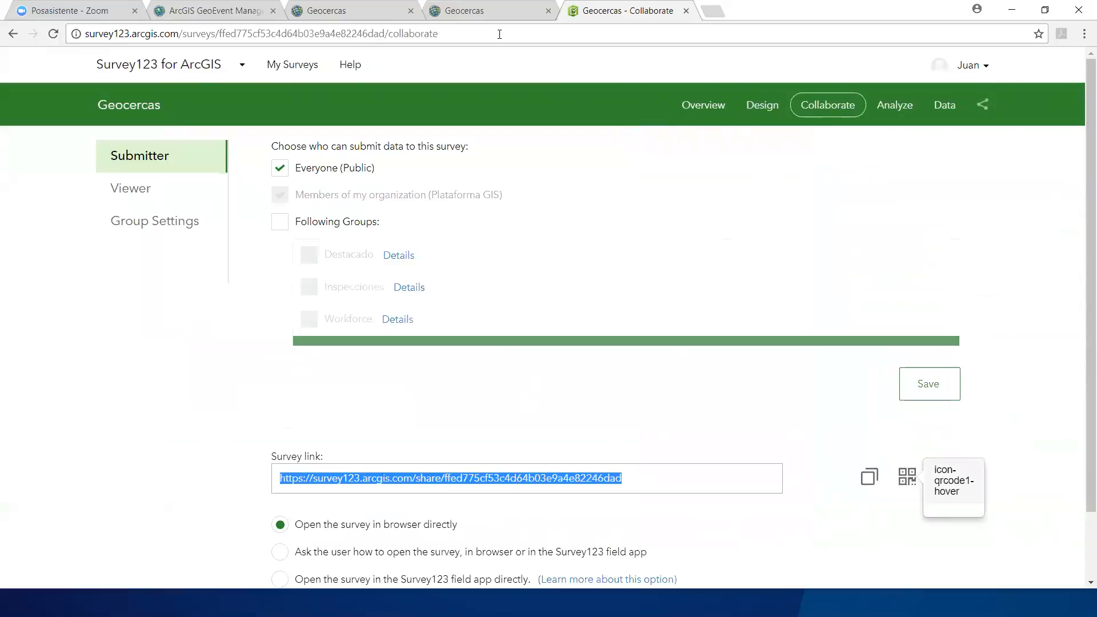
key("ctrl+t")
key("ctrl+v")
key("Return")
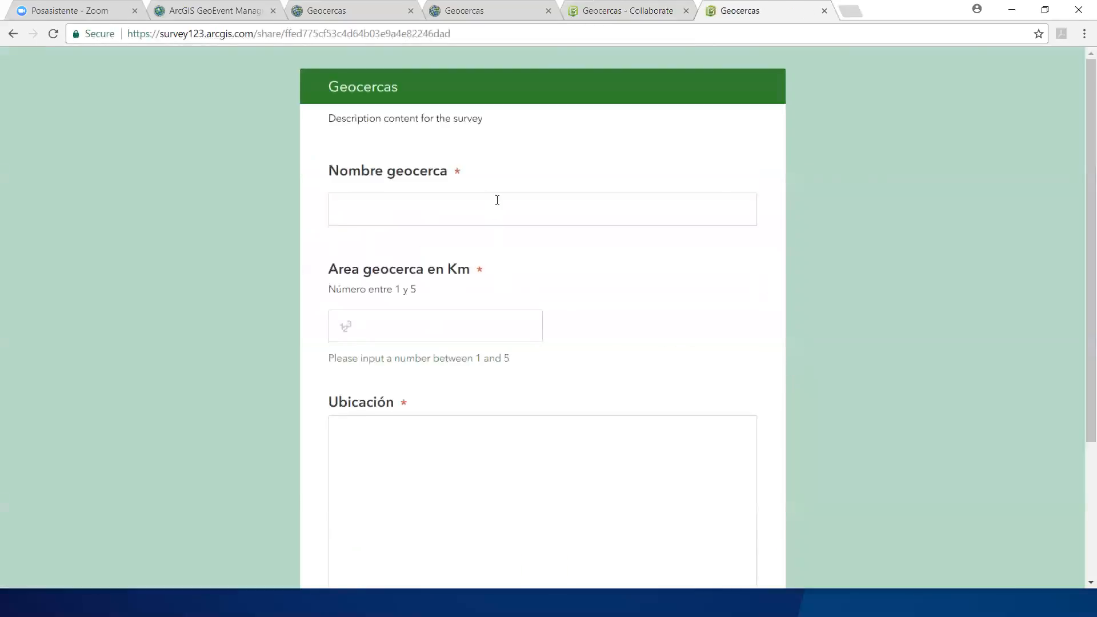
Step: Enter Webinar as the geofence name and 3 as its area in kilometres
left_click(496, 210)
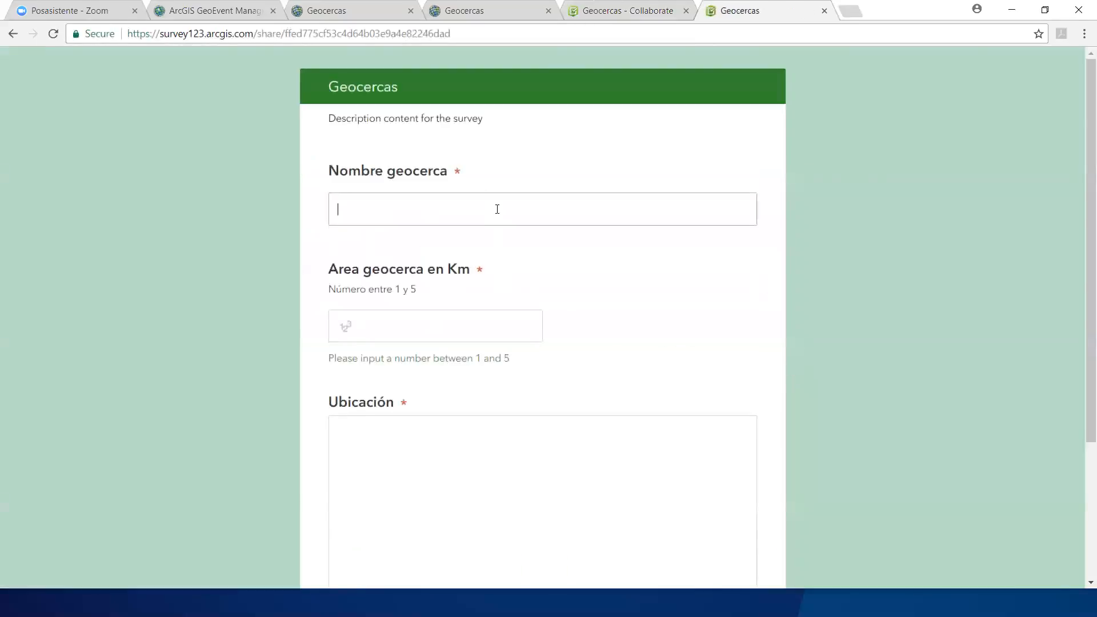
type("Webinar")
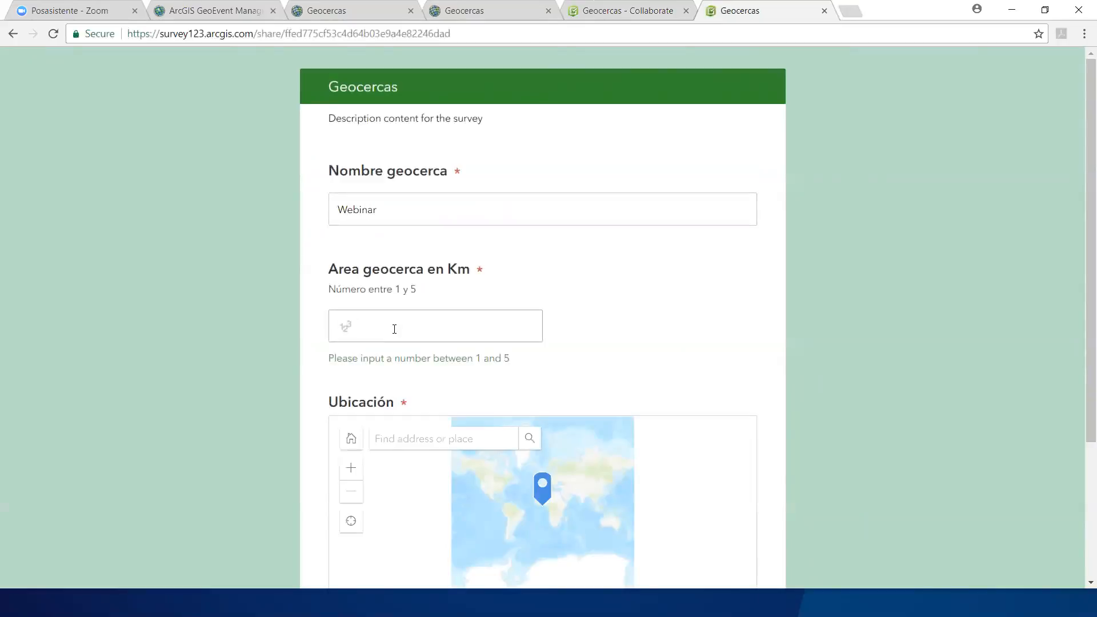
type("3")
Step: Search for Guatemala, place the location marker beside Guatemala City at about latitude 14.599, longitude -90.496, and submit the survey
left_click(447, 440)
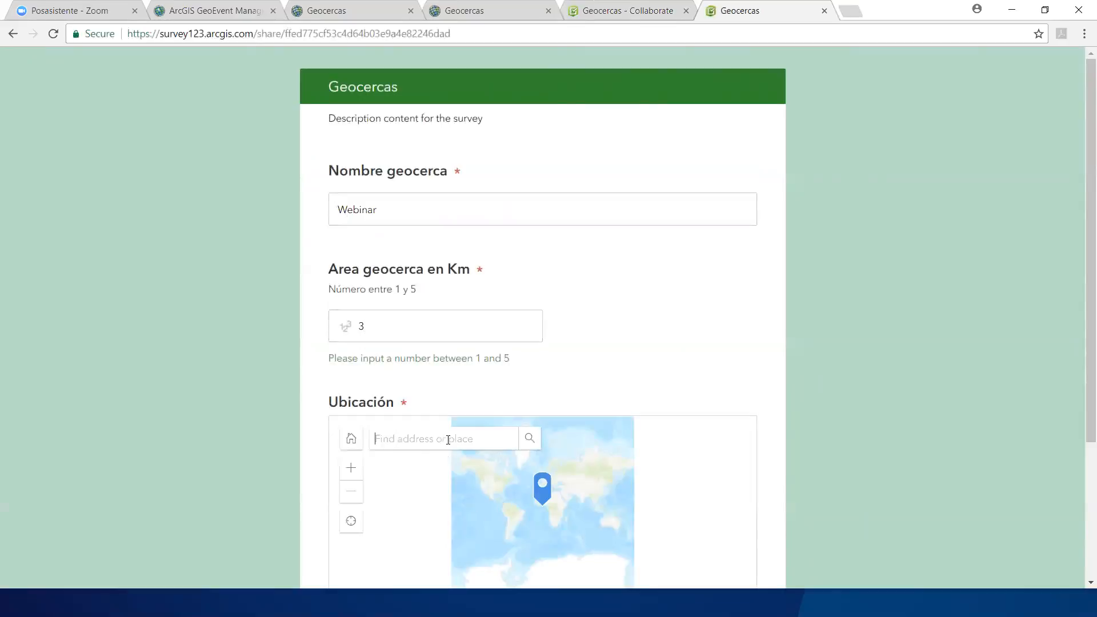
type("Guatemala")
key("Return")
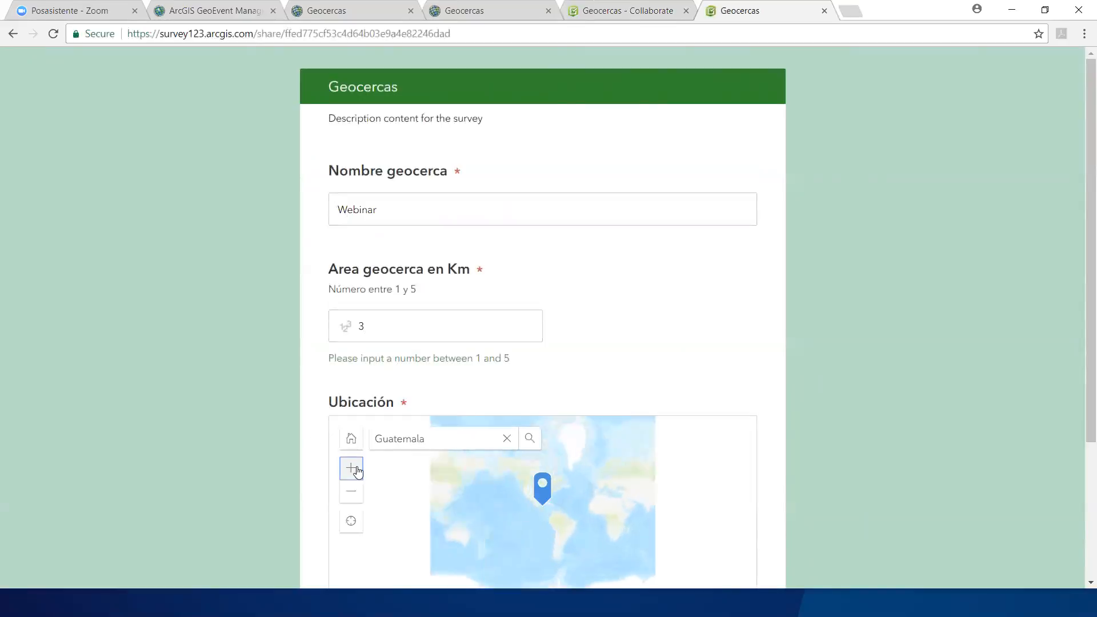
left_click(351, 468)
left_click(351, 468)
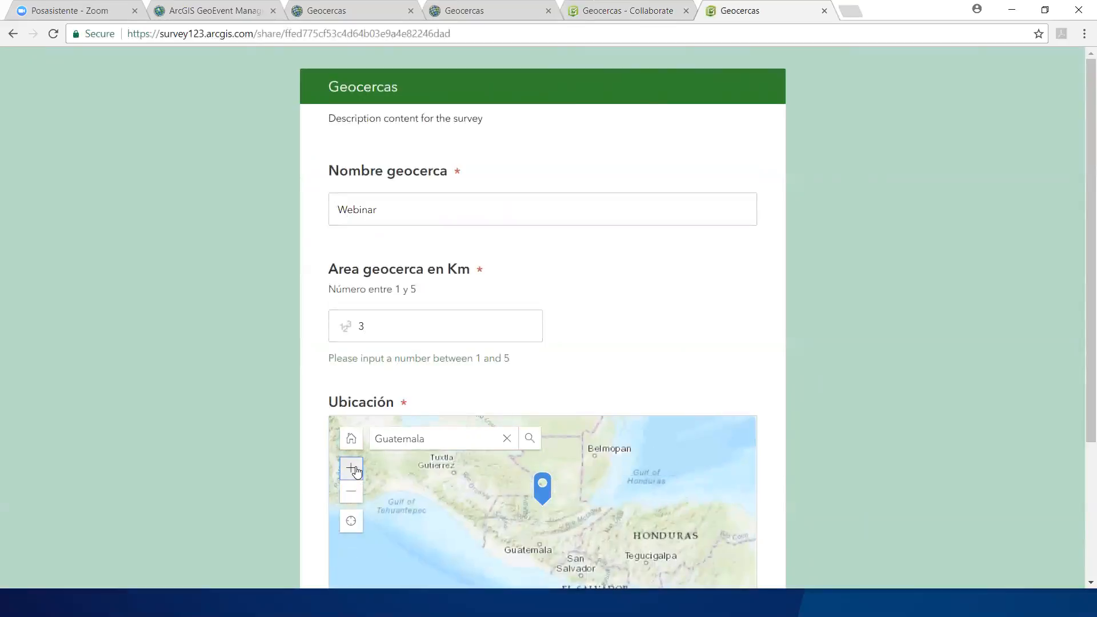
left_click(351, 469)
scroll(934, 425, "down", 3)
left_click_drag(583, 410, 599, 367)
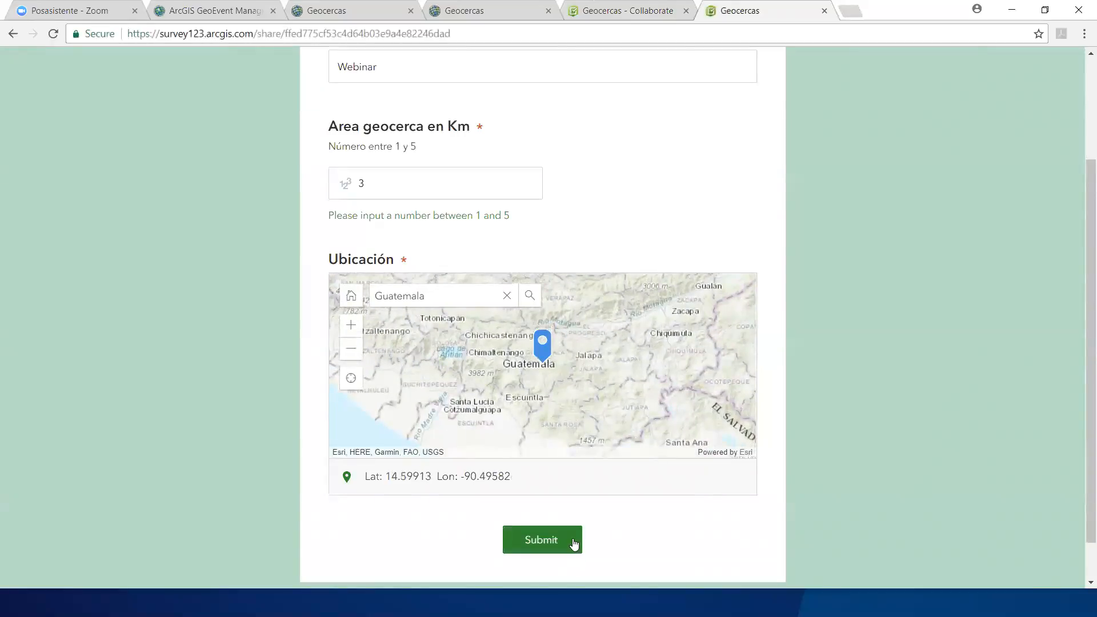
left_click(572, 540)
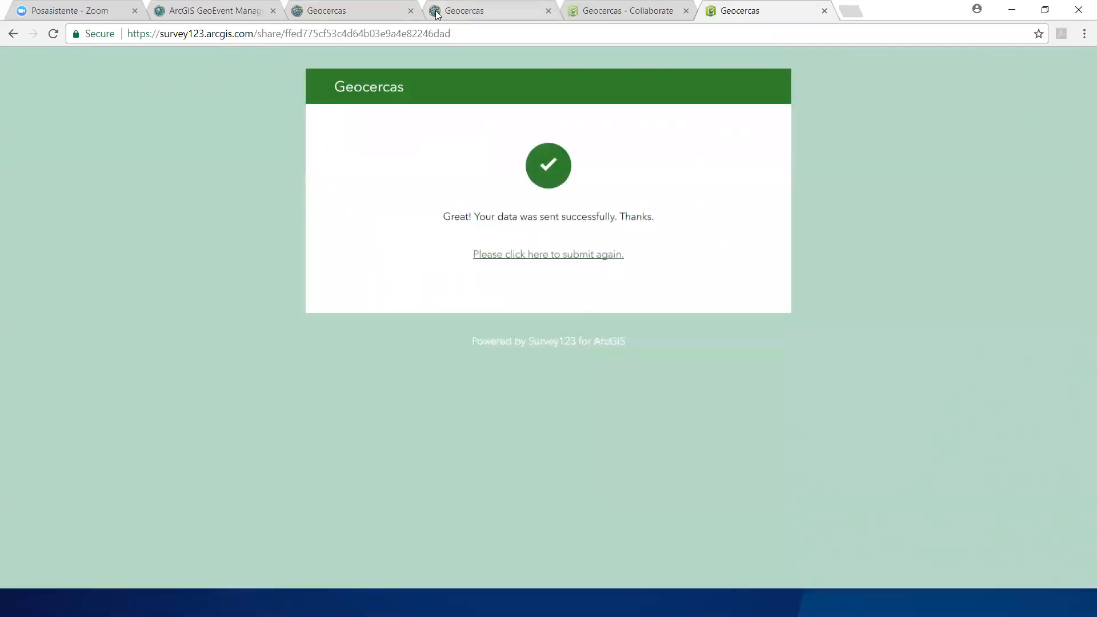
Step: Return to the Geocercas web map and turn on its Geocercas layer
left_click(232, 16)
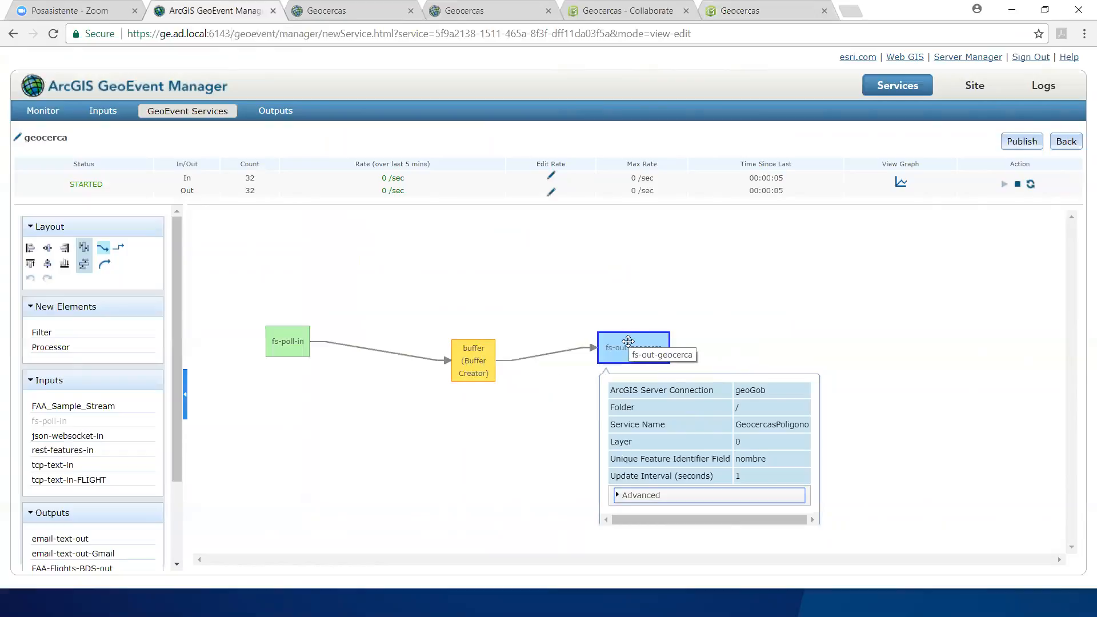
left_click(349, 11)
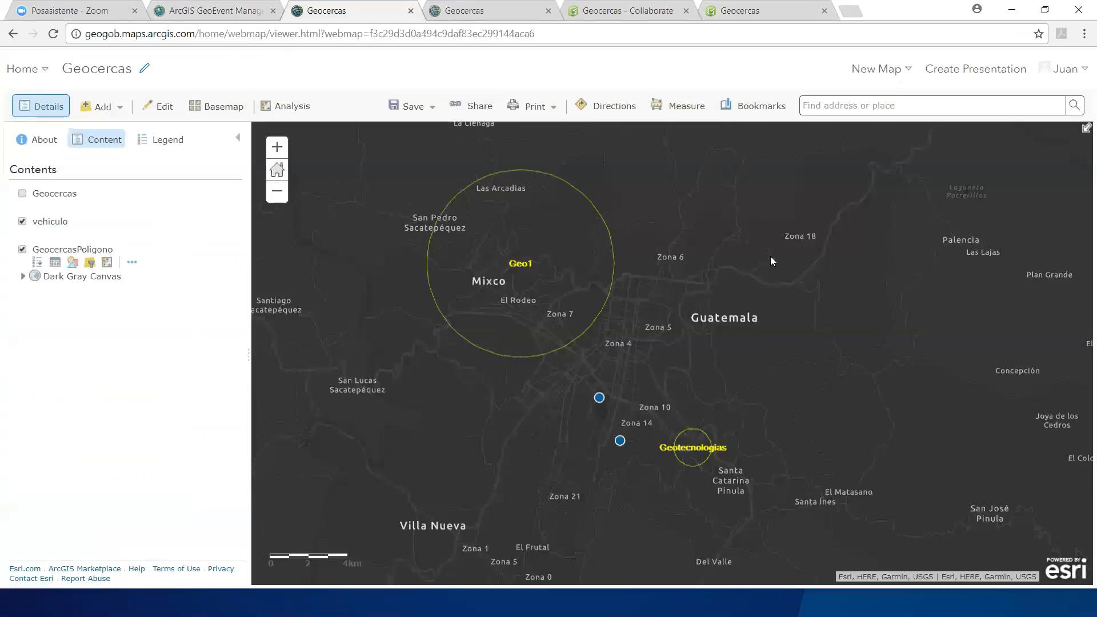
scroll(656, 294, "down", 1)
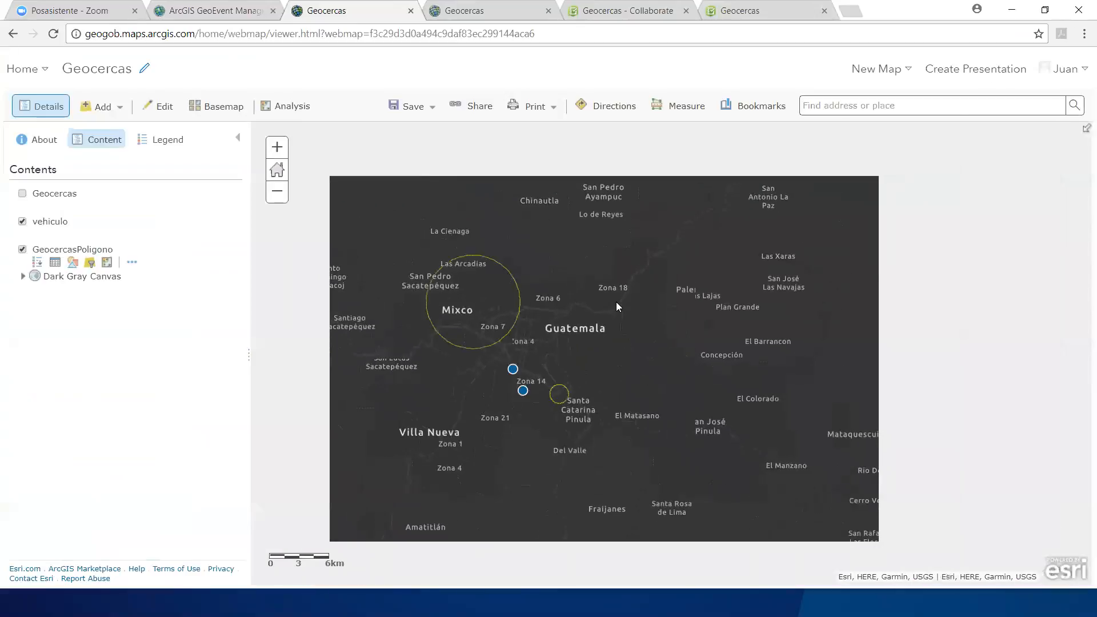
left_click_drag(578, 331, 615, 351)
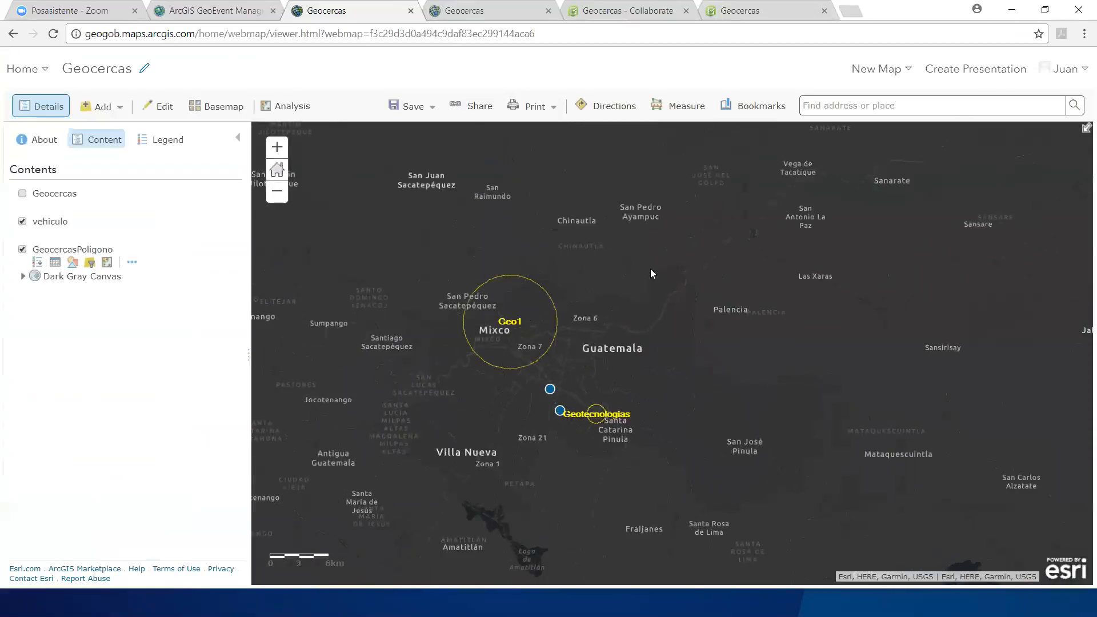
left_click(739, 10)
left_click(370, 8)
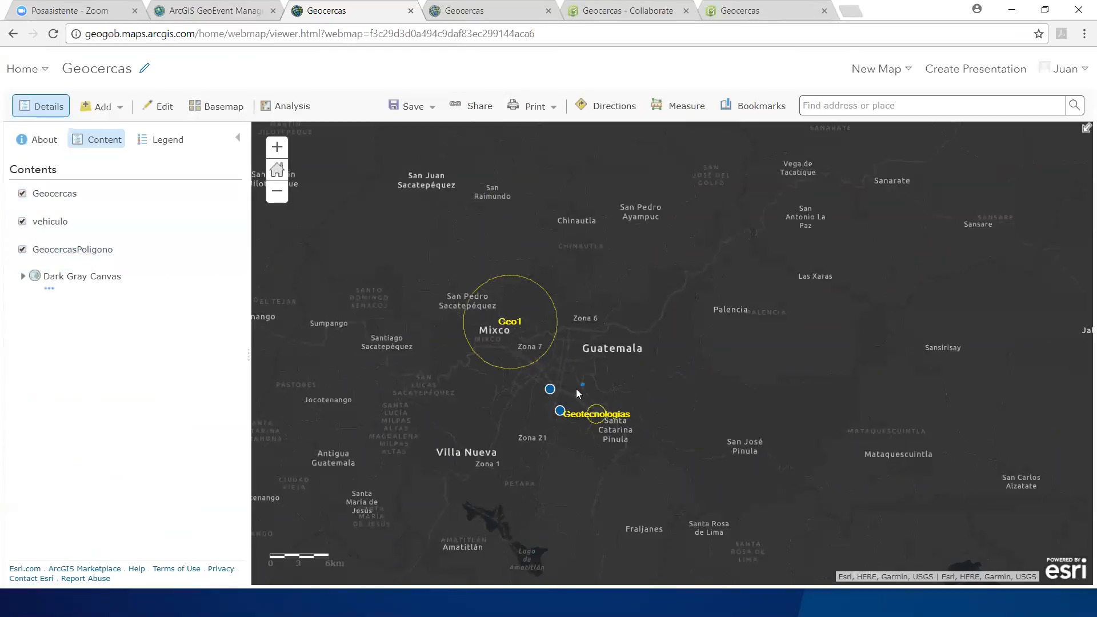
Step: Examine the Webinar geofence and the neighbouring geofences and vehicles on the Geocercas web map
scroll(583, 392, "up", 1)
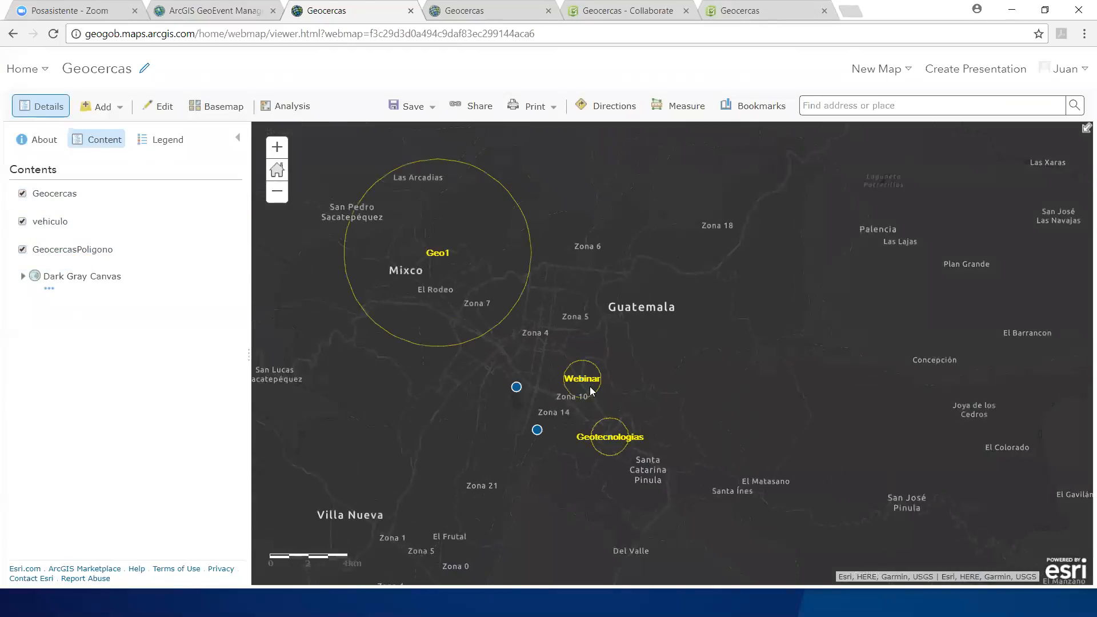
scroll(585, 395, "up", 1)
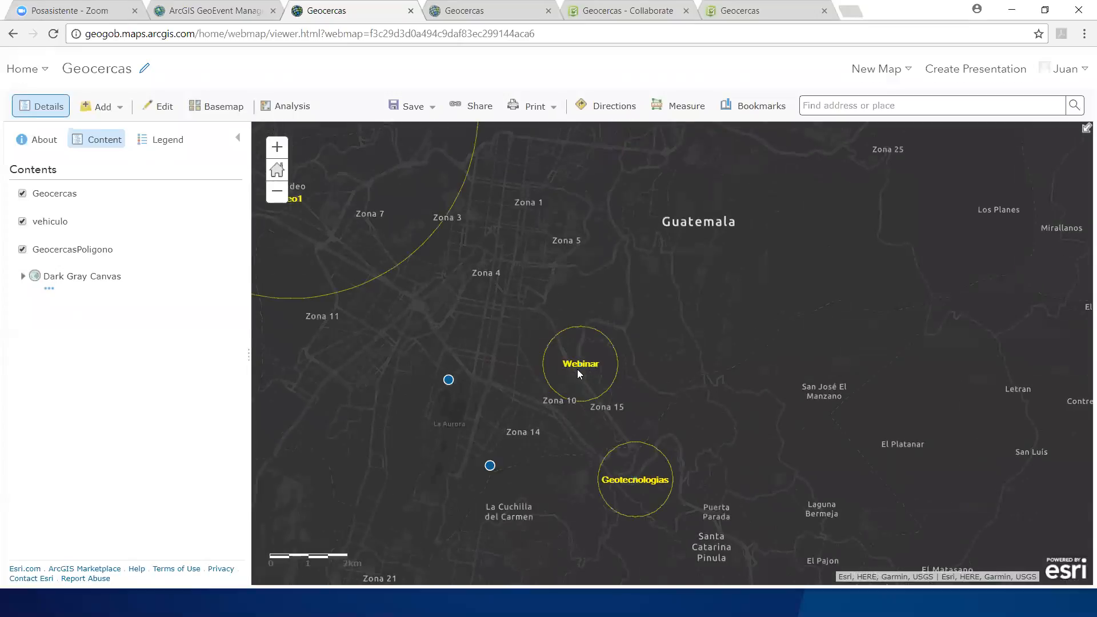
left_click_drag(660, 373, 770, 398)
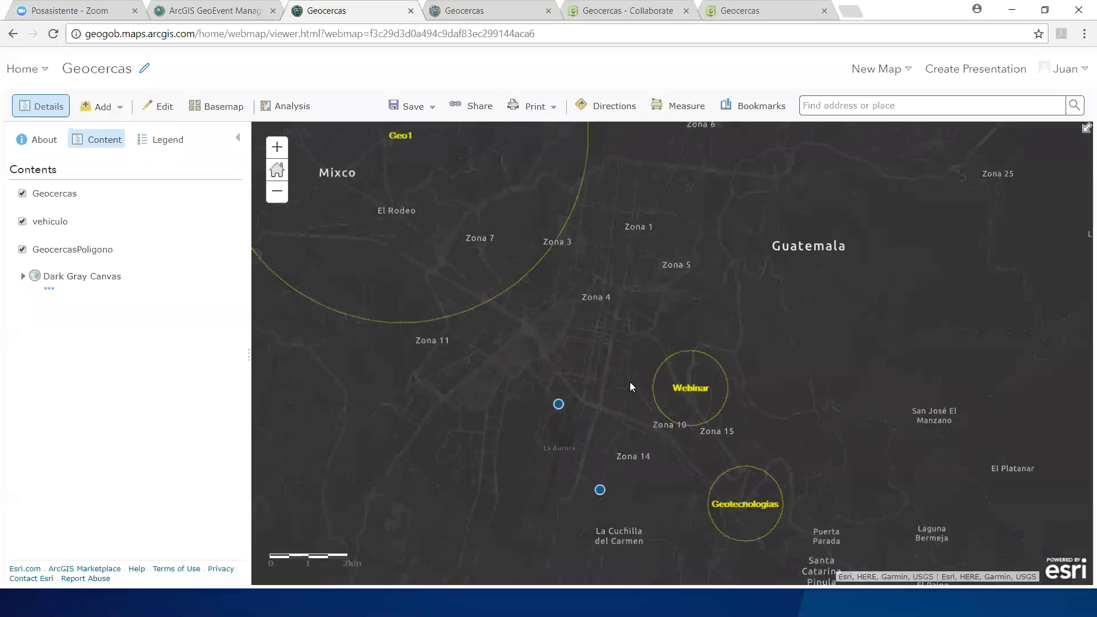
left_click_drag(722, 297, 764, 314)
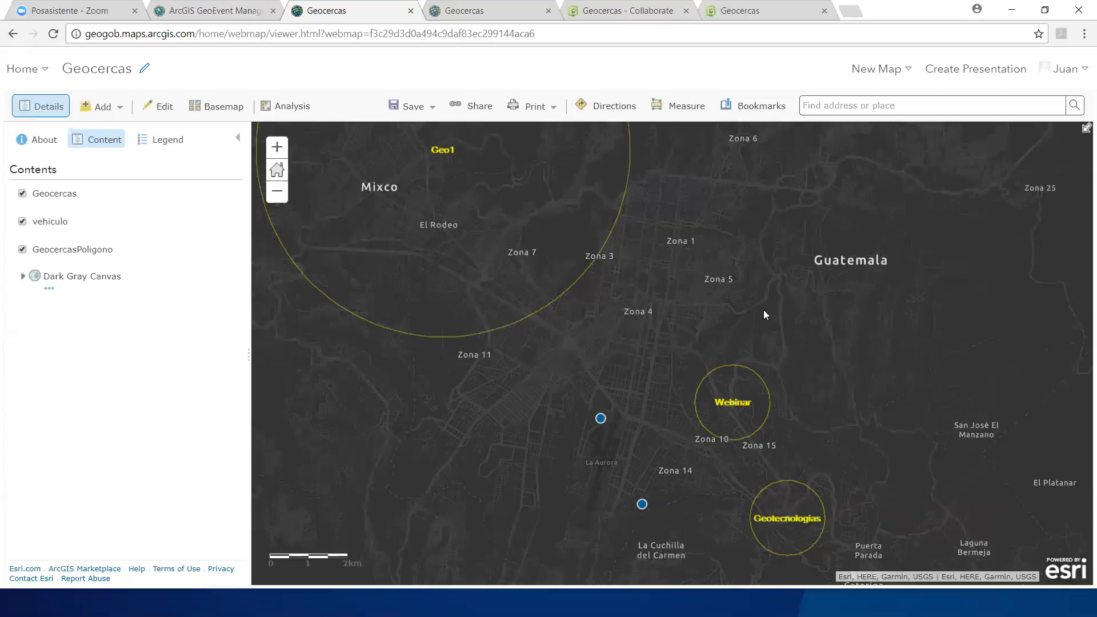
Step: Switch to ArcGIS GeoEvent Manager and open the GeoEvent service named service for editing
left_click(229, 16)
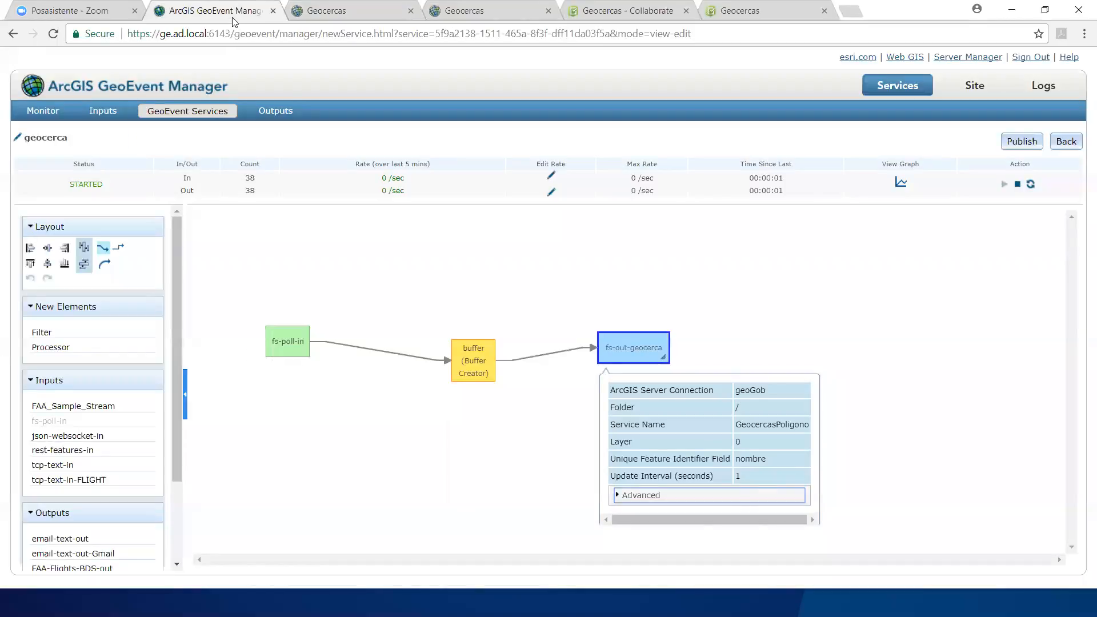
left_click(196, 110)
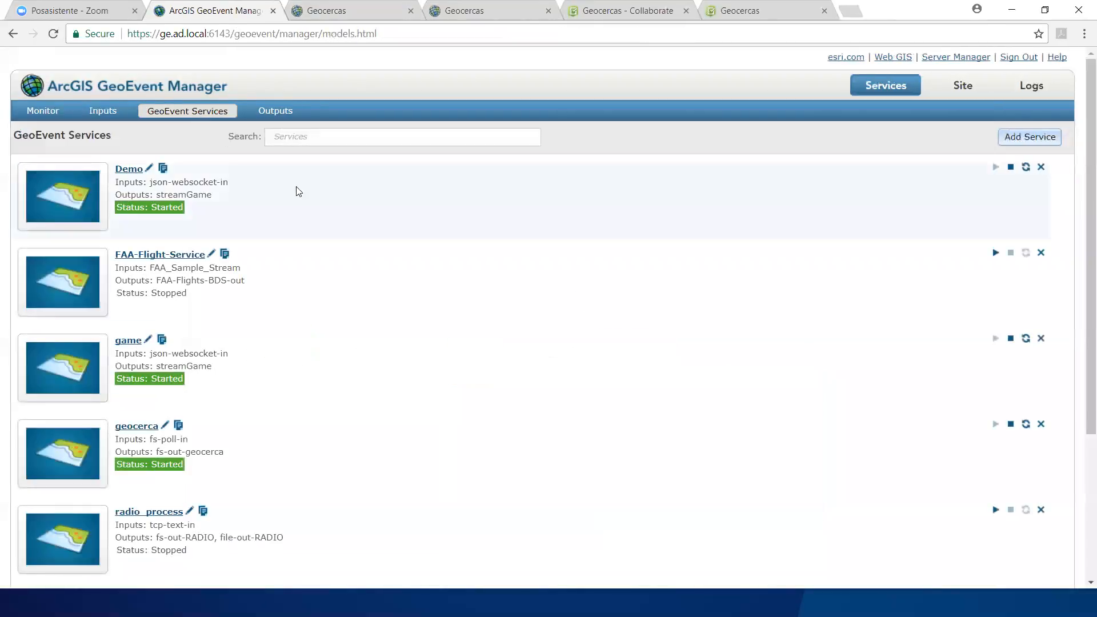
scroll(513, 243, "down", 2)
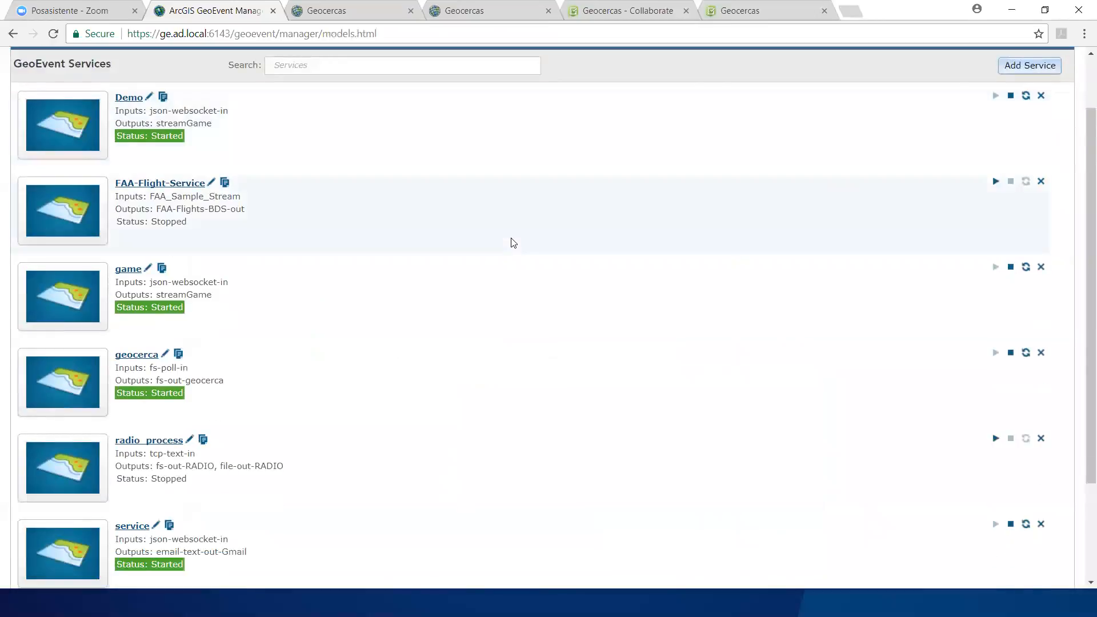
scroll(513, 242, "down", 2)
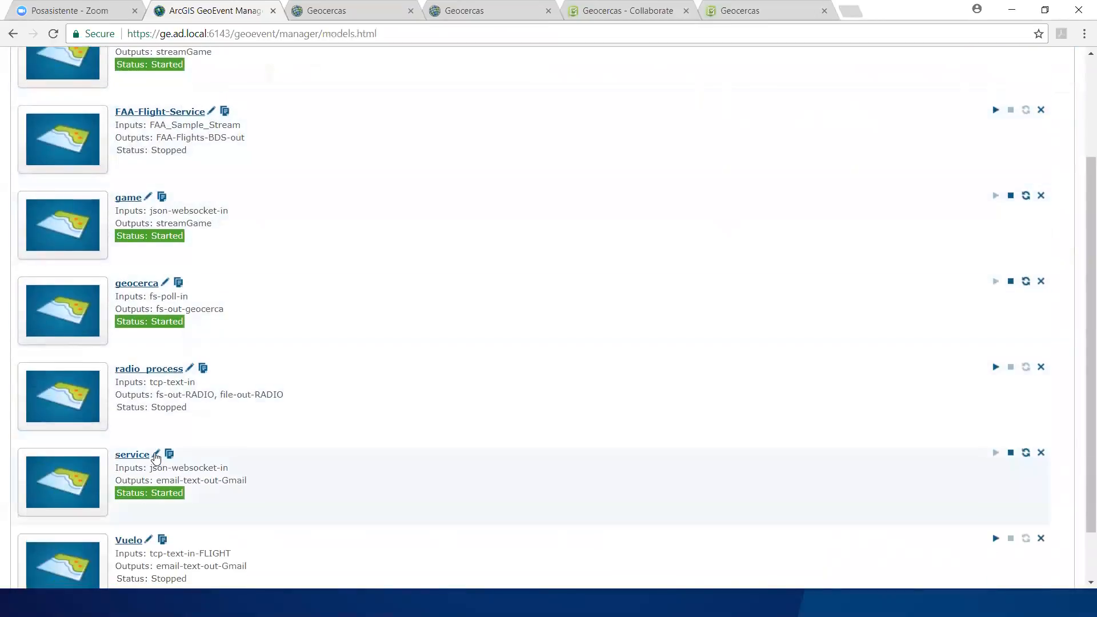
left_click(156, 455)
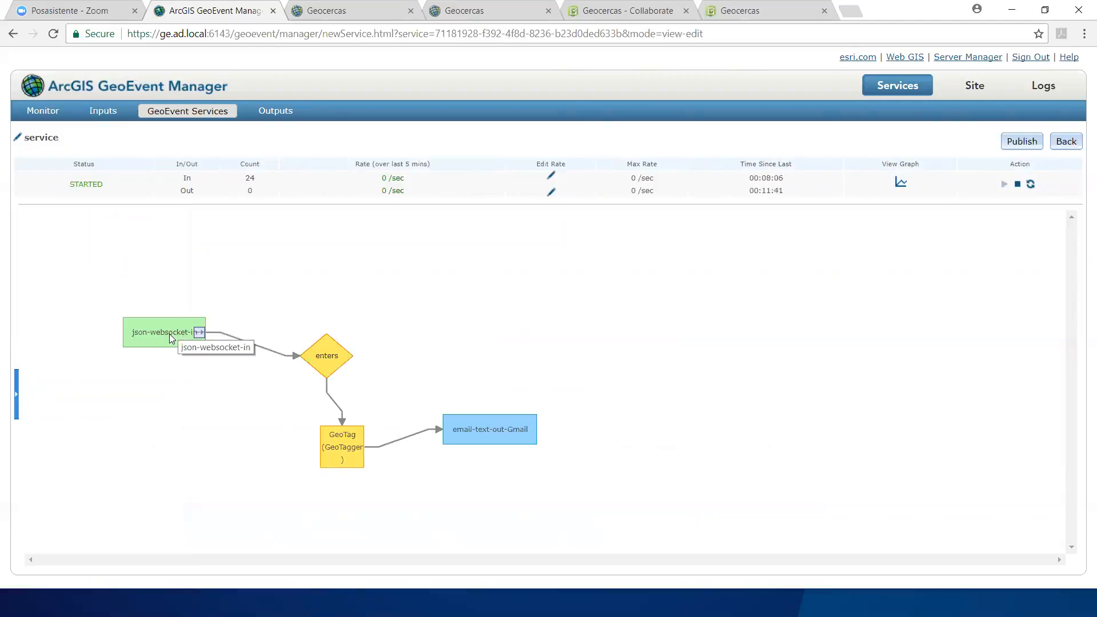
Step: Review the json-websocket-in input's settings and the condition of the enters filter
left_click(171, 336)
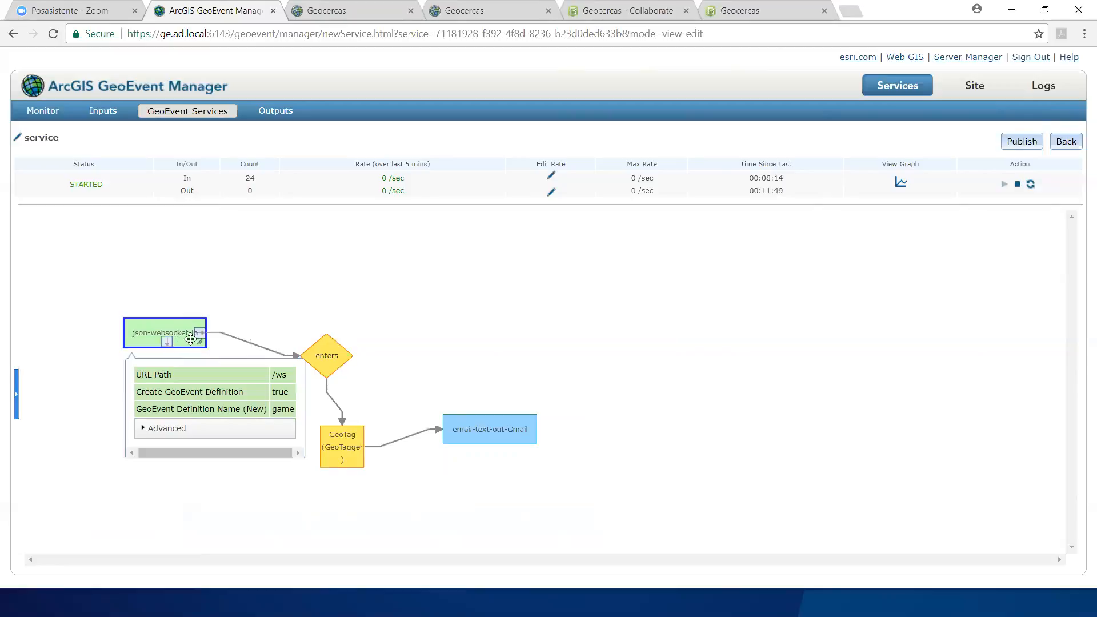
left_click(366, 327)
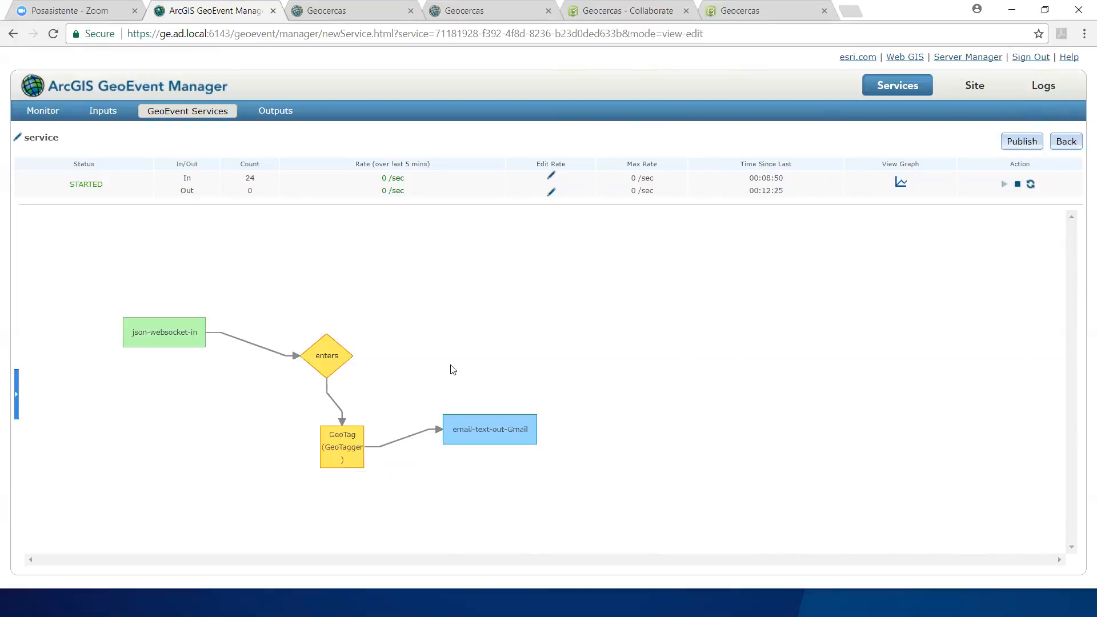
double_click(323, 354)
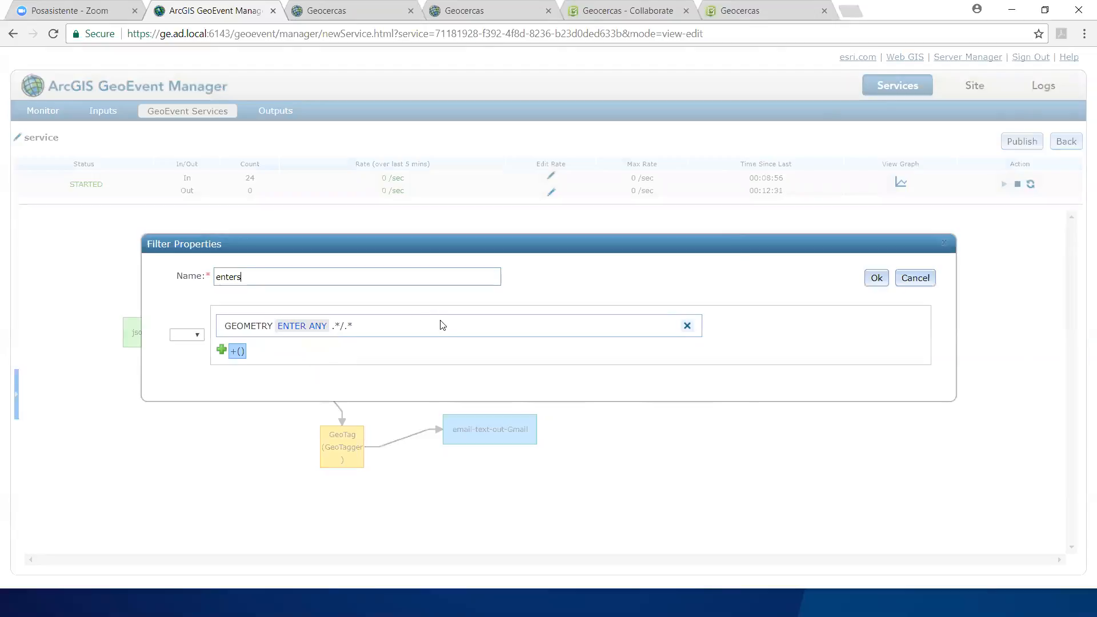
left_click(943, 243)
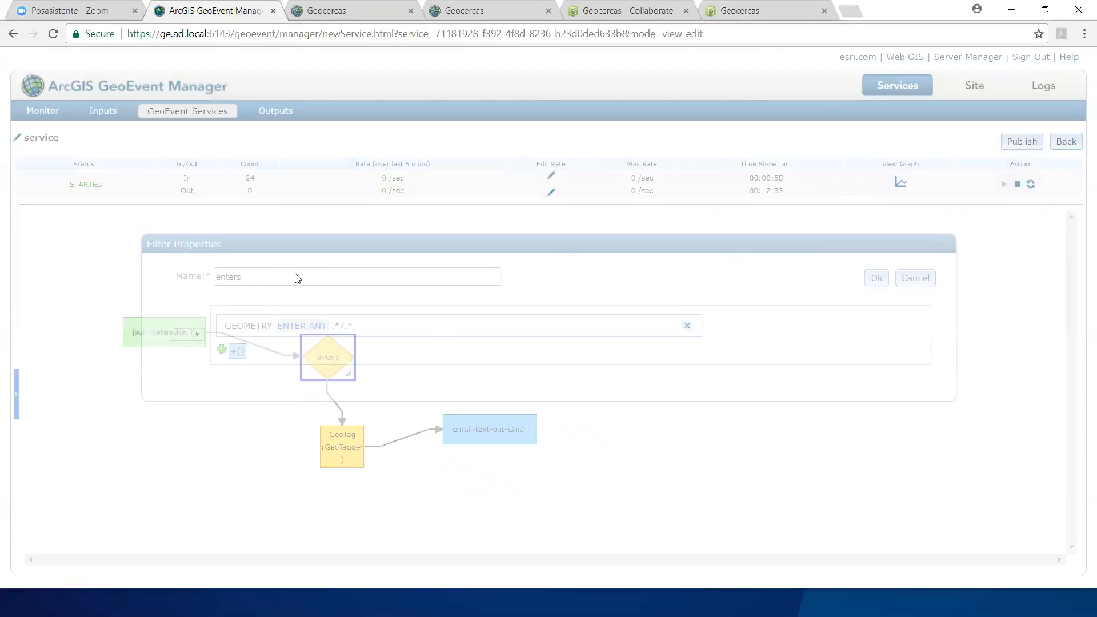
Step: Try a new filter condition on the game definition's geometry field, browse its spatial operators, and discard the filter
left_click(16, 387)
left_click_drag(41, 332, 729, 296)
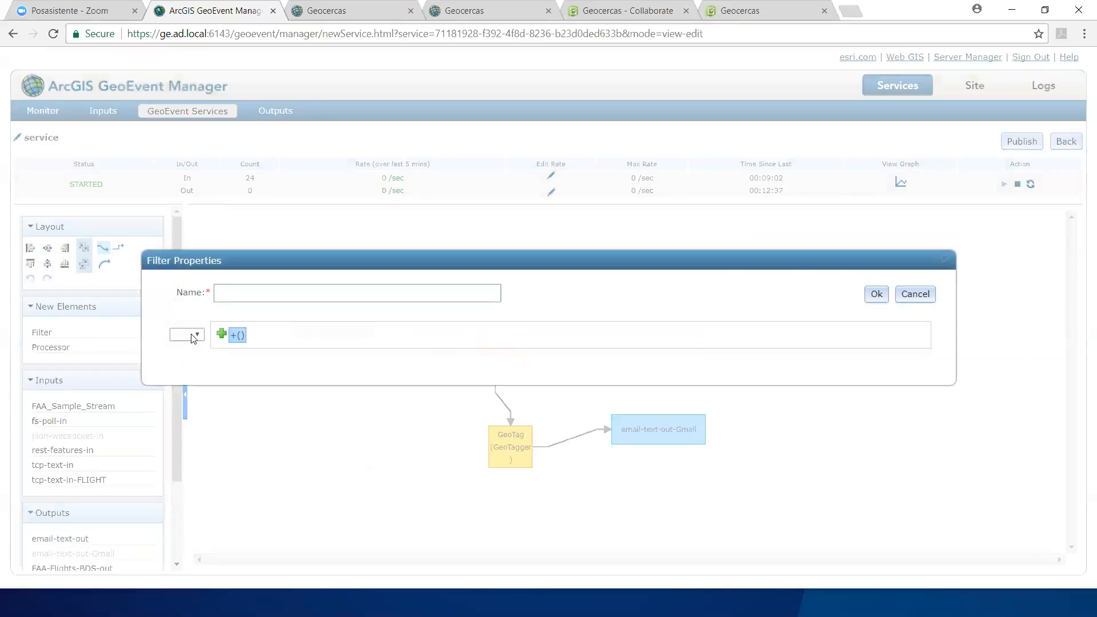
left_click(222, 335)
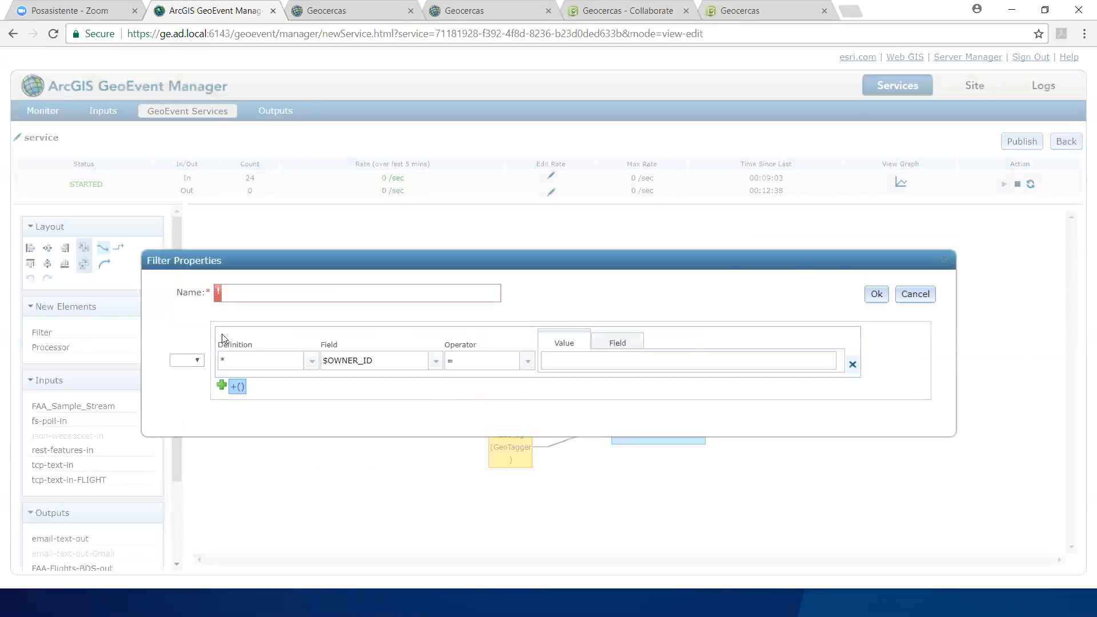
left_click(312, 364)
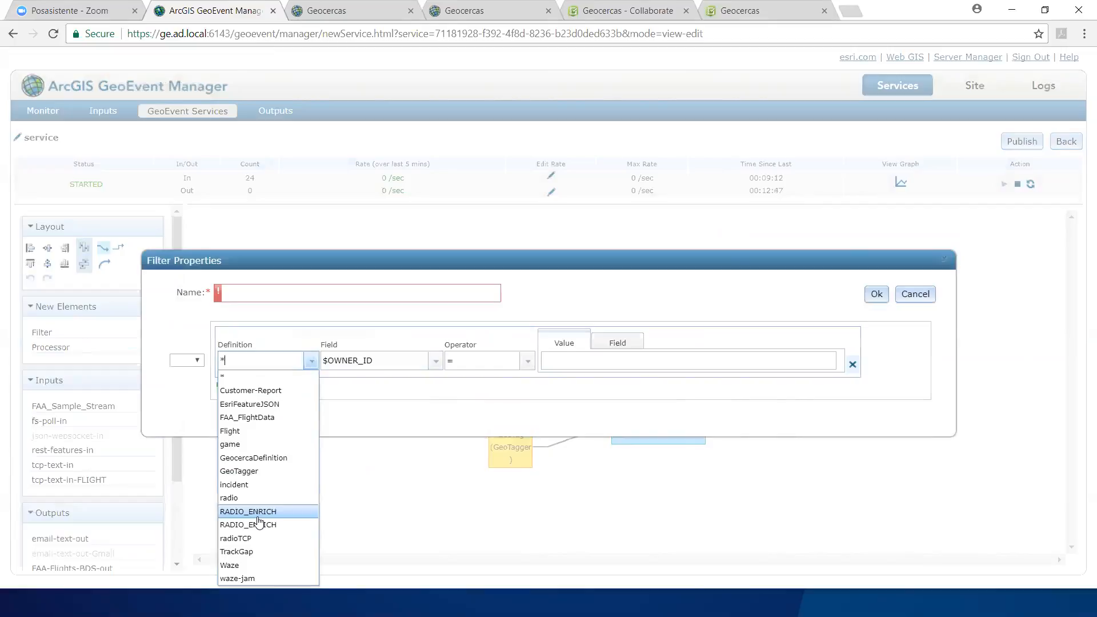
left_click(255, 444)
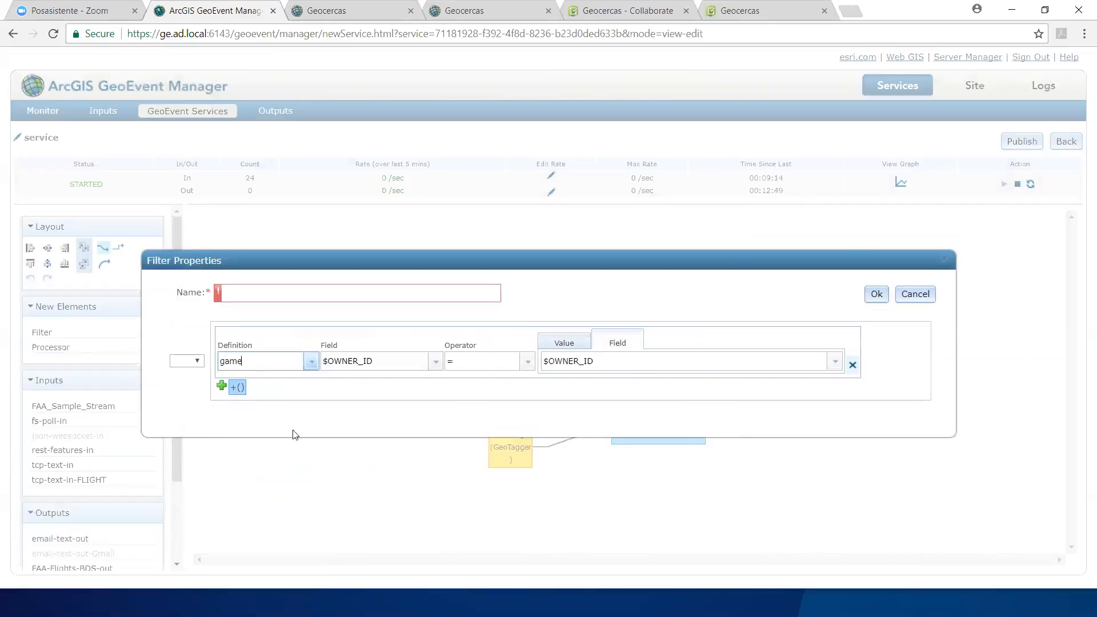
left_click(437, 362)
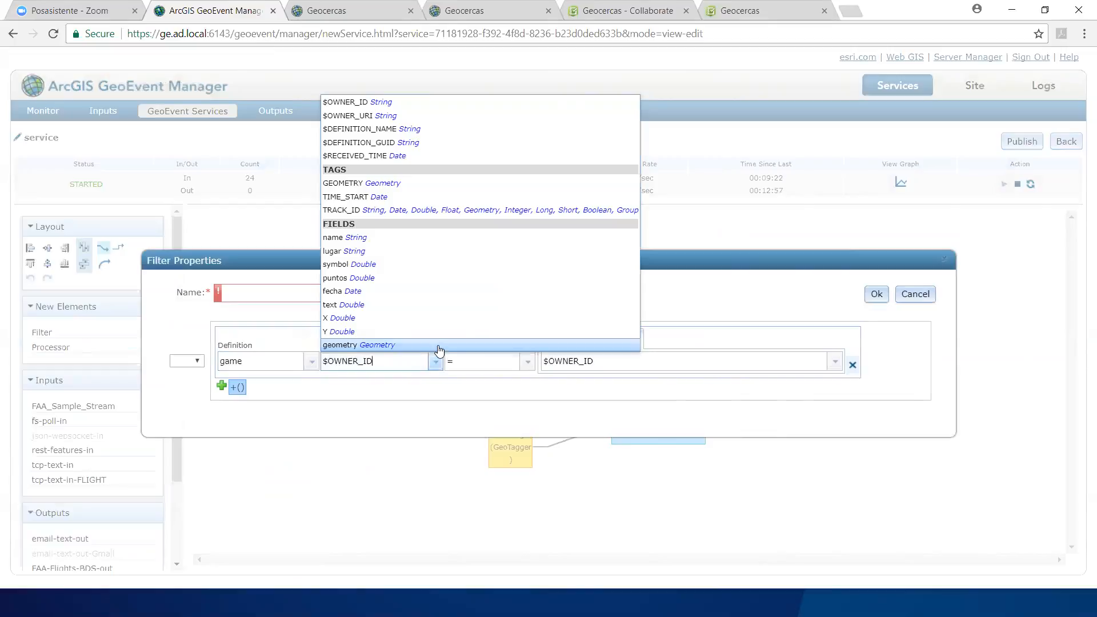
left_click(438, 347)
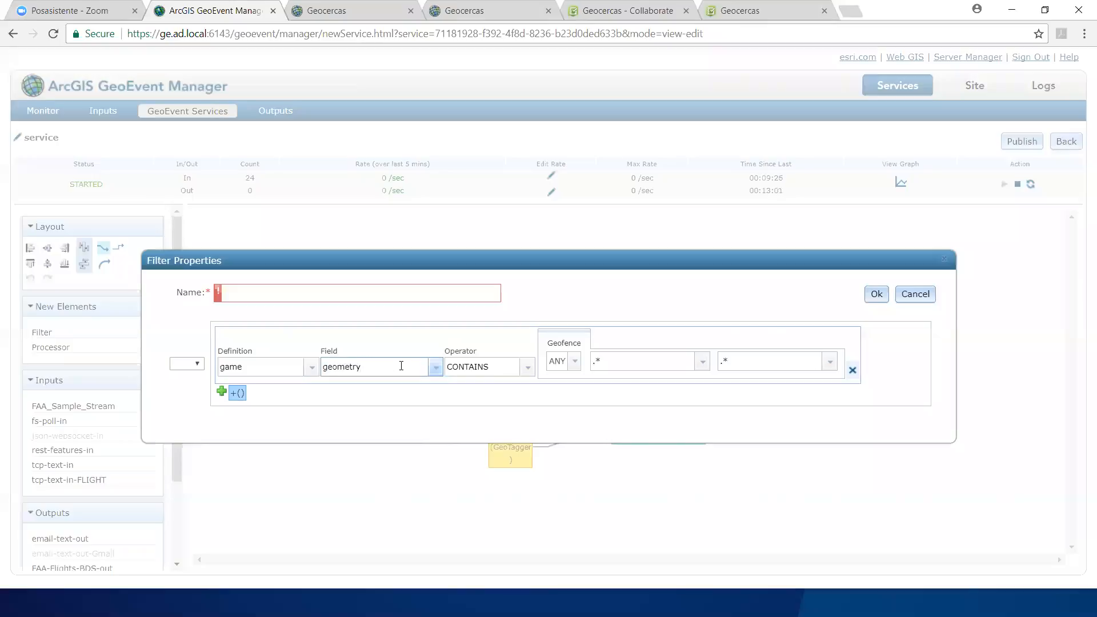
left_click(528, 368)
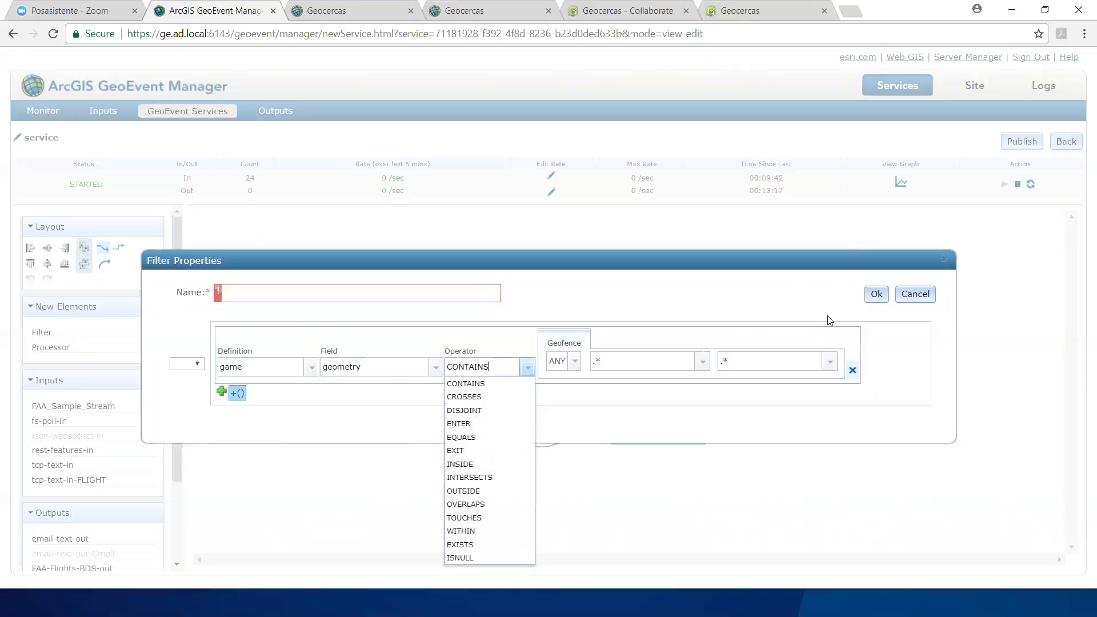
left_click(915, 294)
Step: Review the enters filter's condition again and the GeoTag processor's geofence and spatial operator properties
double_click(492, 362)
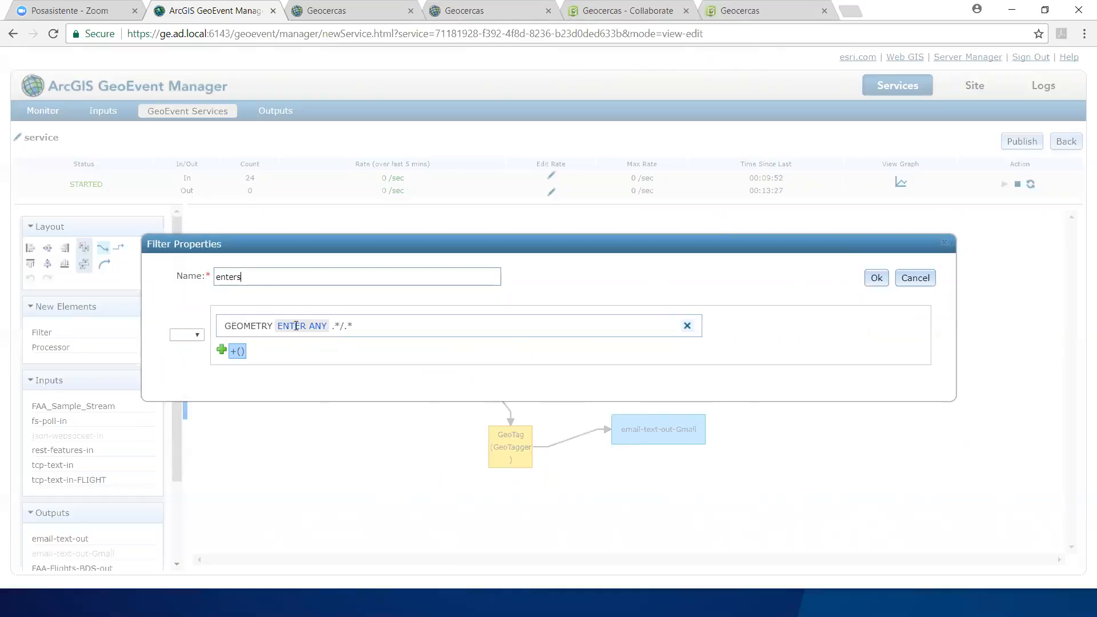
left_click(944, 242)
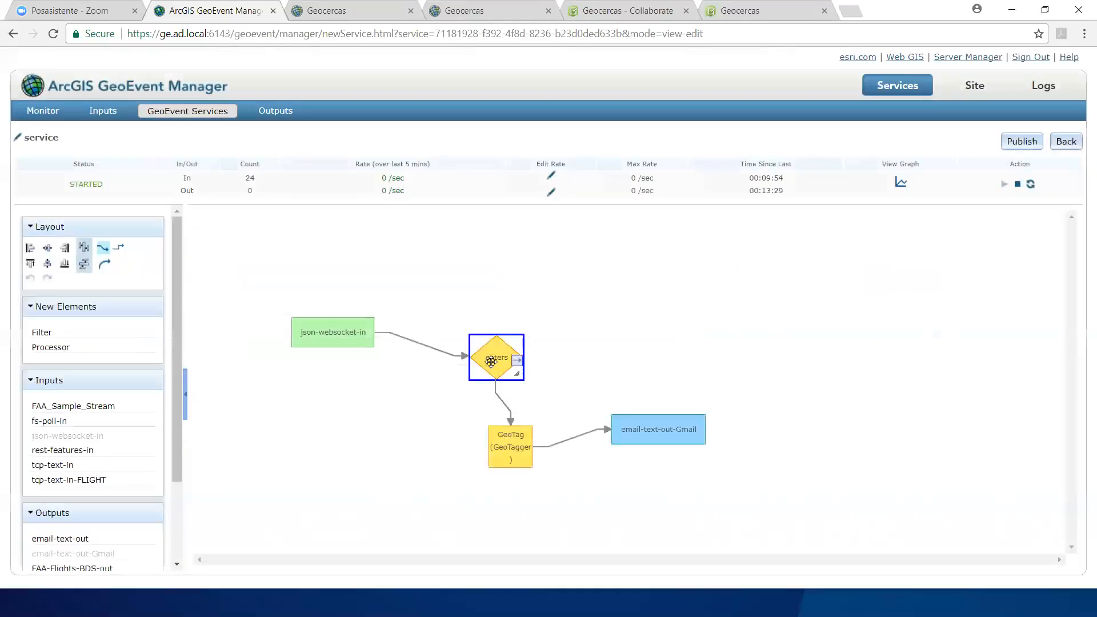
left_click(502, 443)
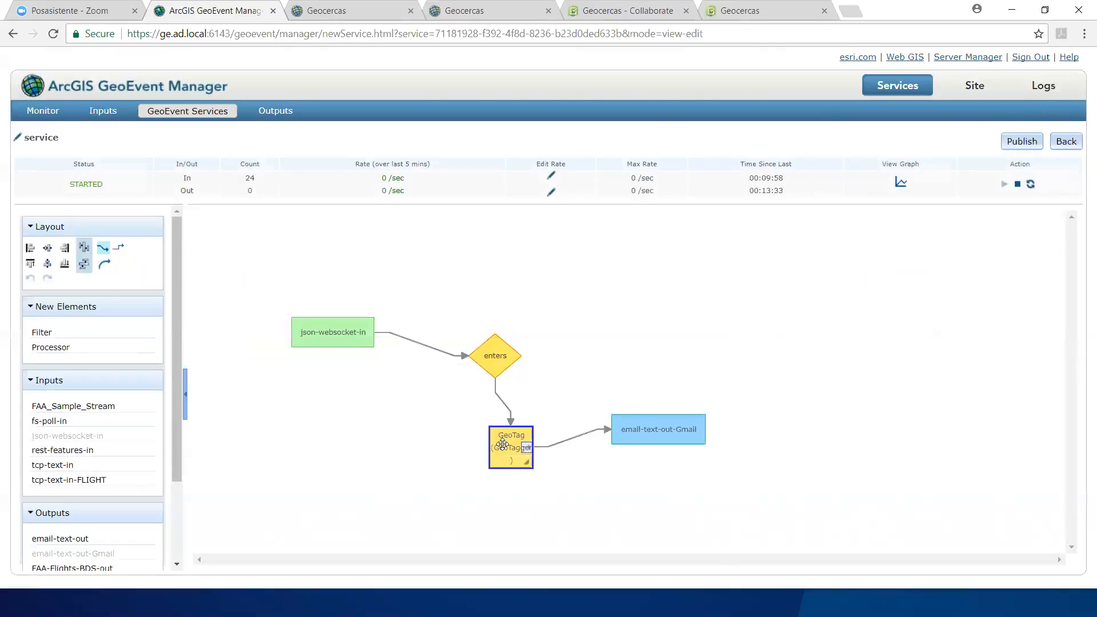
double_click(502, 444)
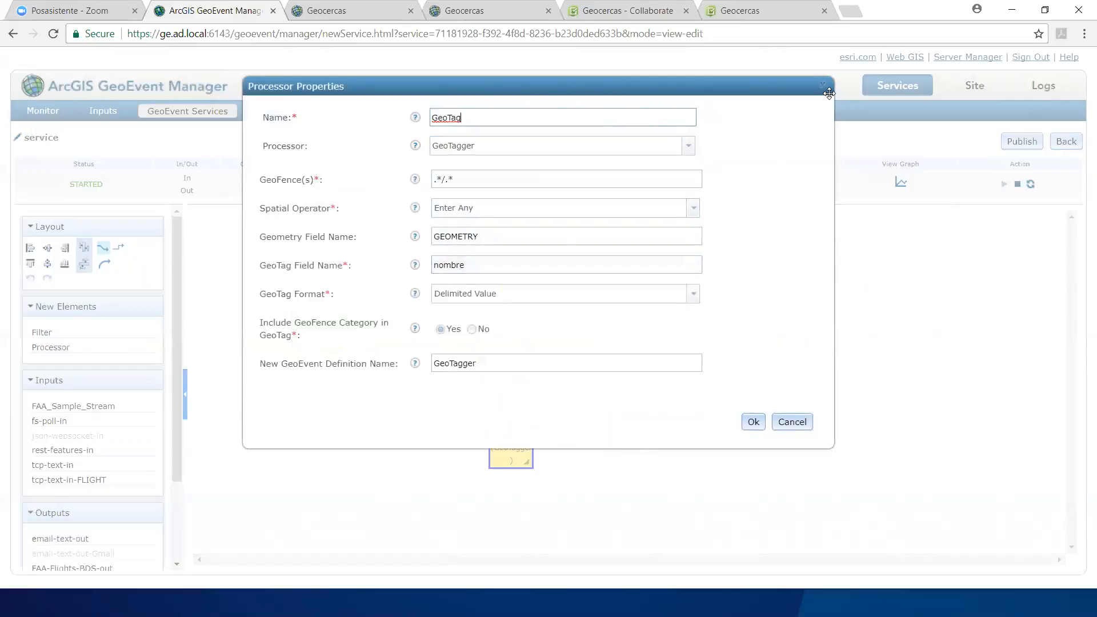
left_click(753, 421)
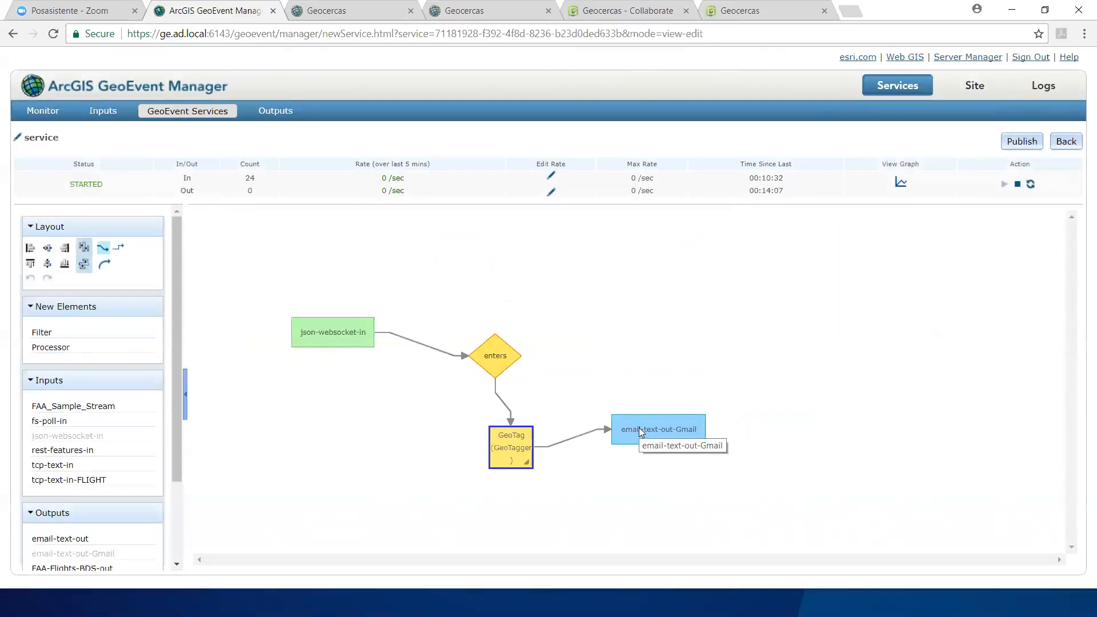
Step: Review the email-text-out-Gmail output's settings, including the message body that reports a vehicle entering a geofence
left_click(640, 433)
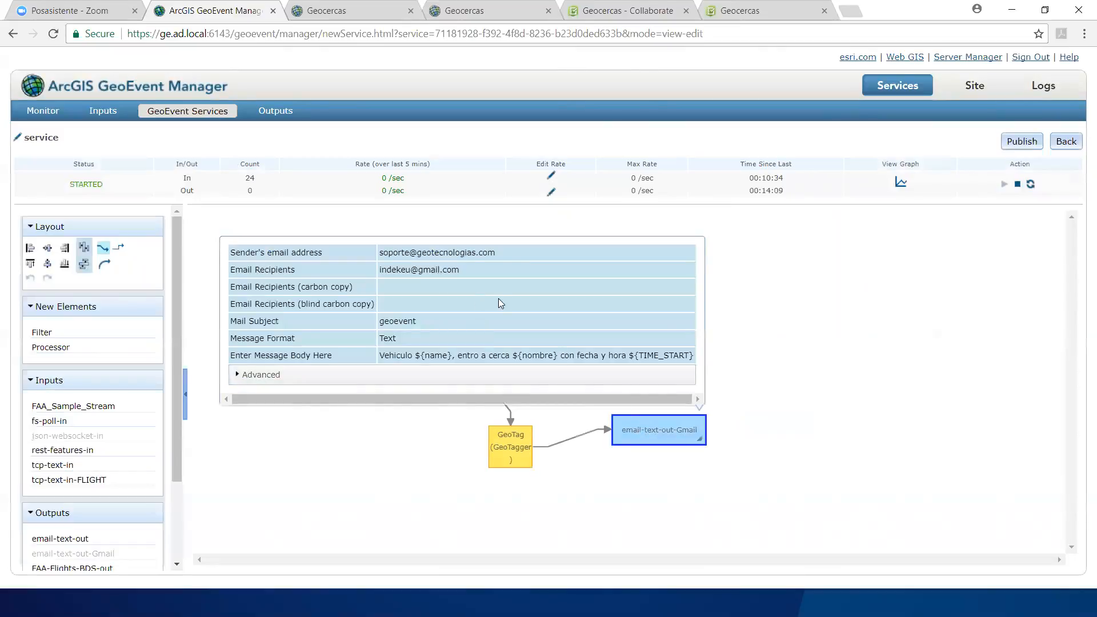
double_click(495, 355)
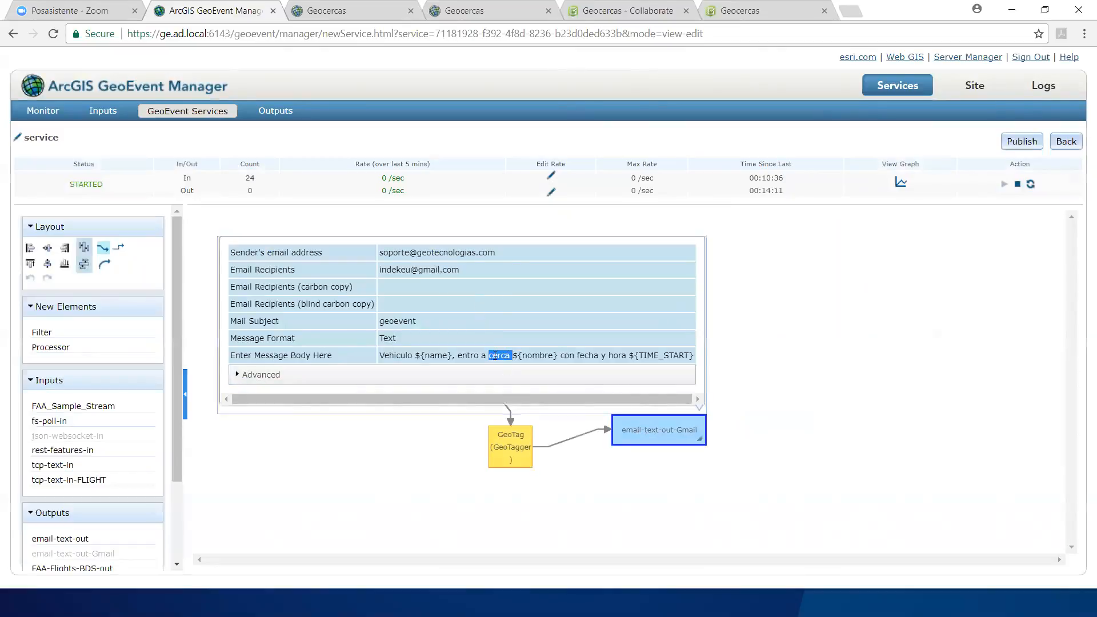
left_click(384, 354)
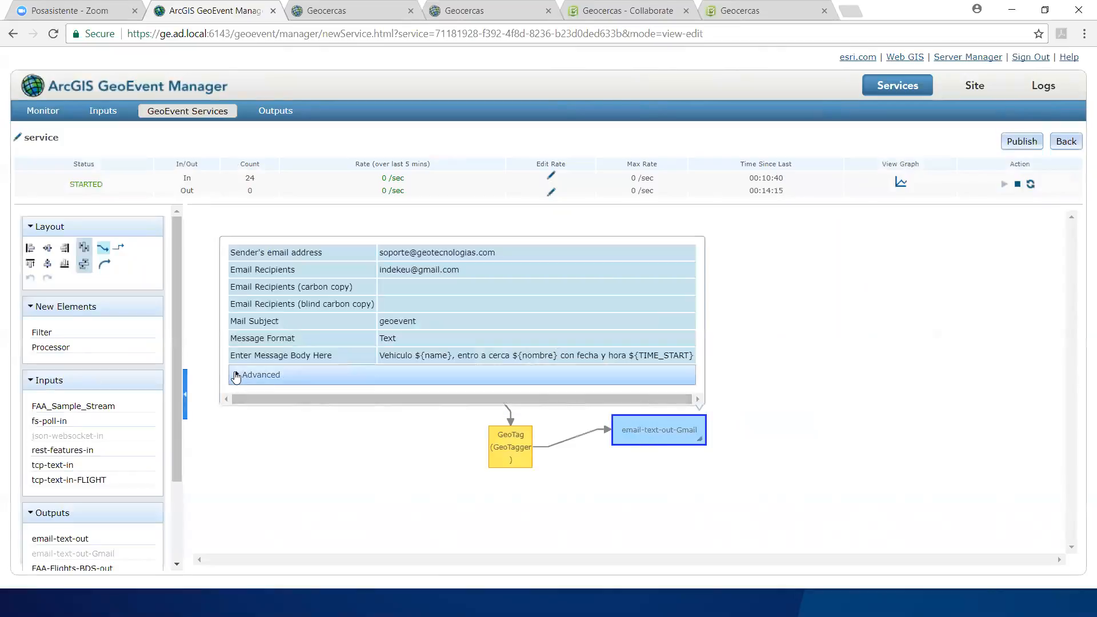
left_click(235, 375)
left_click(237, 375)
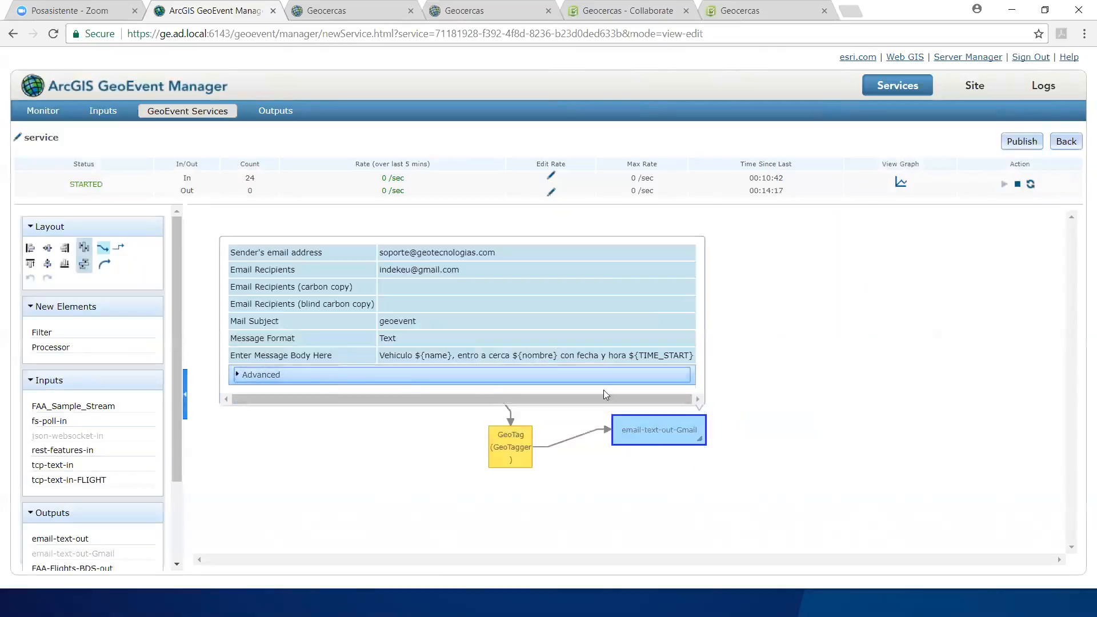
left_click(809, 416)
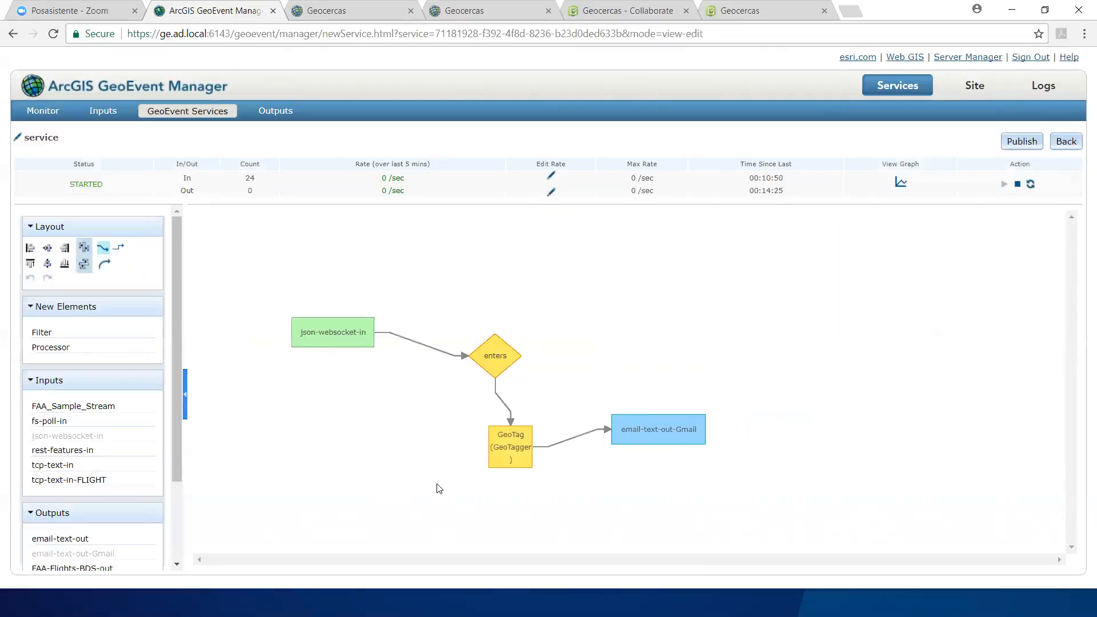
Step: Switch to the AirServer window mirroring the phone's Work mailbox and place it at the side of the desktop
key("super")
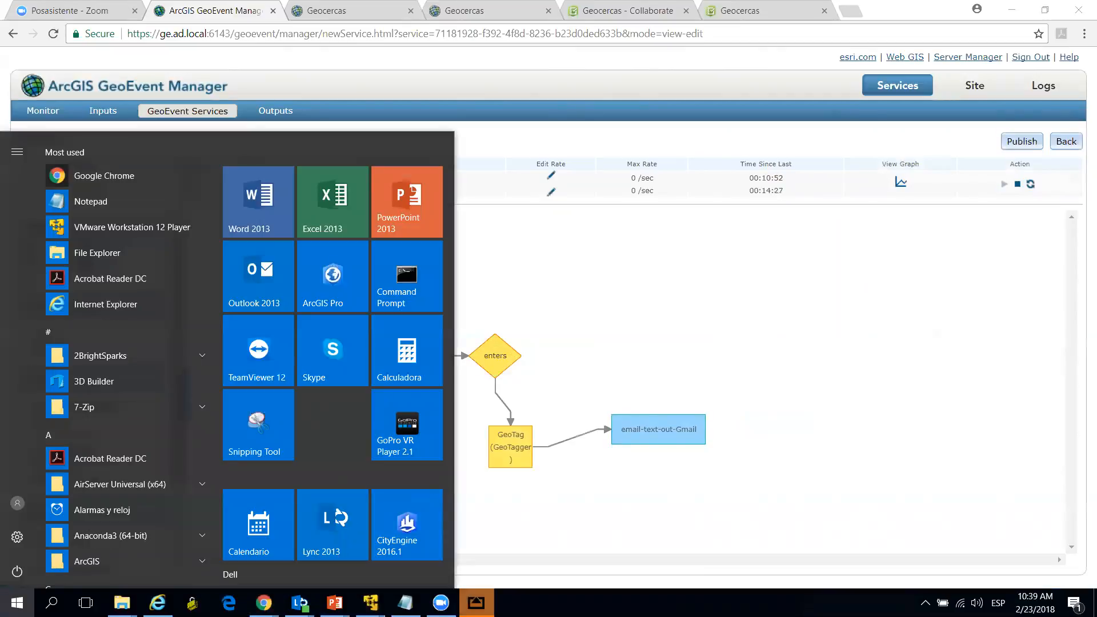
mouse_move(476, 603)
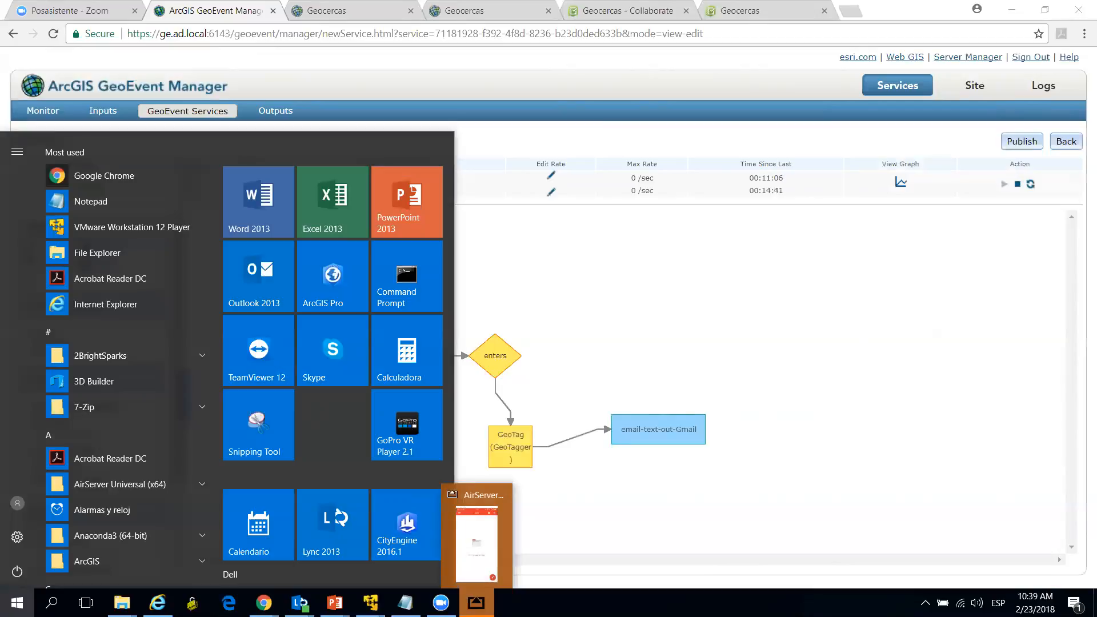
left_click(486, 562)
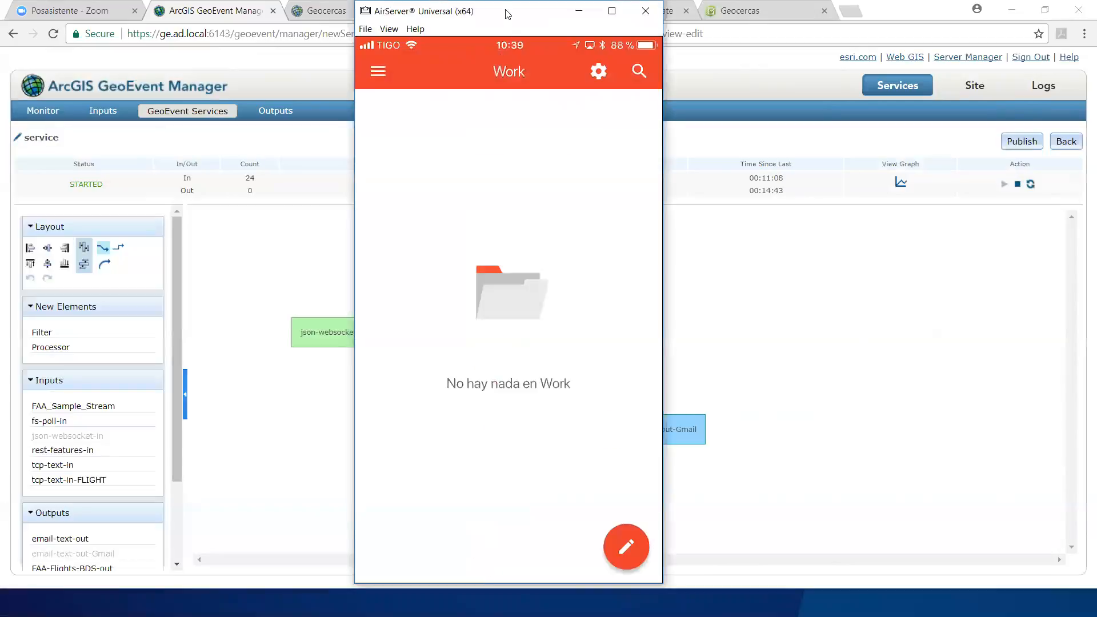
left_click_drag(506, 14, 921, 14)
Step: Clear the previous observations of the vehiculo streaming layer in the Geocercas web map
left_click(332, 9)
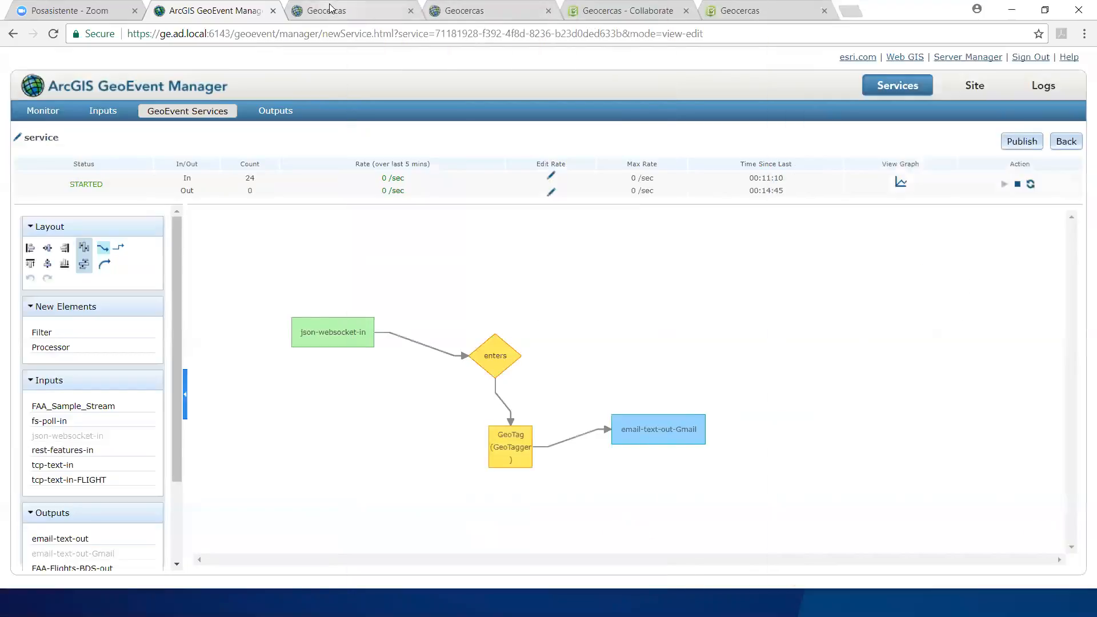
scroll(637, 294, "down", 1)
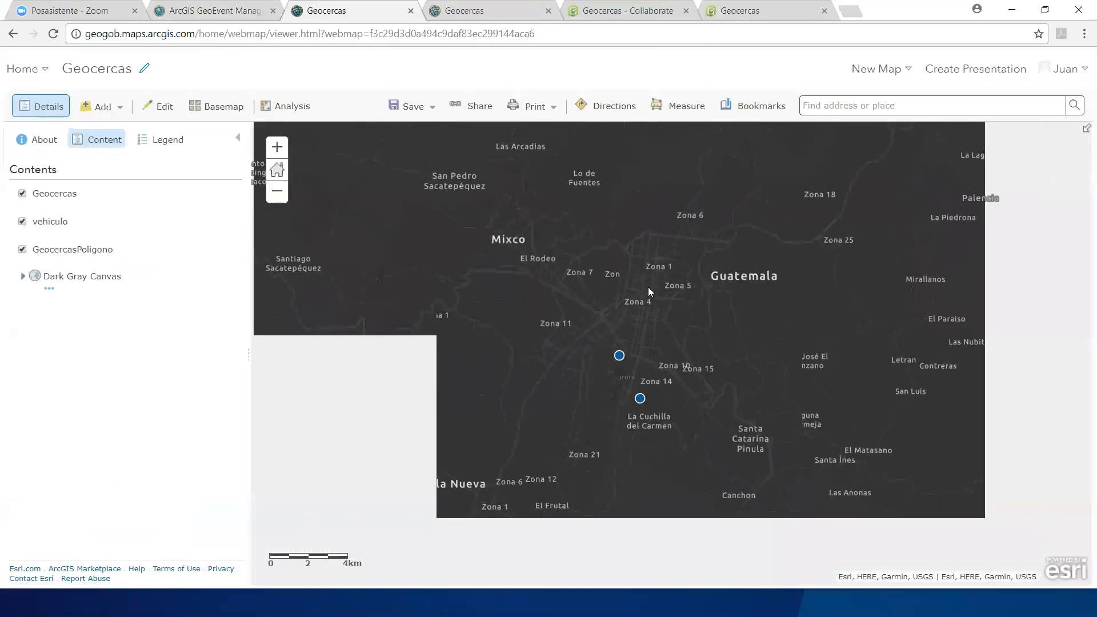
left_click_drag(622, 314, 544, 344)
mouse_move(42, 236)
left_click(97, 234)
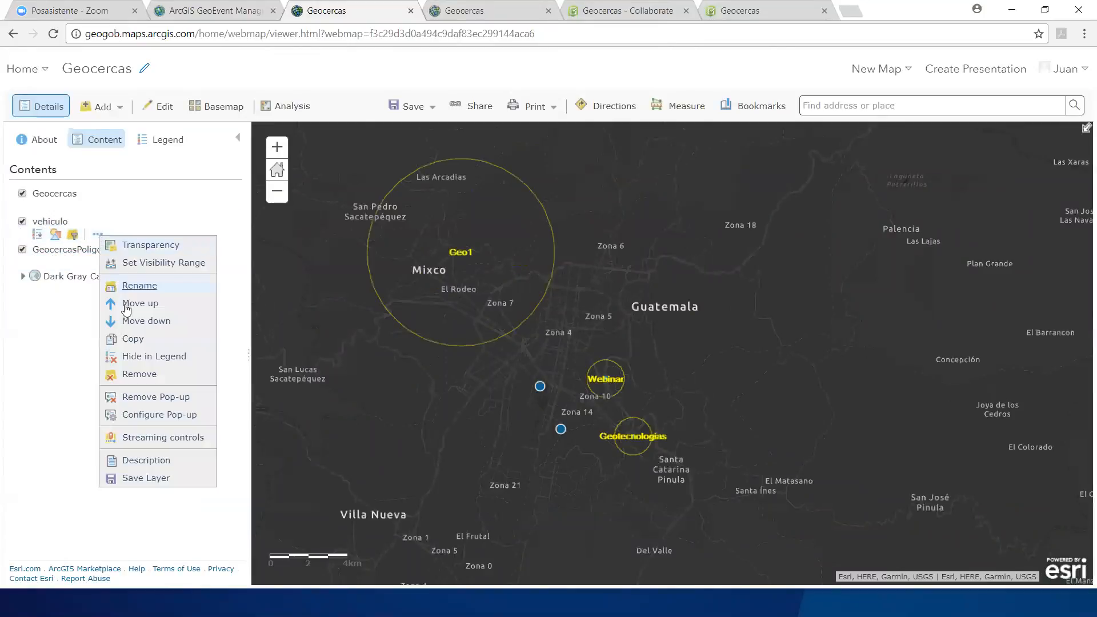
mouse_move(157, 437)
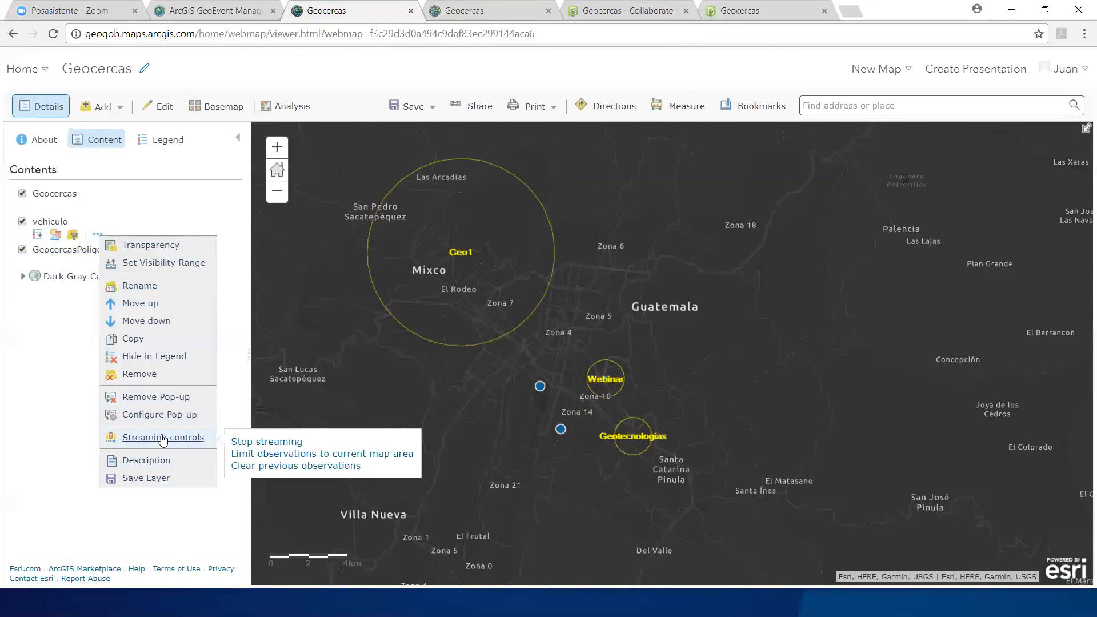
left_click(268, 466)
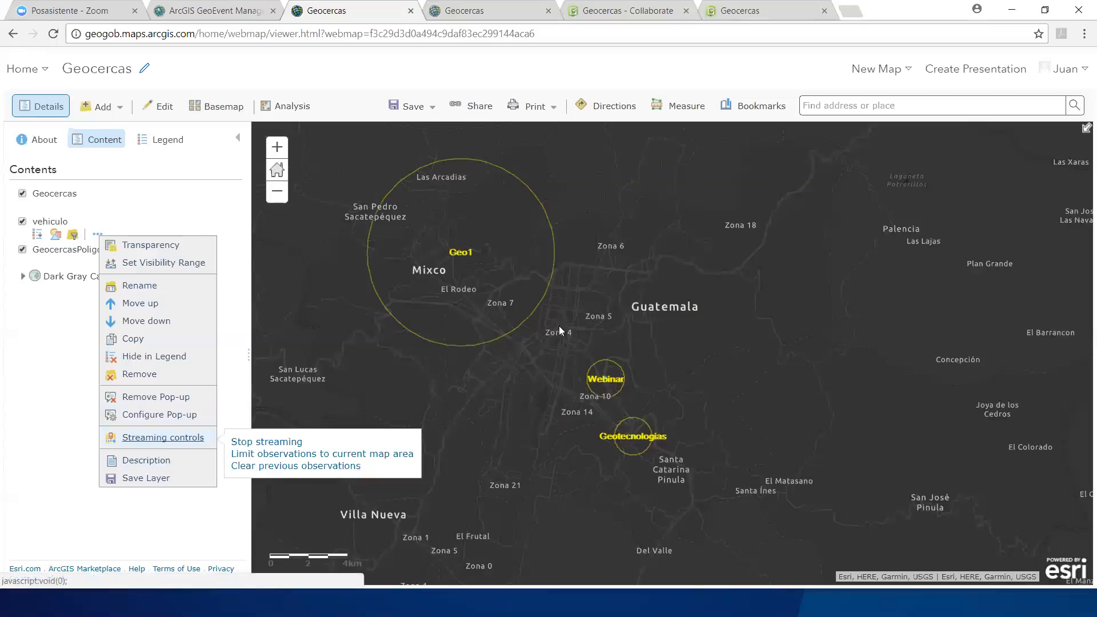
left_click_drag(658, 270, 680, 279)
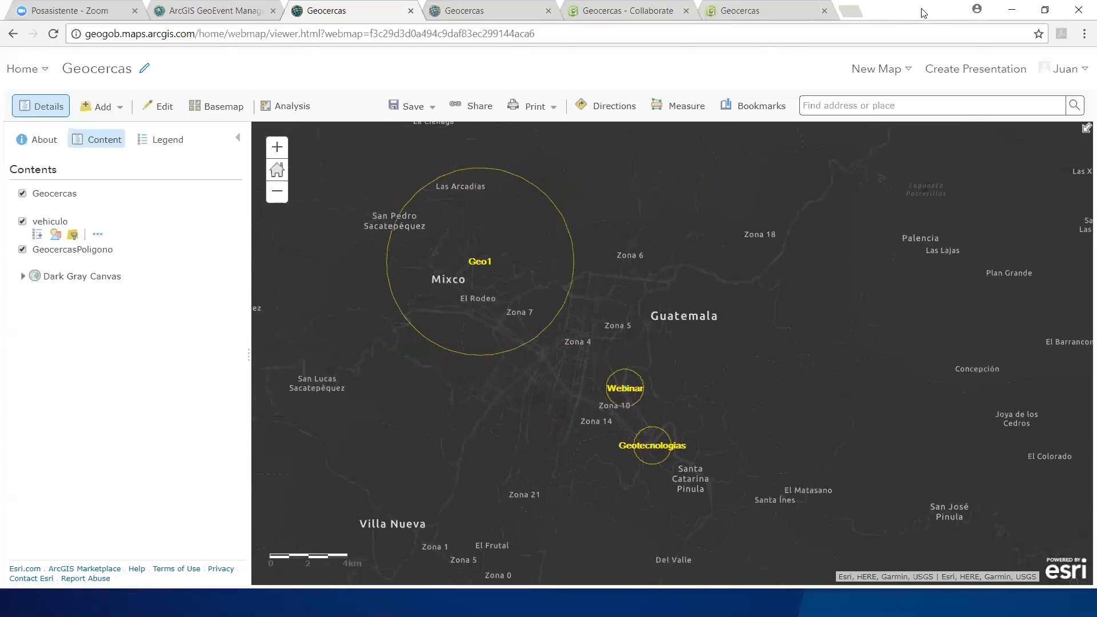
Step: Arrange the Geocercas map and a narrowed vehicle simulator window beside the phone mirror, and reload the simulator page
left_click_drag(924, 12, 7, 57)
left_click(680, 42)
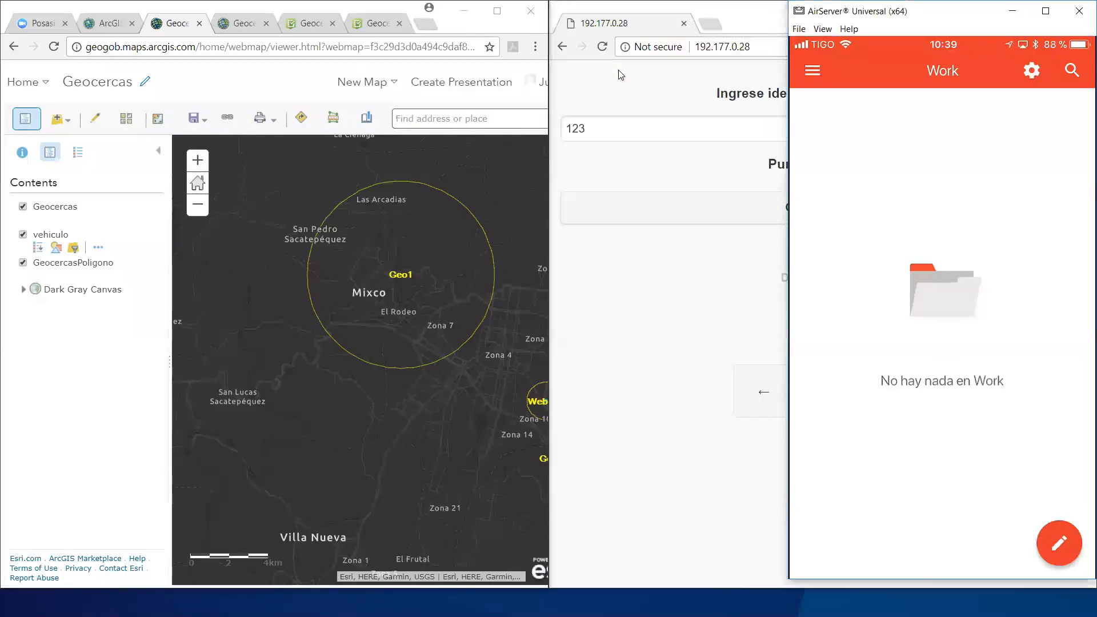
left_click(742, 20)
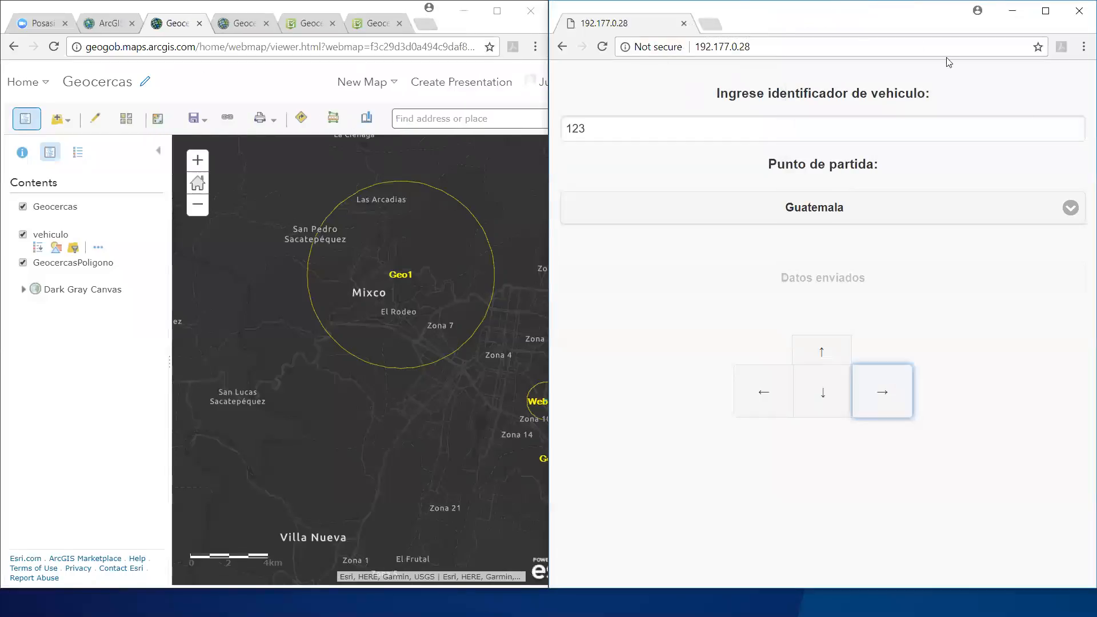
left_click_drag(843, 16, 787, 15)
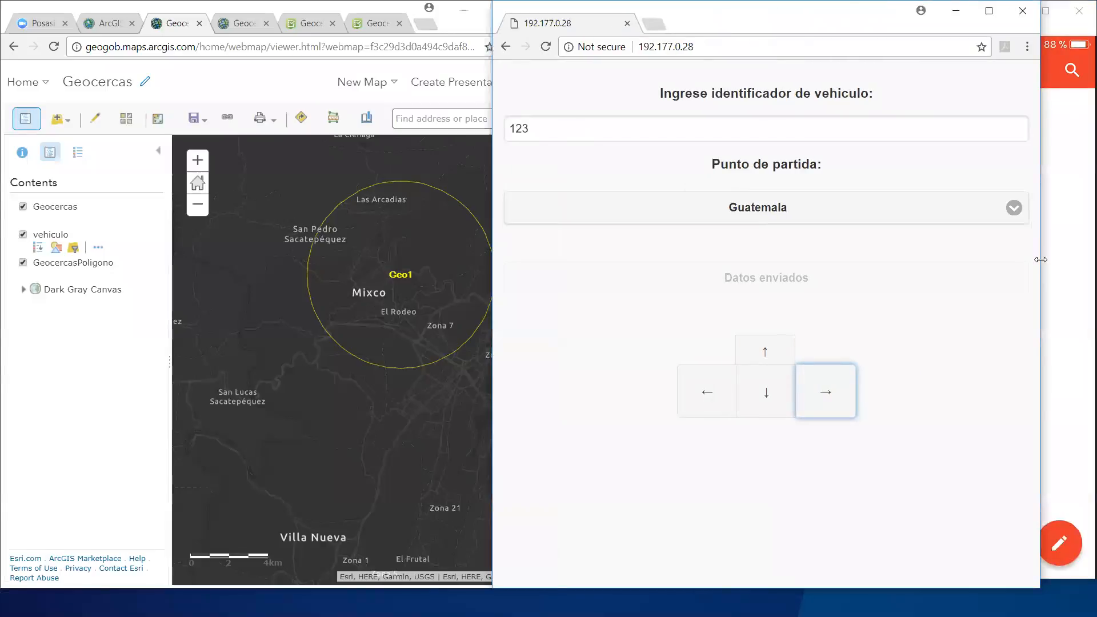
left_click_drag(1040, 259, 782, 259)
left_click(545, 46)
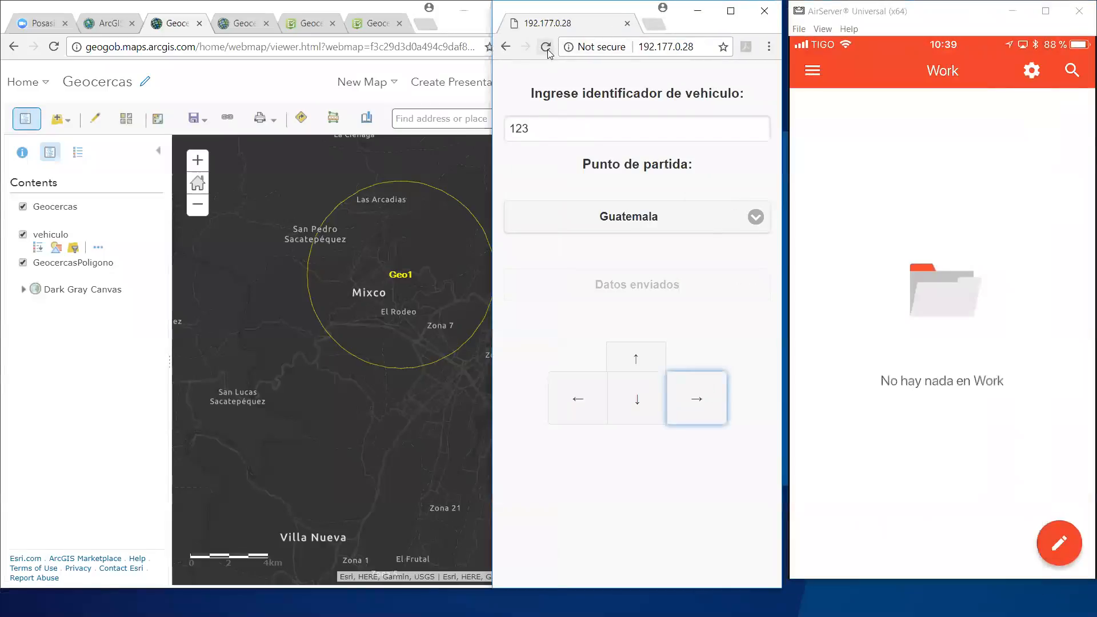
left_click(352, 7)
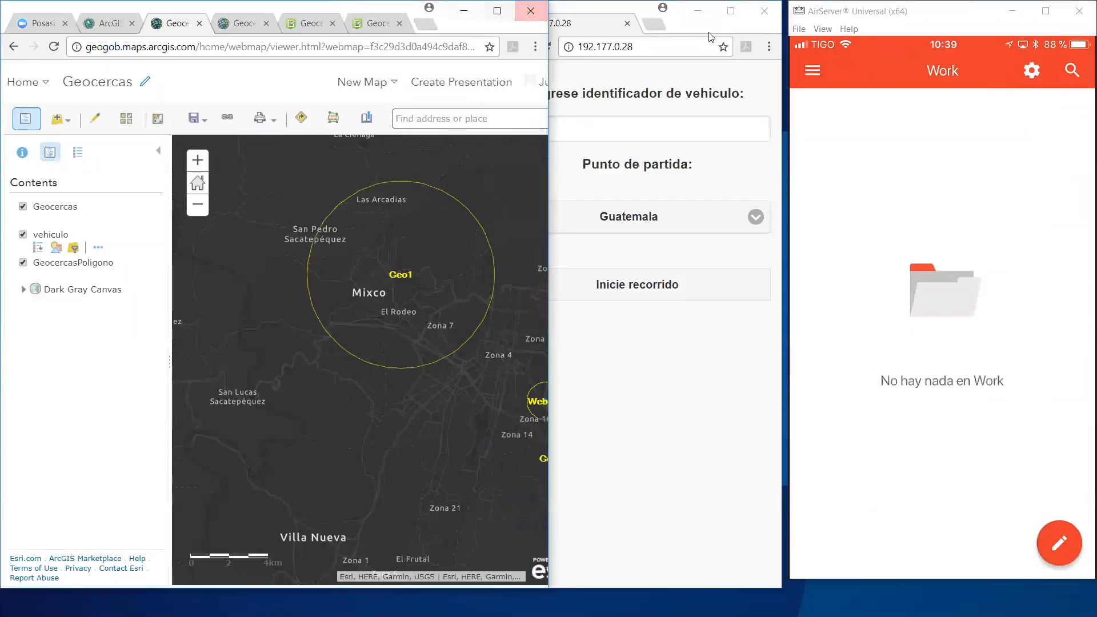
left_click(627, 10)
left_click_drag(627, 11, 647, 11)
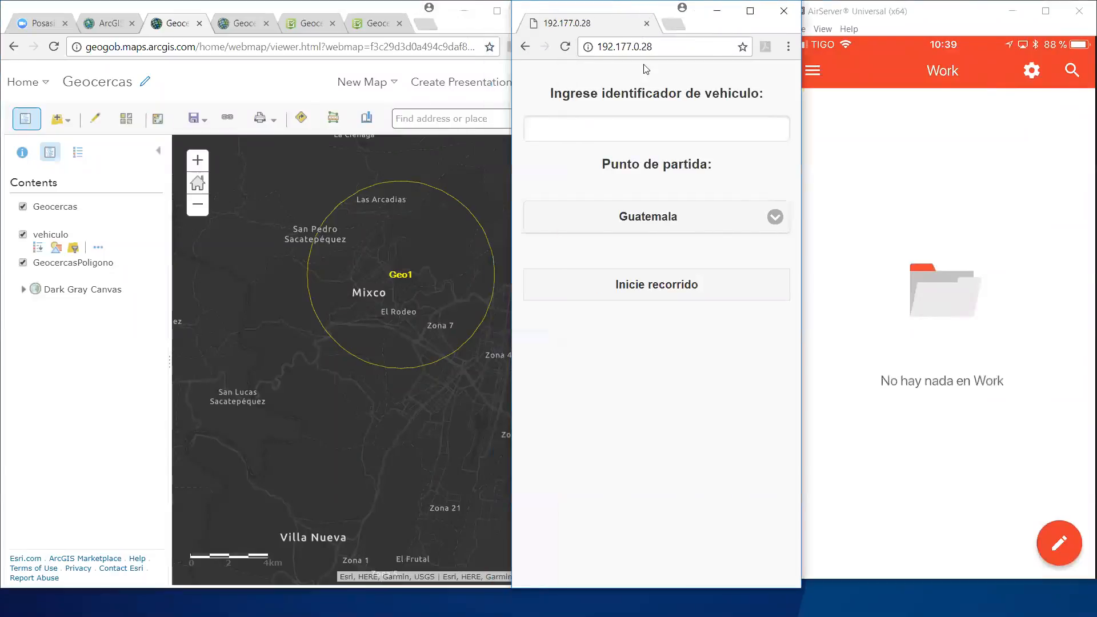
left_click(643, 136)
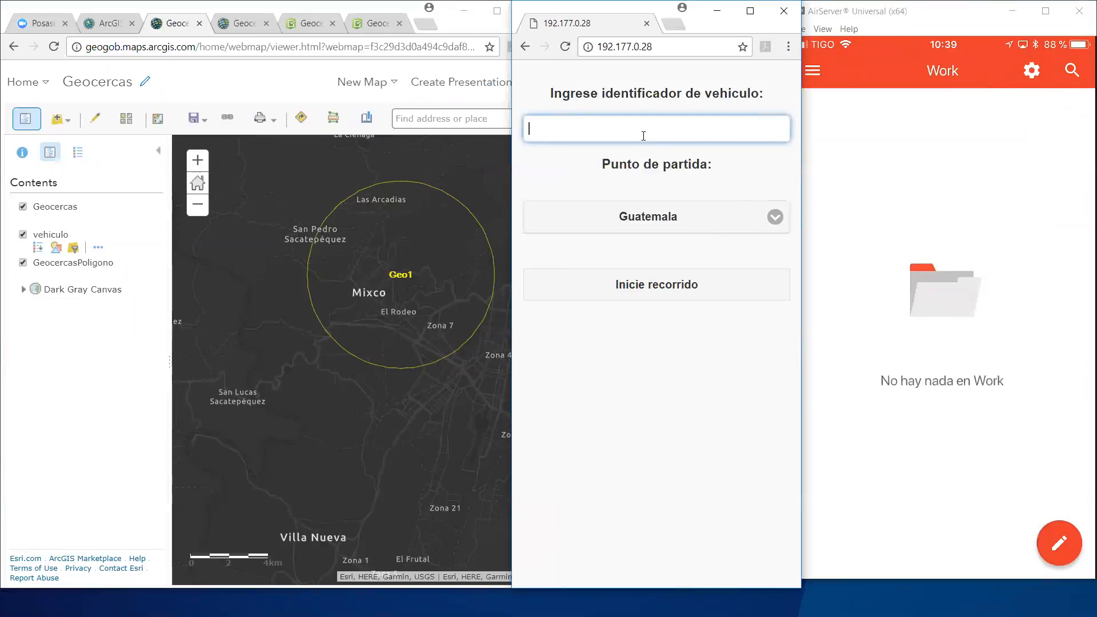
type("Geo")
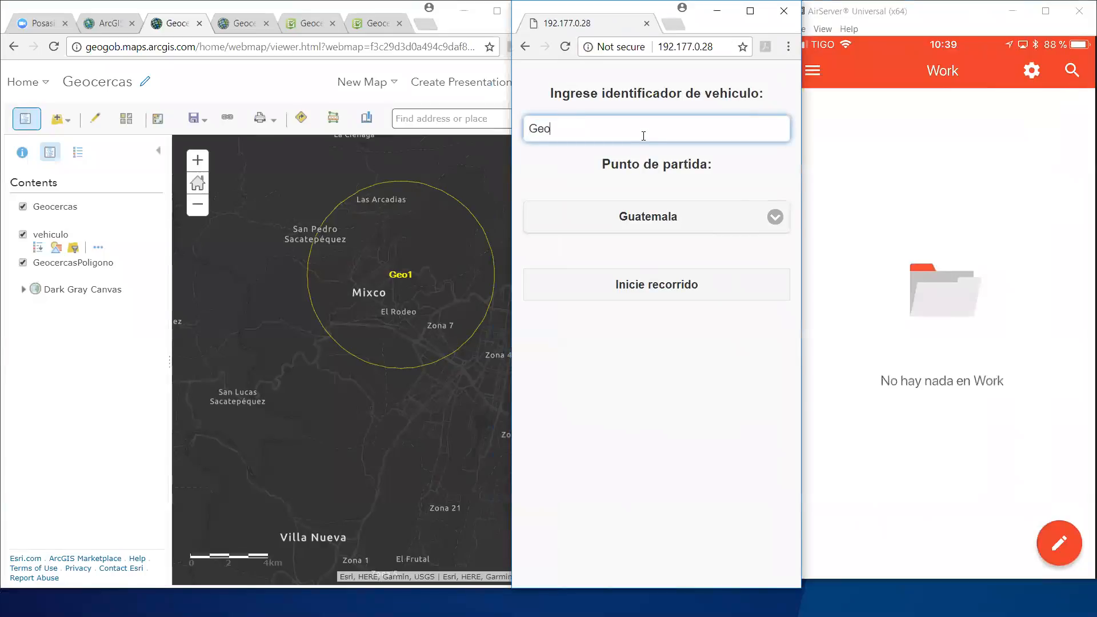
key("BackSpace")
key("BackSpace")
type("102bxm")
left_click(668, 293)
Step: Inspect the attributes of the 102bxm vehicle point on the Geocercas map
left_click_drag(448, 416, 345, 356)
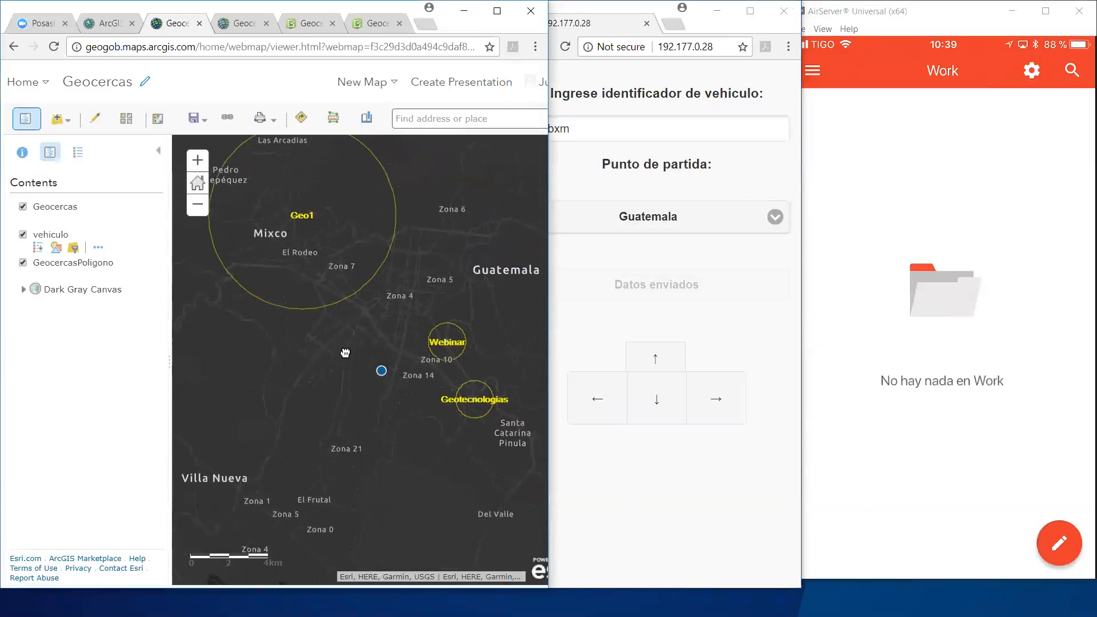
left_click(381, 371)
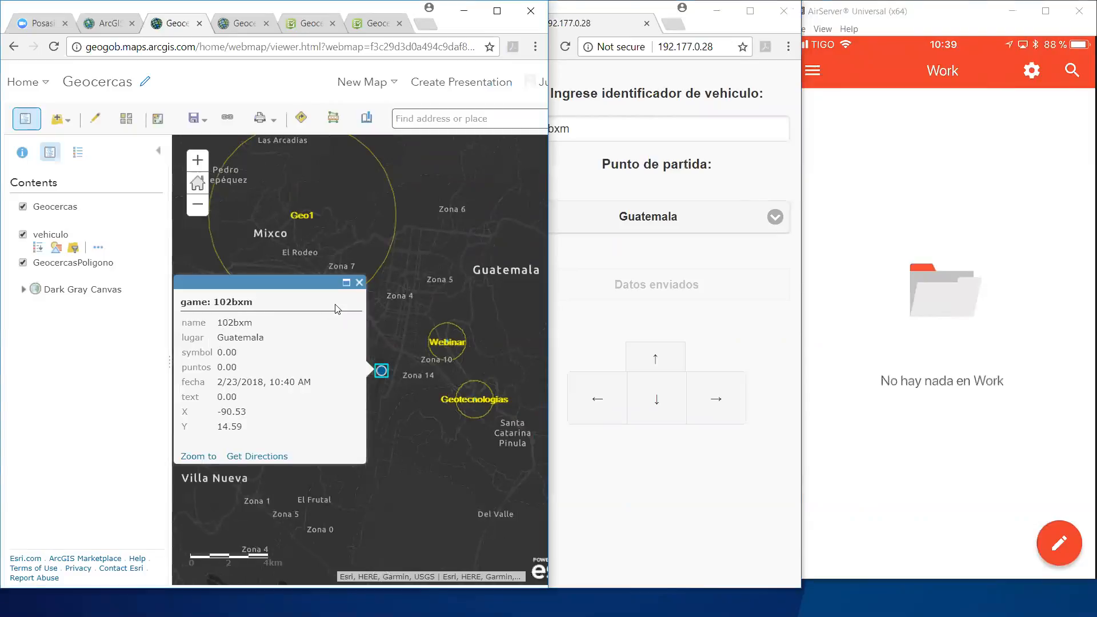
left_click(359, 283)
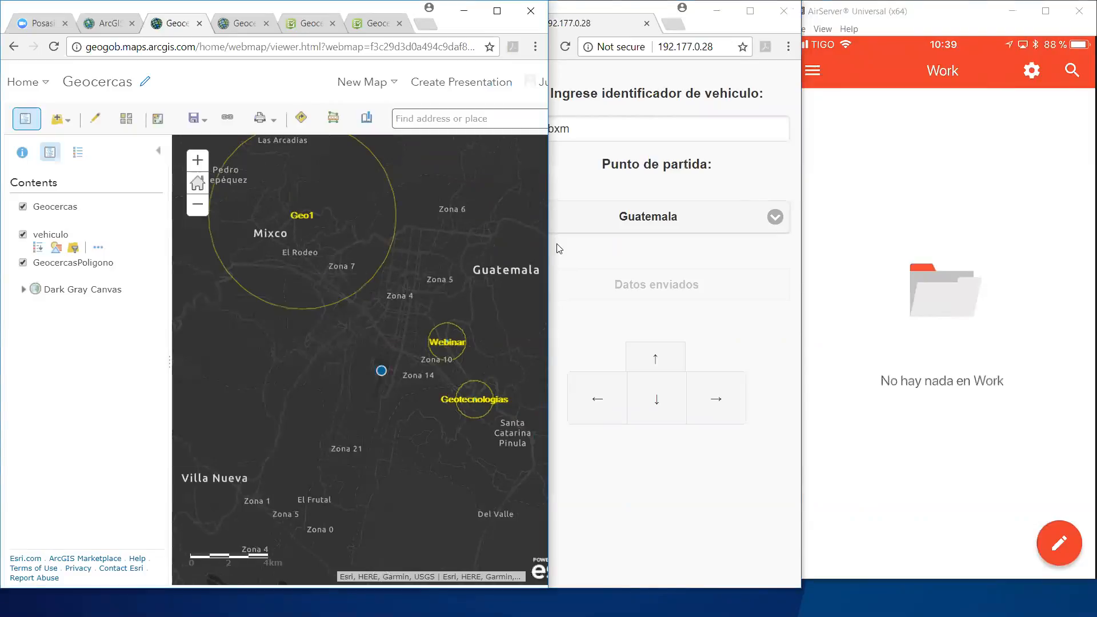
left_click(709, 409)
left_click(708, 409)
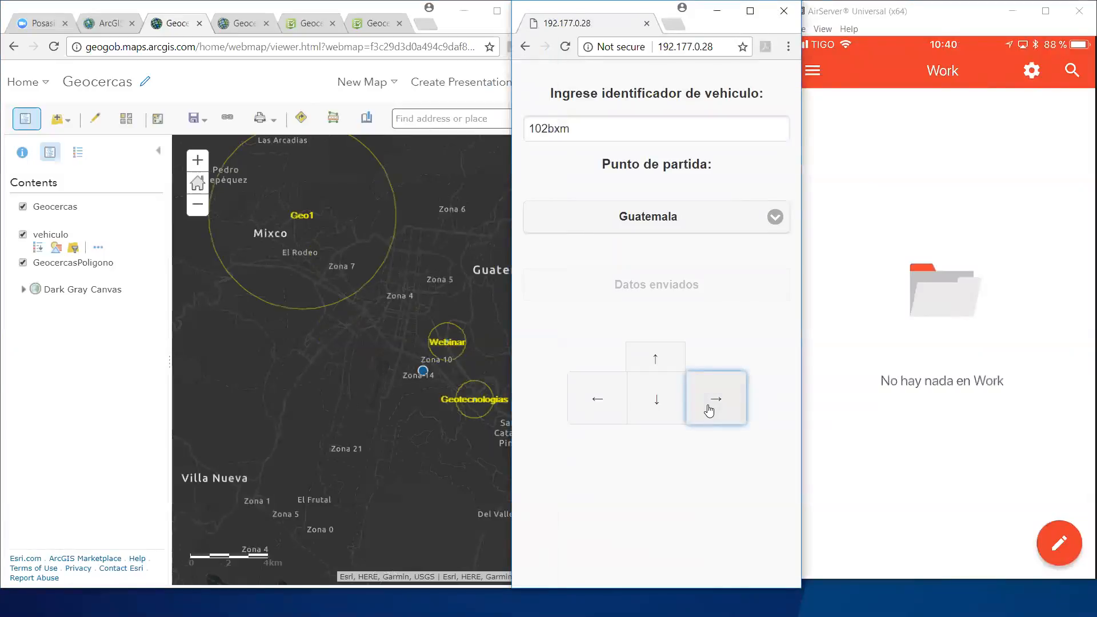
left_click(709, 410)
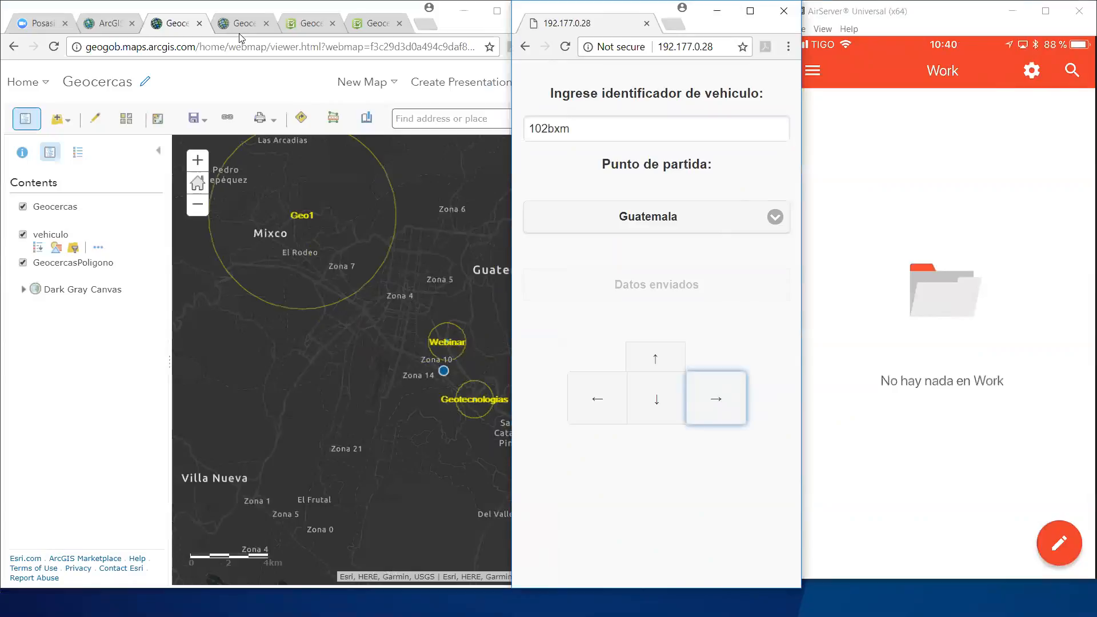
Step: Review the site's registered GeoFences and their synchronization rules in GeoEvent Manager
left_click(114, 29)
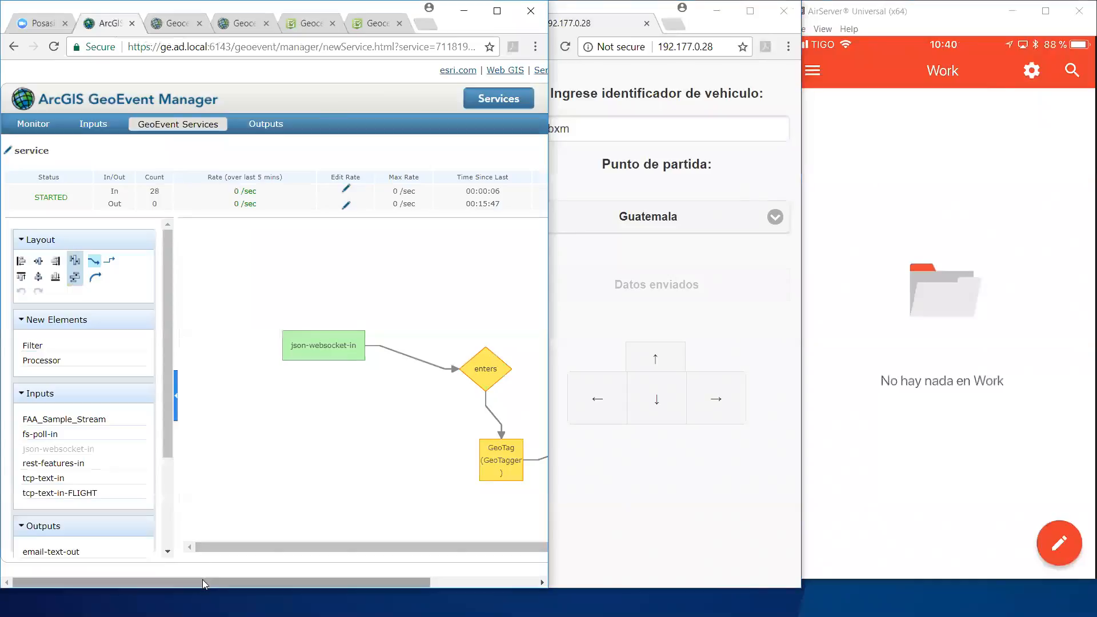
left_click_drag(202, 579, 308, 589)
left_click(437, 100)
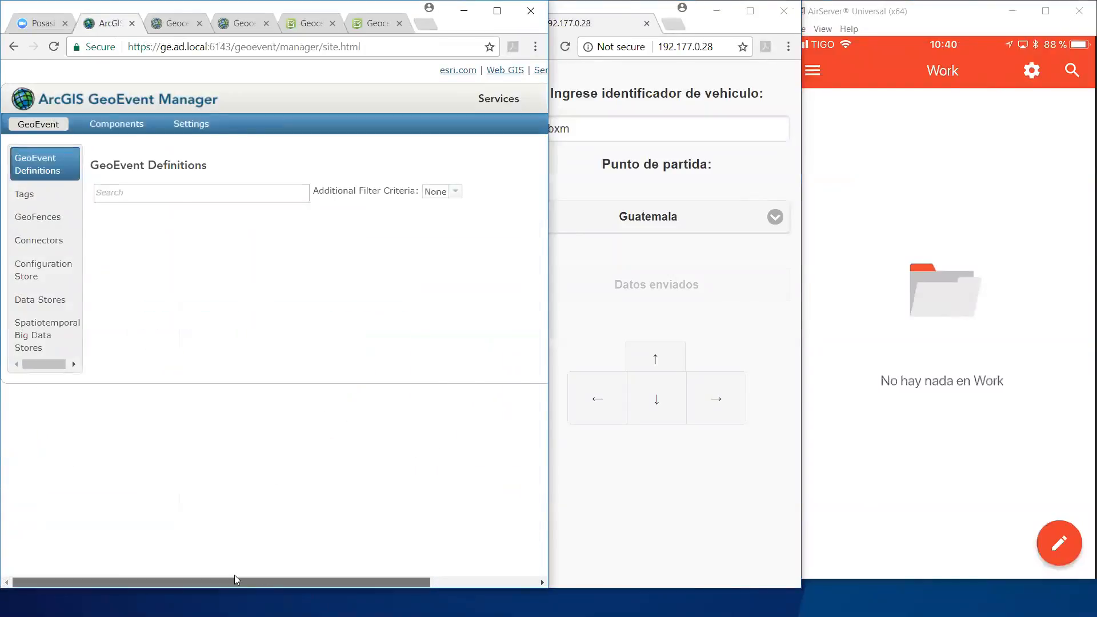
left_click(64, 217)
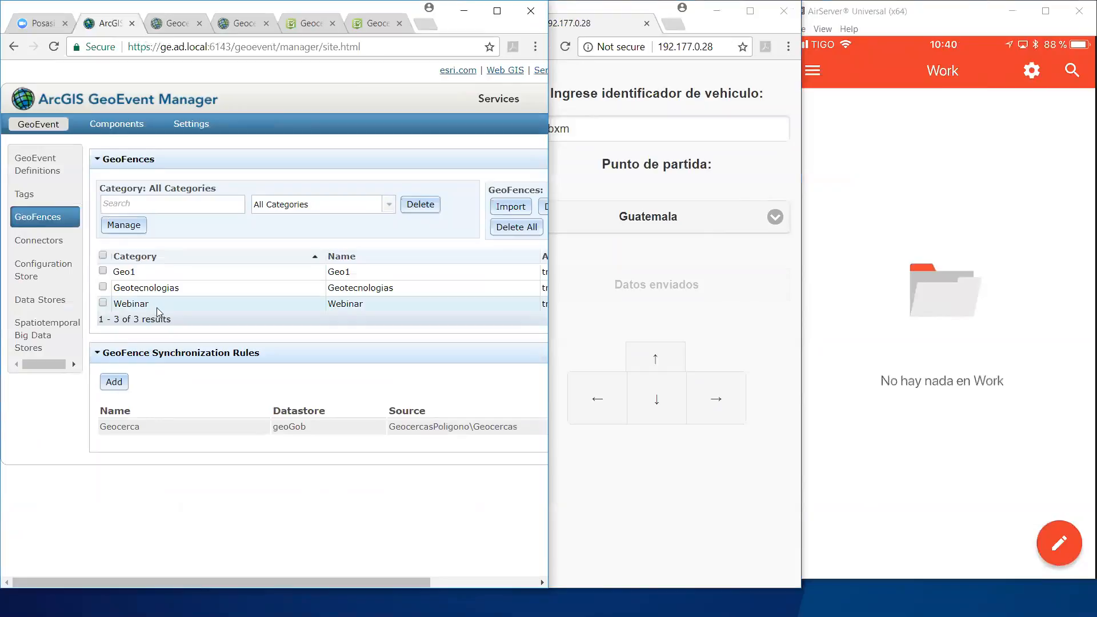
left_click_drag(185, 582, 275, 579)
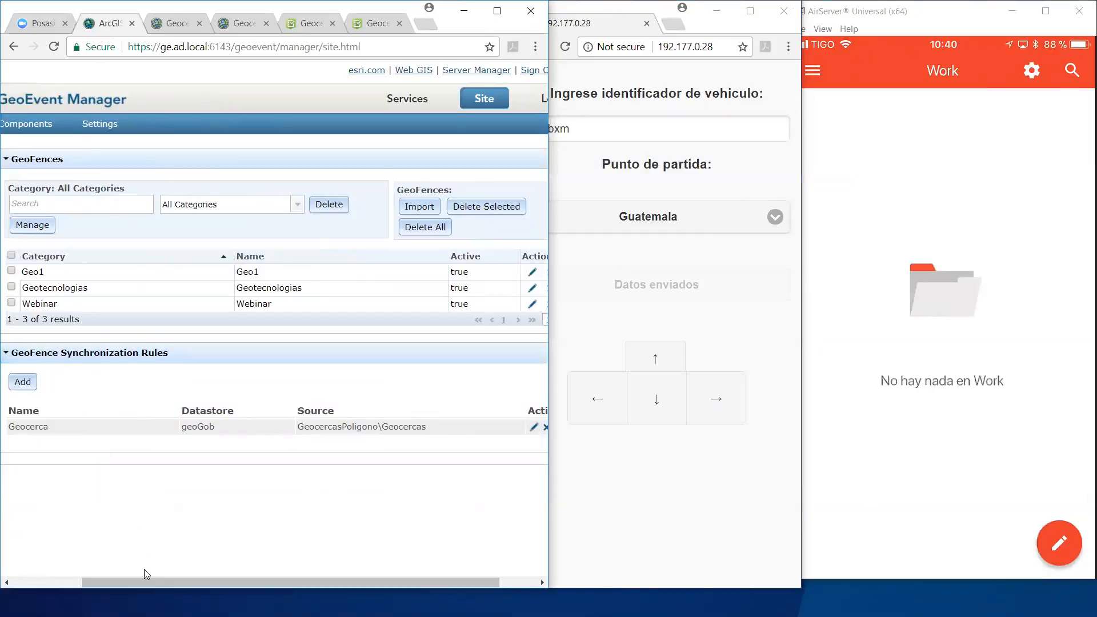
left_click_drag(144, 581, 294, 544)
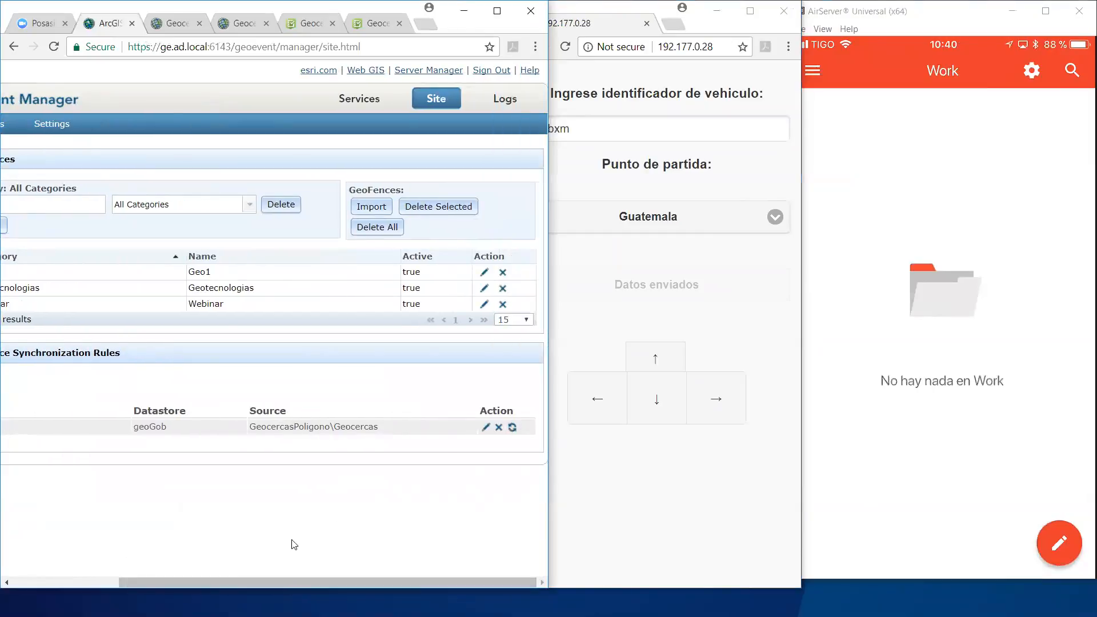
Step: Review the settings of the Geocerca synchronization rule, including its fields and refresh interval, and close it without changes
left_click(487, 428)
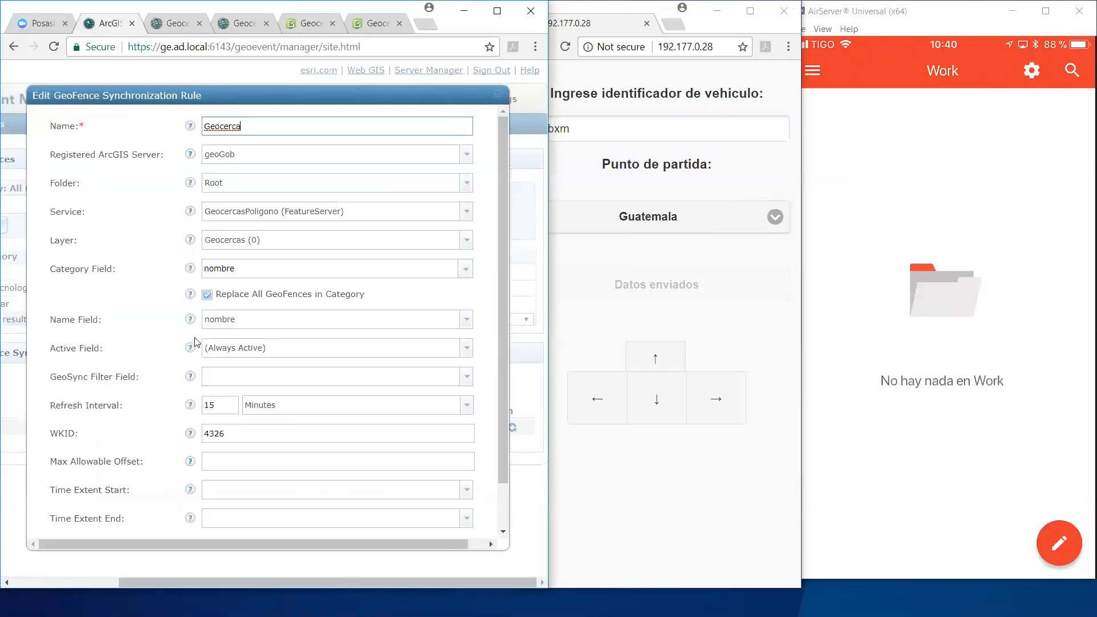
scroll(204, 345, "down", 1)
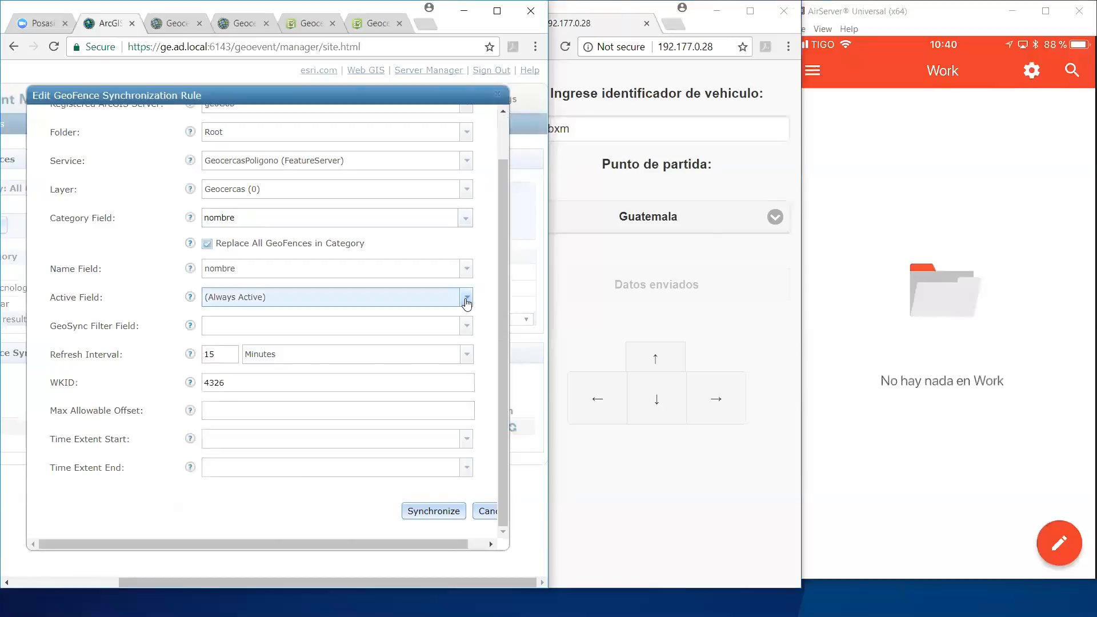
left_click(496, 99)
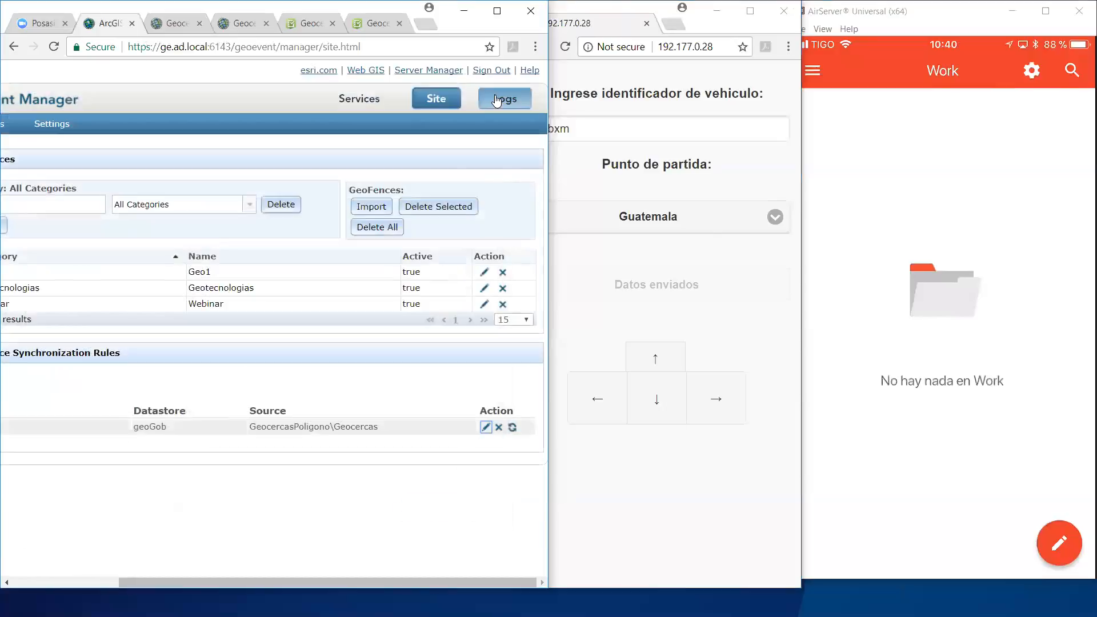
left_click_drag(205, 582, 98, 568)
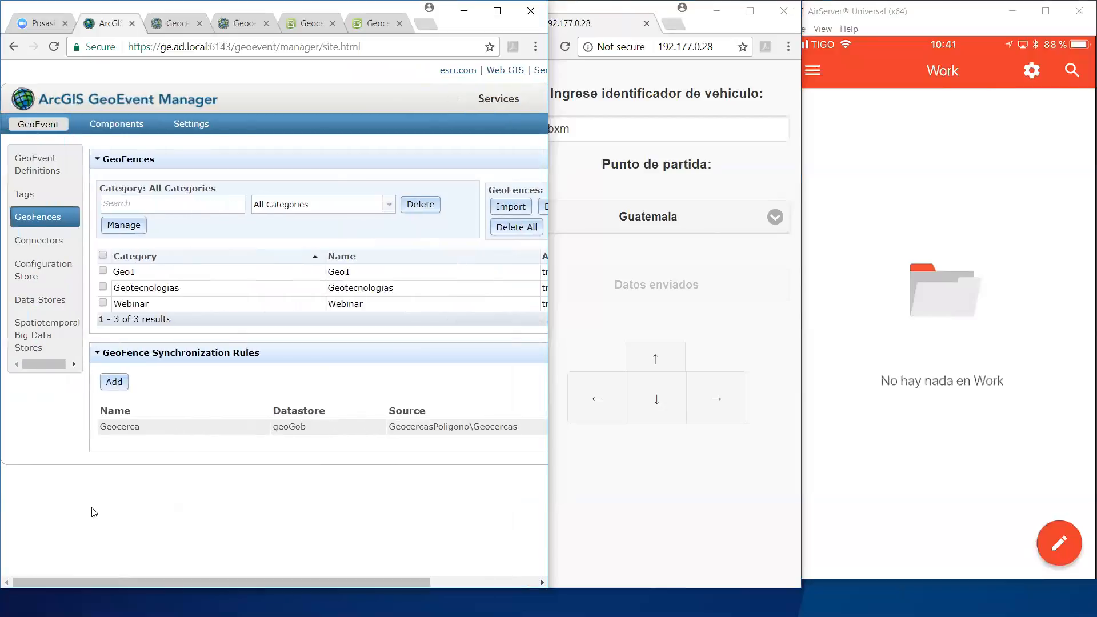
Step: Check the event counts and time since last event of the GeoEvent services in the monitor
left_click(499, 101)
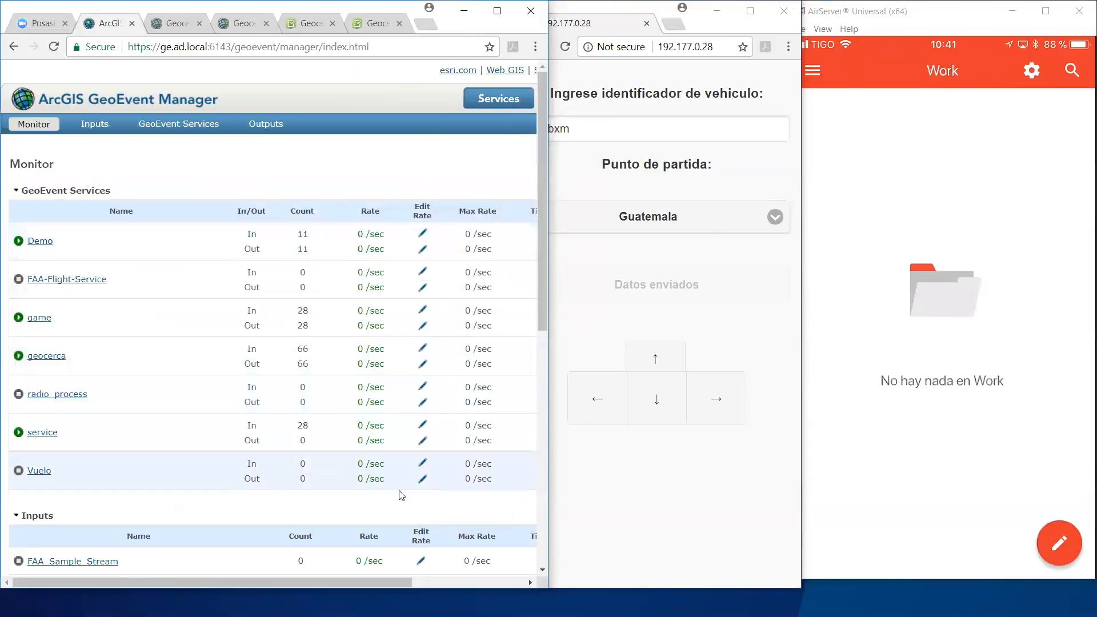
left_click_drag(396, 582, 301, 579)
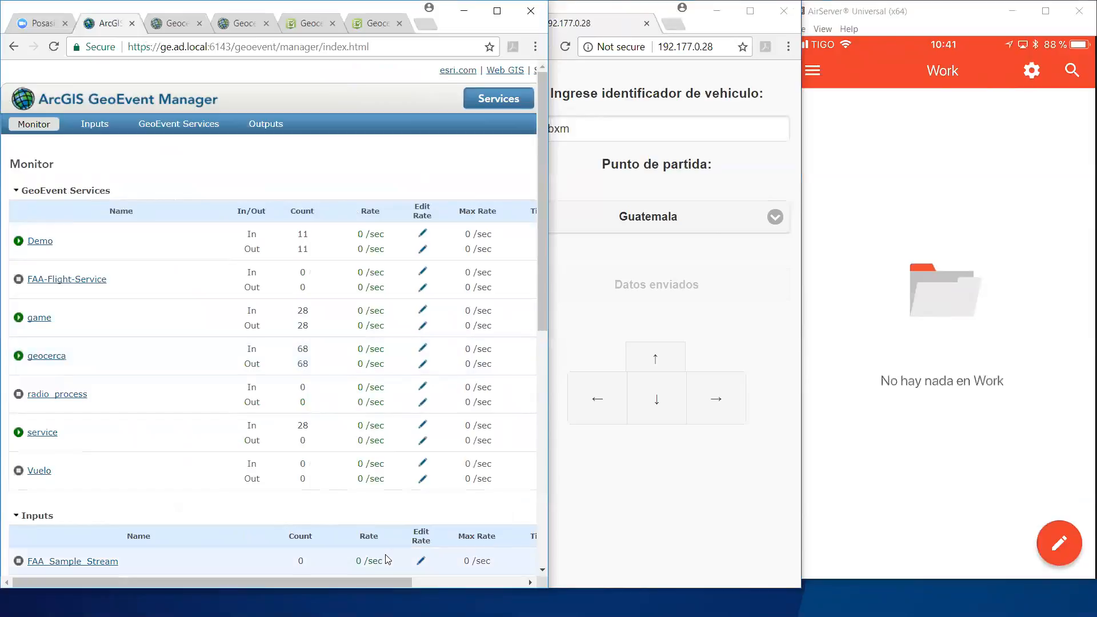
left_click_drag(383, 581, 478, 584)
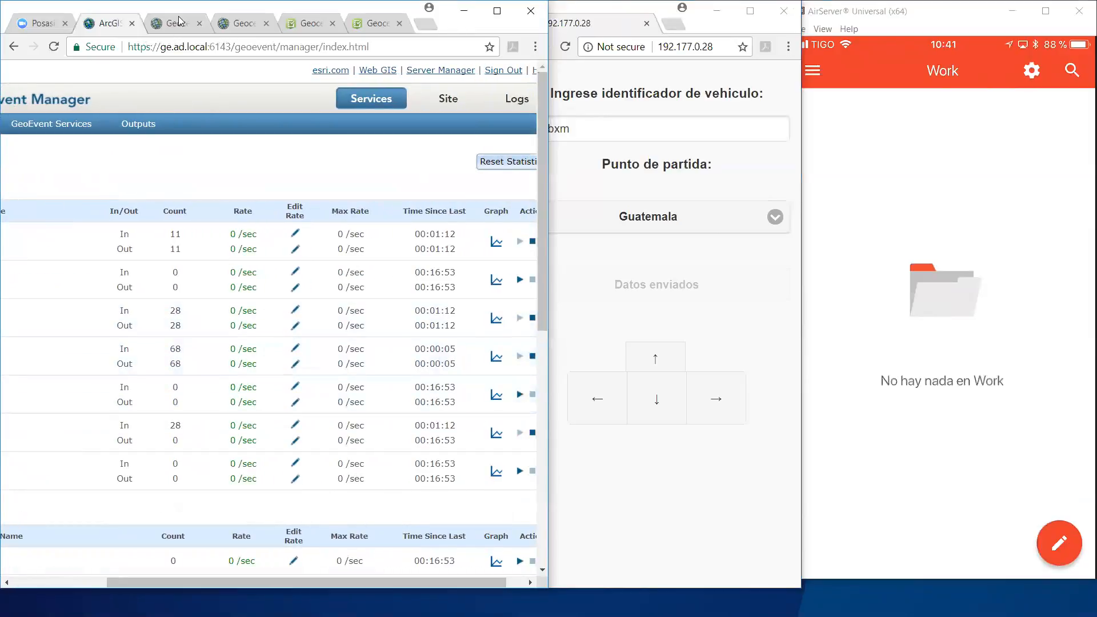
Step: Show the Geocercas web map and dock its browser window beside the vehicle simulator and the mirrored phone
left_click(429, 8)
left_click(453, 25)
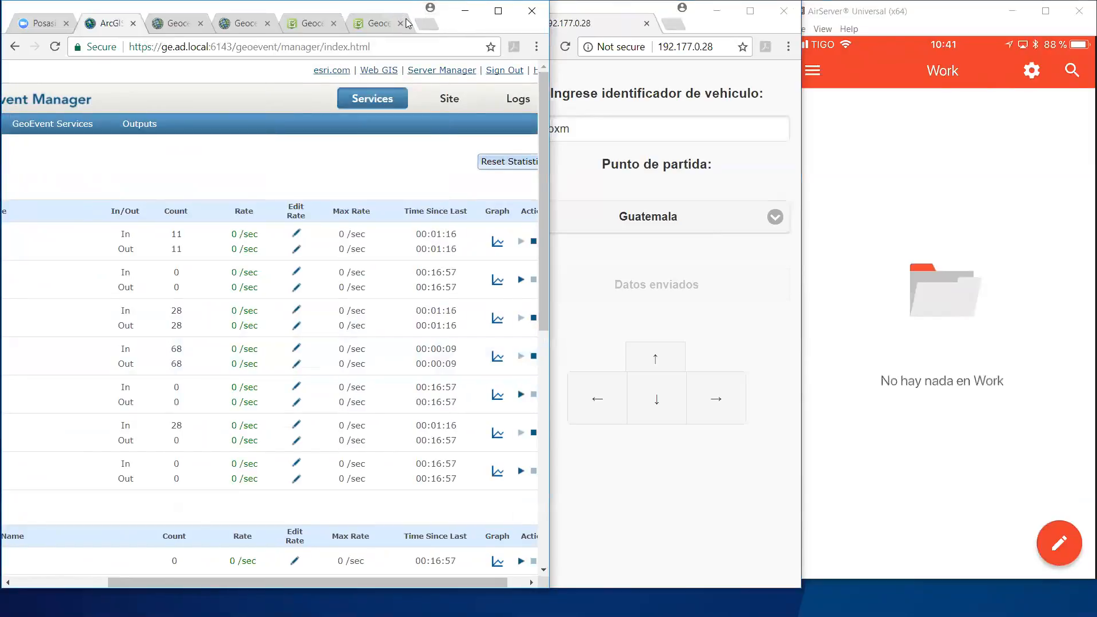
left_click_drag(406, 21, 154, 94)
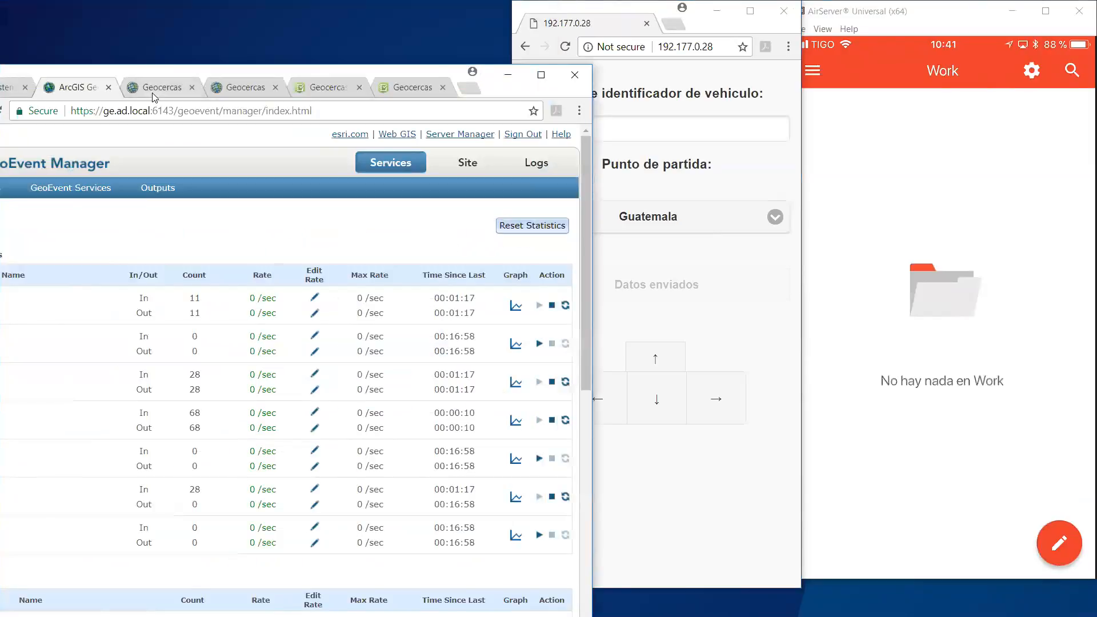
left_click(152, 93)
left_click_drag(402, 68, 417, 1)
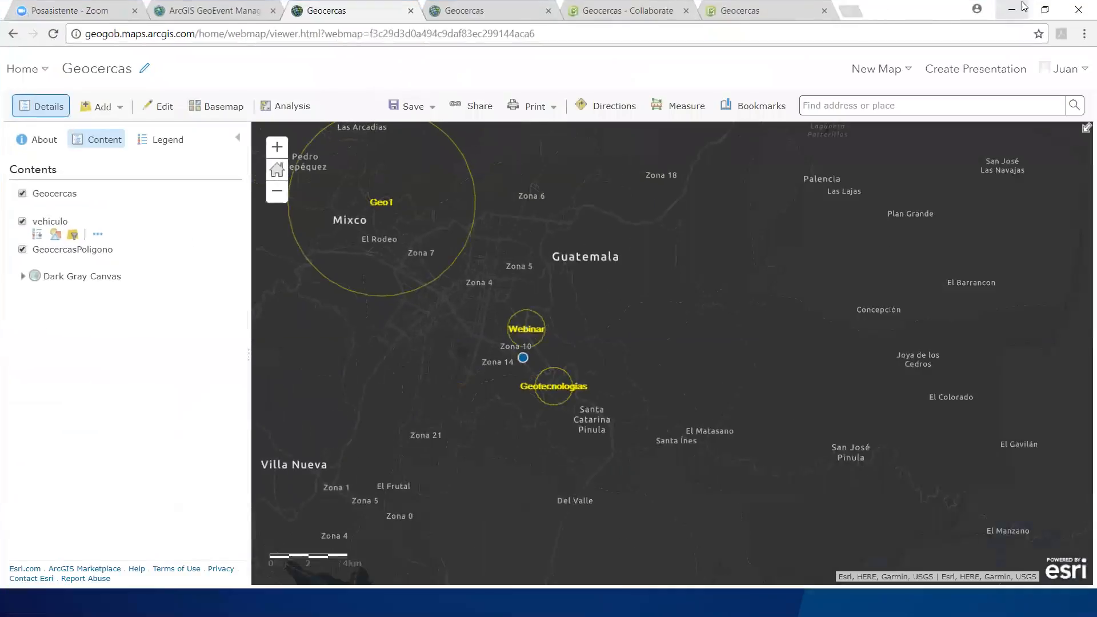
left_click(1045, 10)
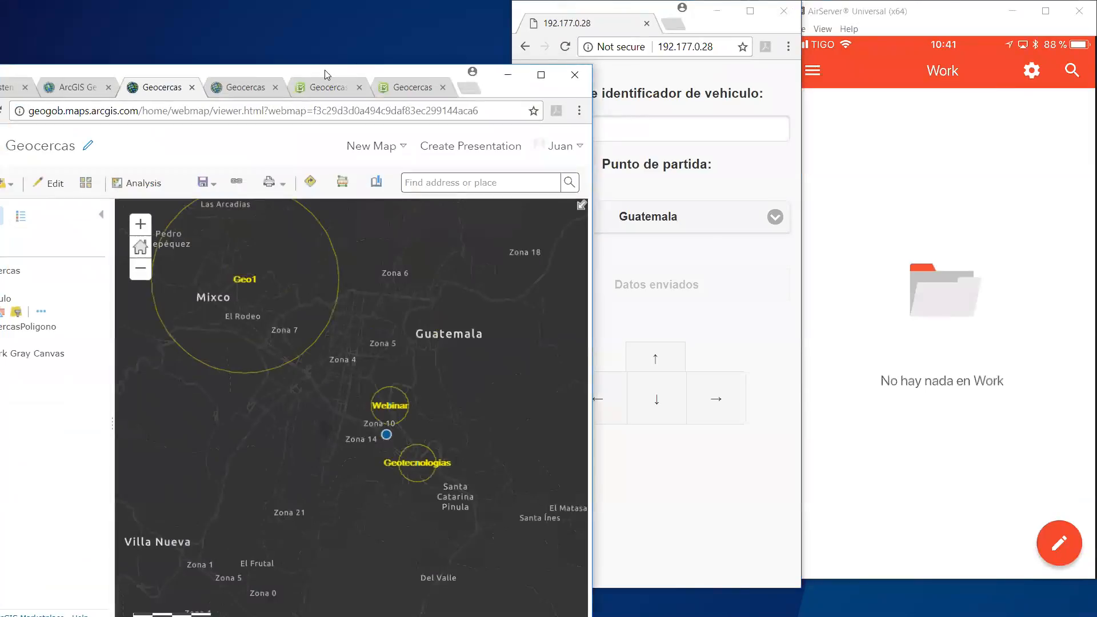
left_click_drag(325, 70, 1, 74)
left_click(324, 306)
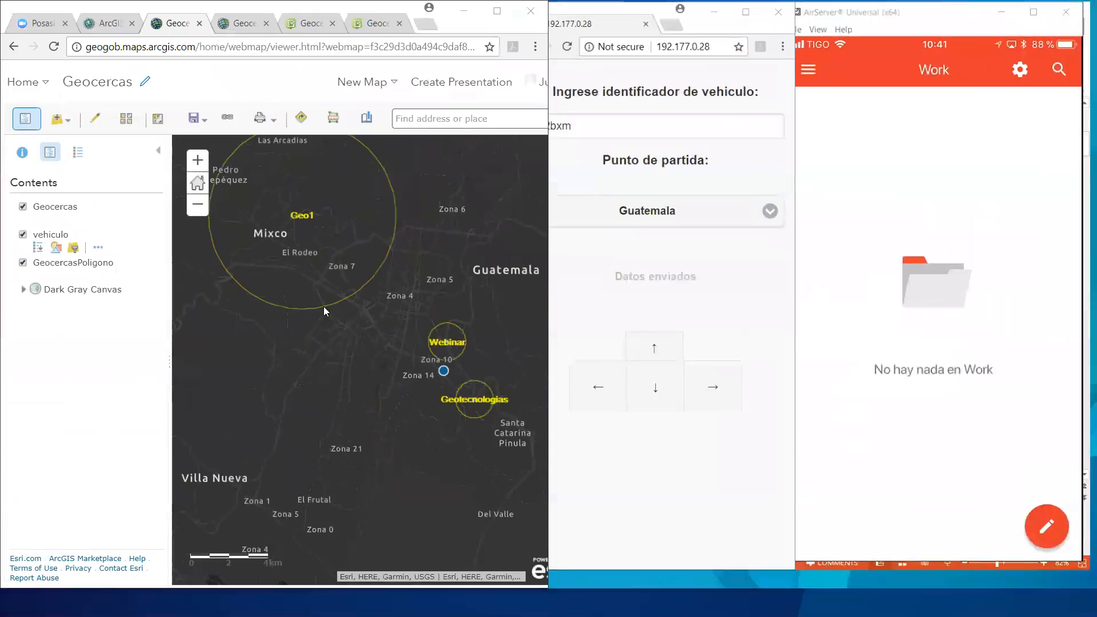
Step: Move vehicle 102bxm one increment north into the Webinar geofence and bring the mirrored phone forward to read the entry alert email
left_click(656, 355)
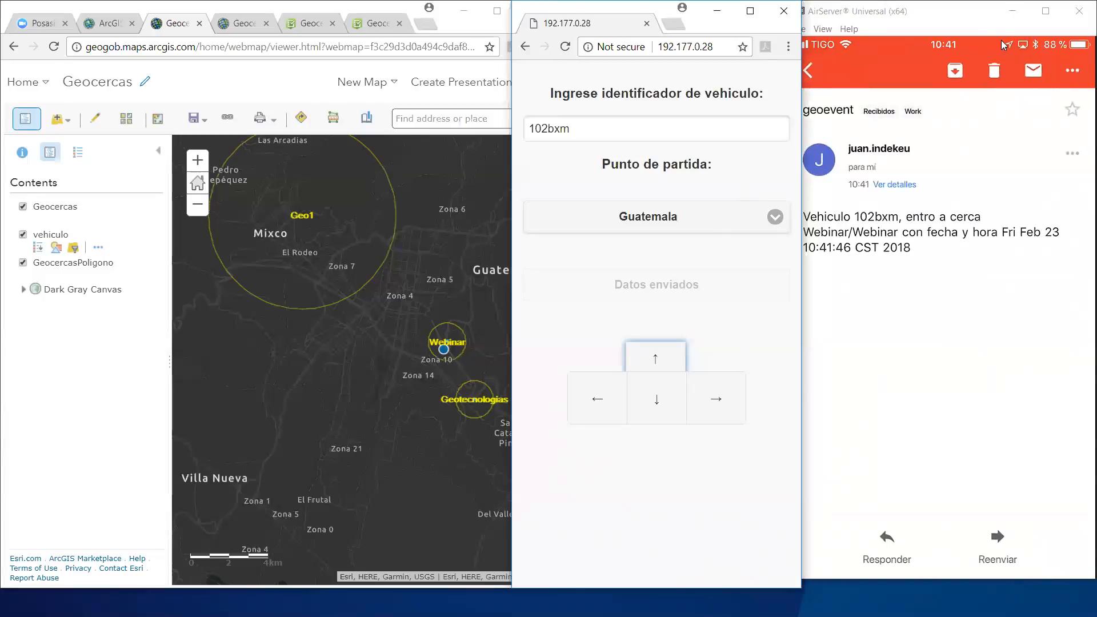
left_click(953, 14)
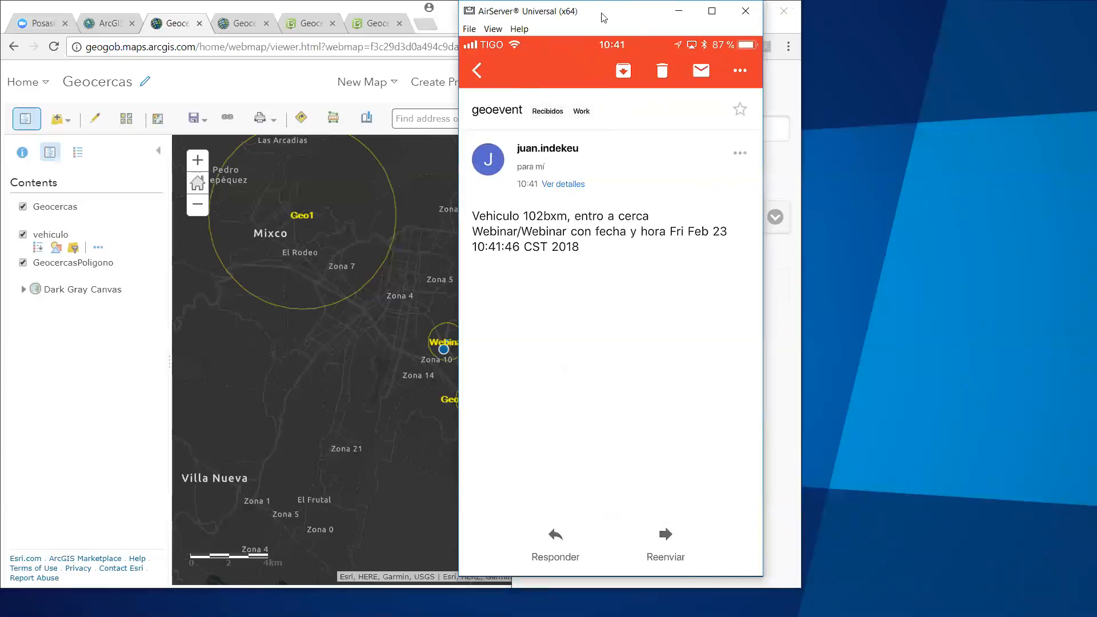
left_click_drag(593, 15, 919, 15)
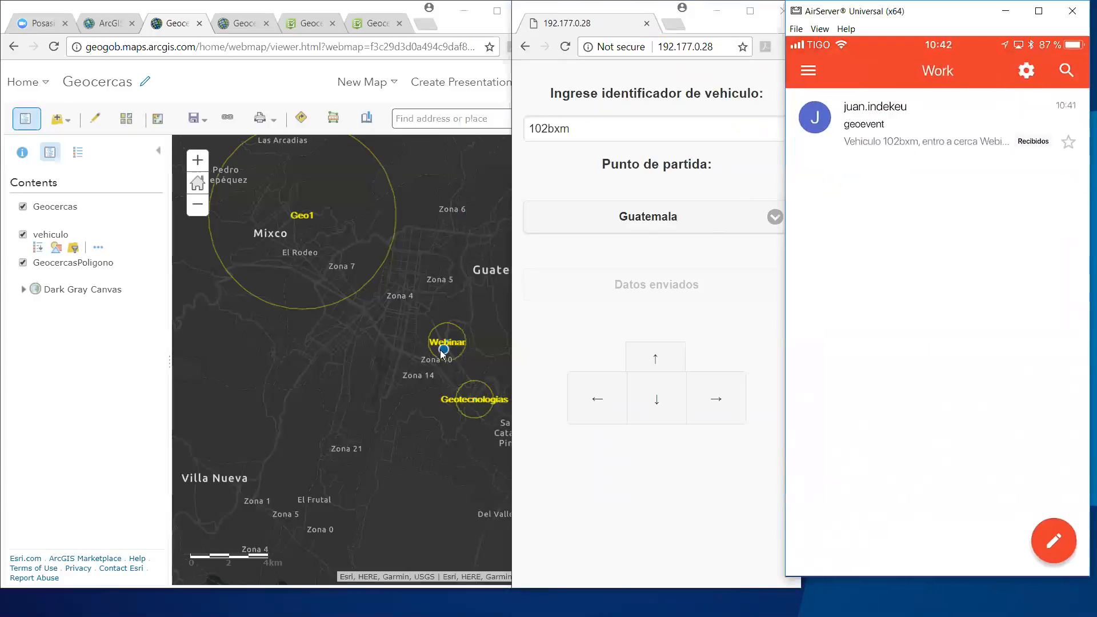
Step: Move vehicle 102bxm two increments south and one east into the Geotecnologias geofence
left_click(635, 403)
left_click(651, 404)
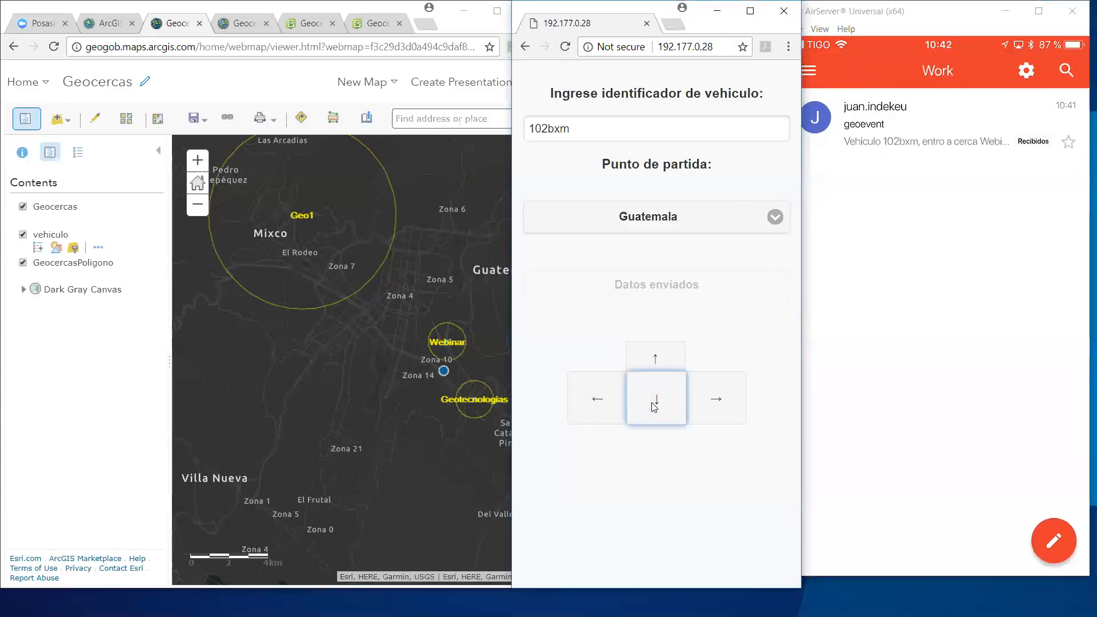
left_click(701, 404)
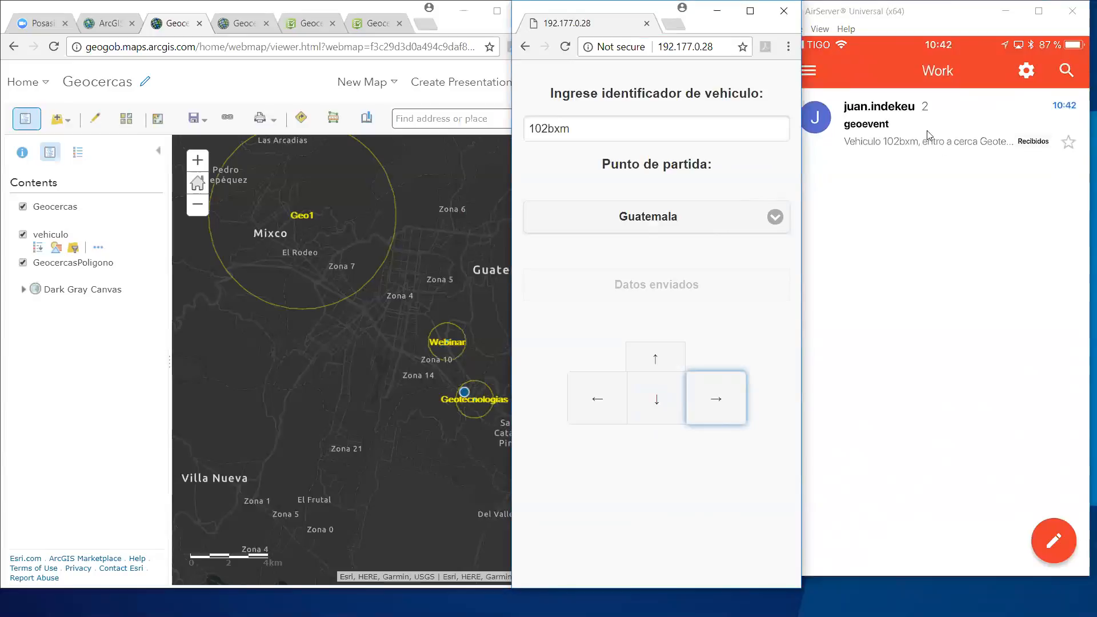
Step: Read the geoevent email alert for the Geotecnologias geofence on the mirrored phone, keeping the Geocercas map in view
left_click(880, 123)
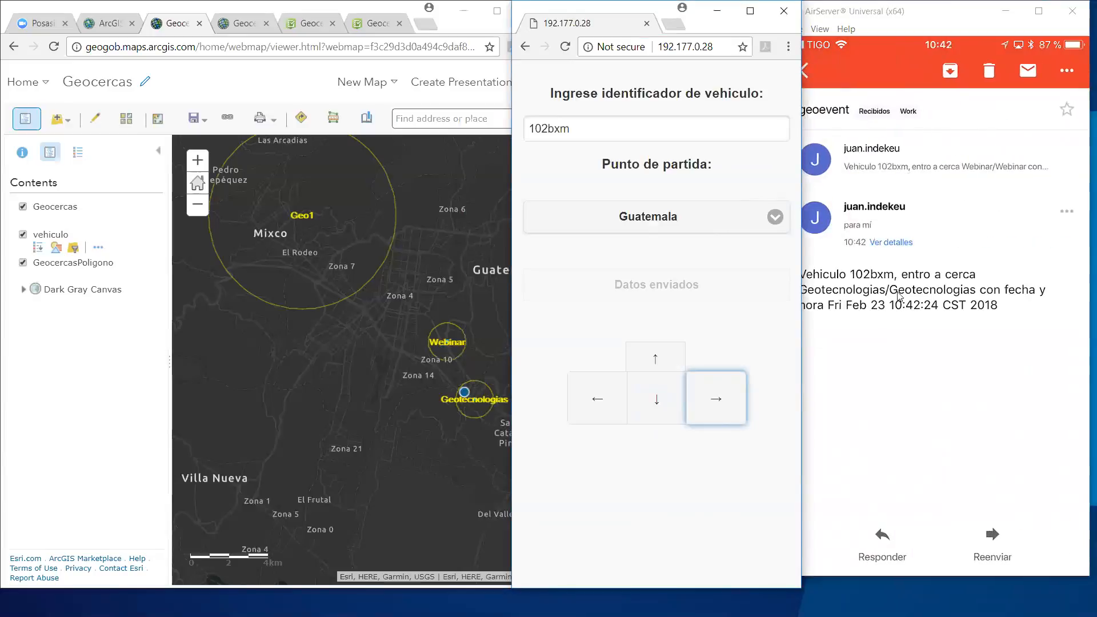
left_click(916, 402)
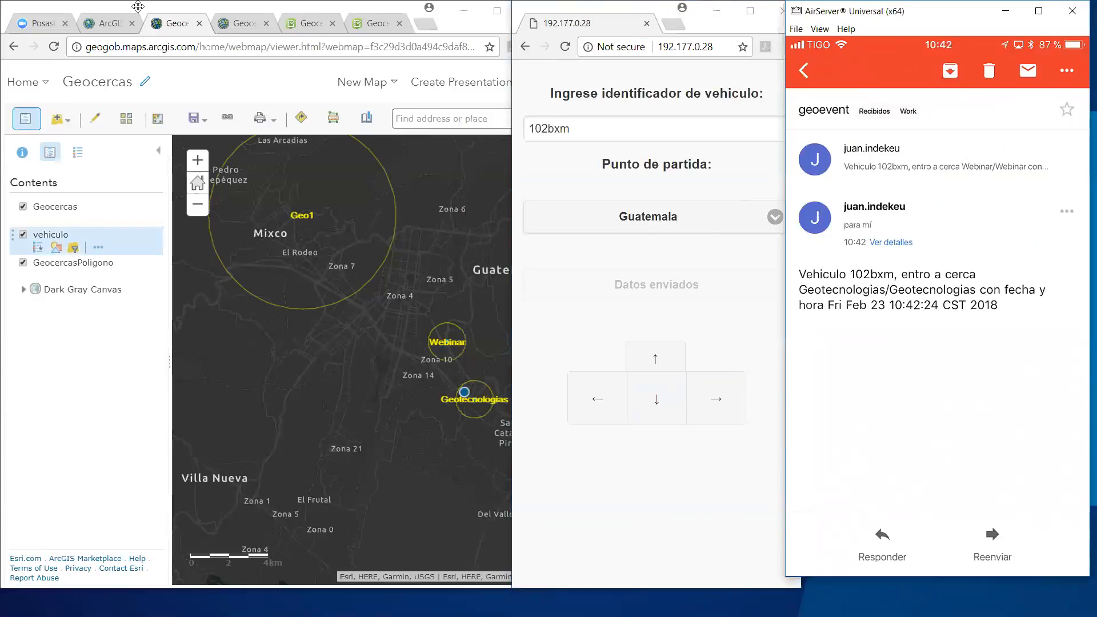
left_click(154, 26)
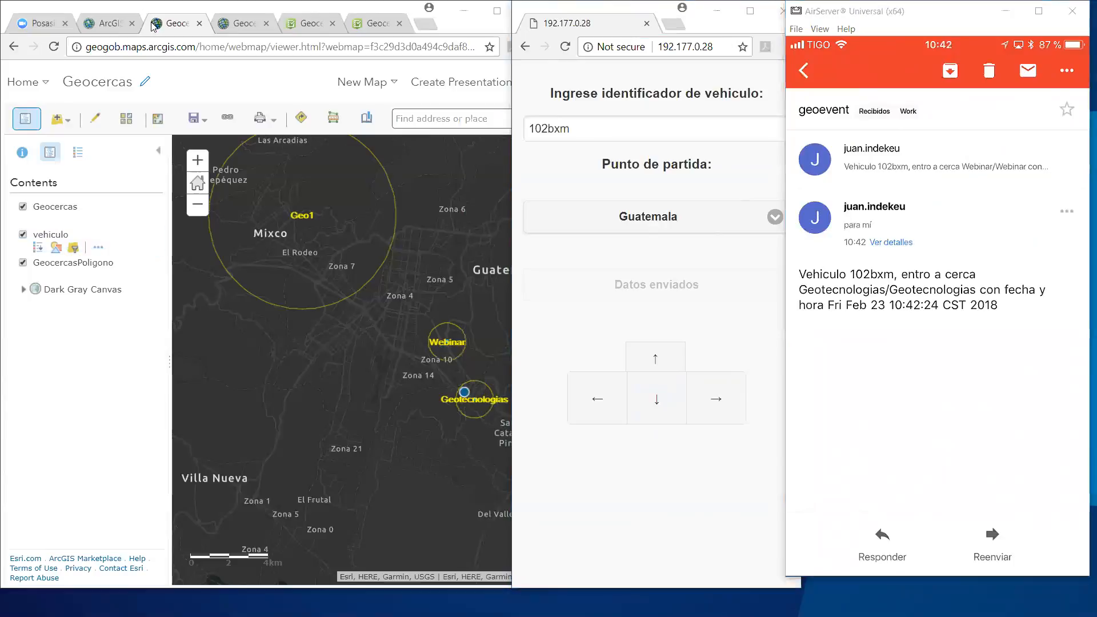